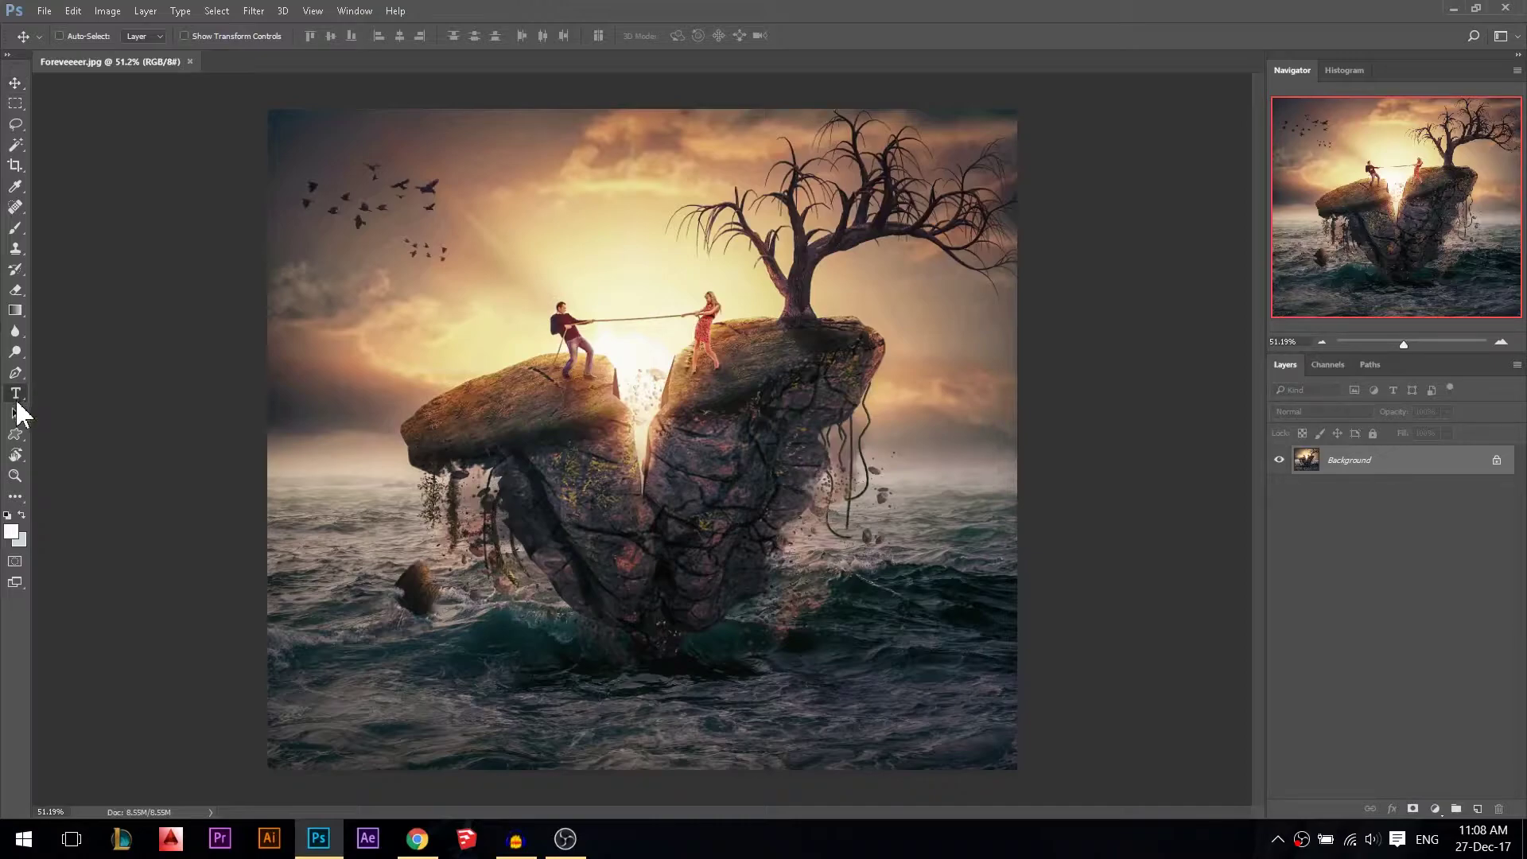
Zoom the image out and partly back in to demonstrate the Zoom tool.
click(17, 396)
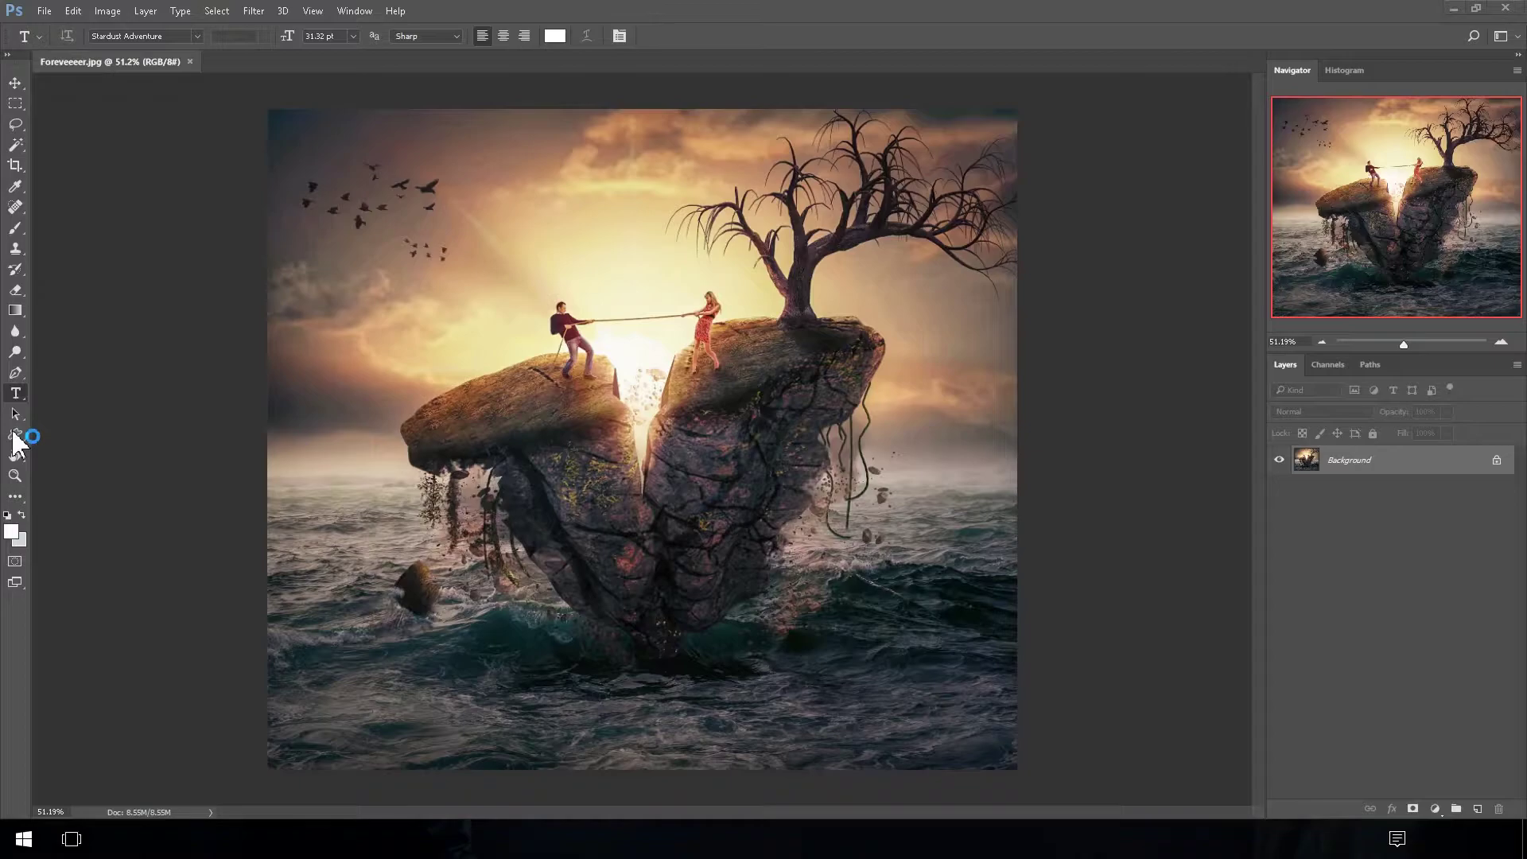
click(15, 476)
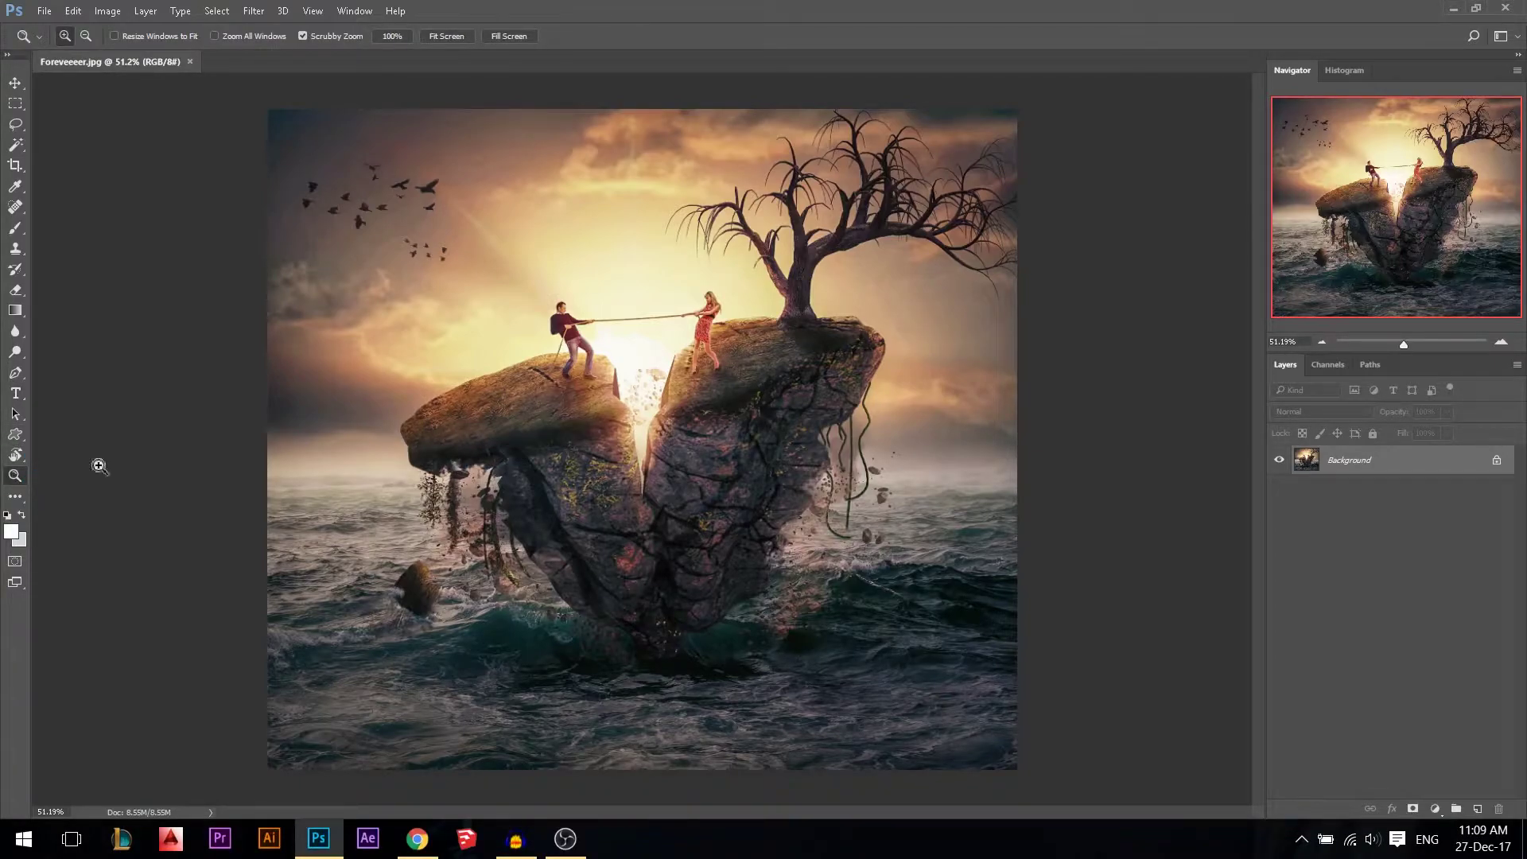
mouse_move(636, 449)
mouse_down()
mouse_move(732, 445)
mouse_move(614, 449)
mouse_move(627, 449)
mouse_up()
key(v)
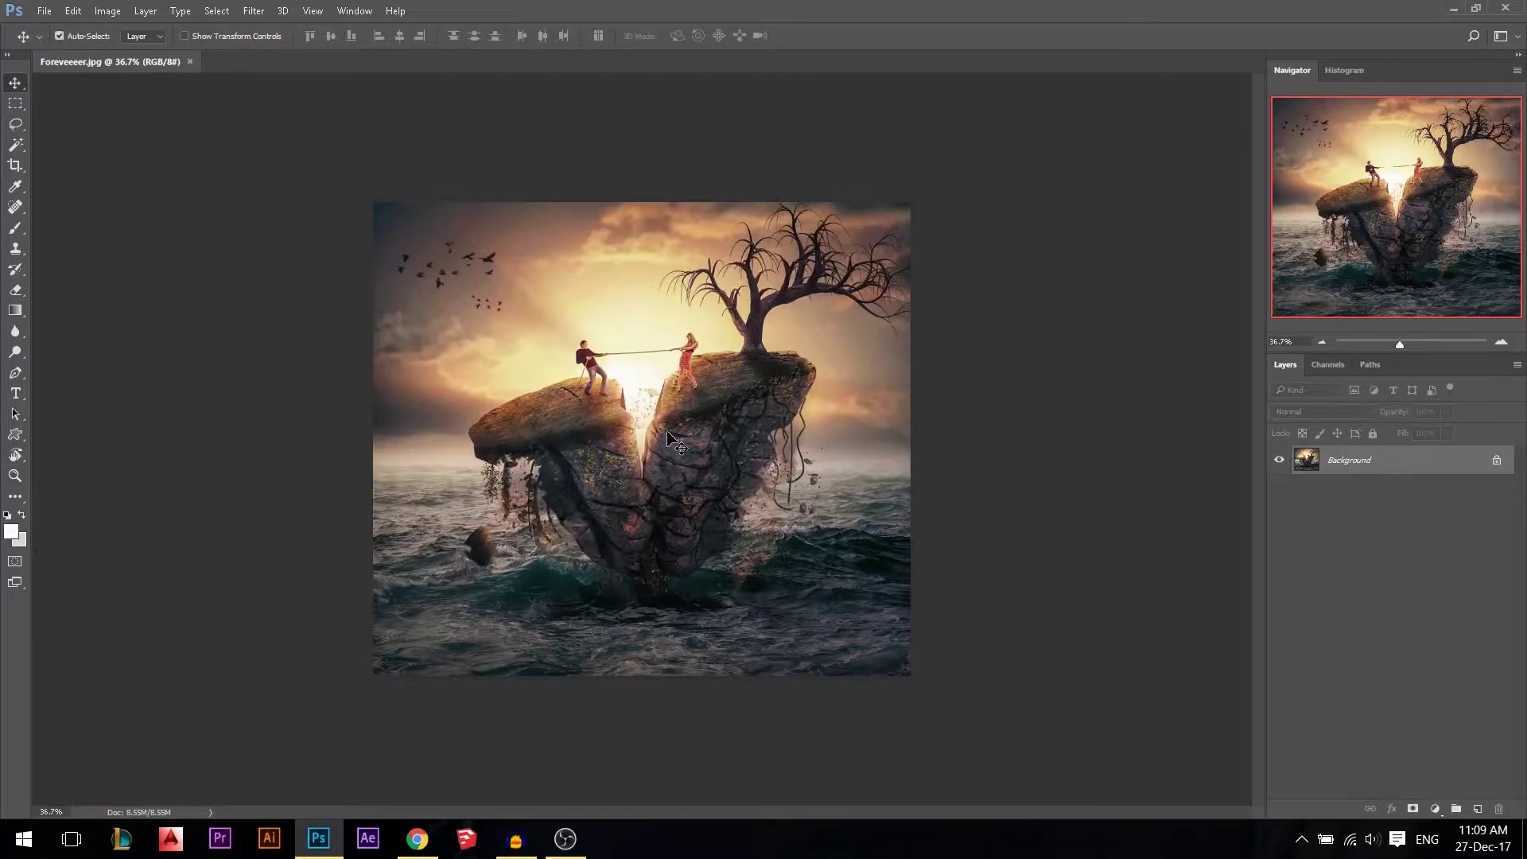
key(ctrl+space)
mouse_move(628, 434)
mouse_down()
mouse_move(675, 436)
mouse_move(648, 442)
mouse_up()
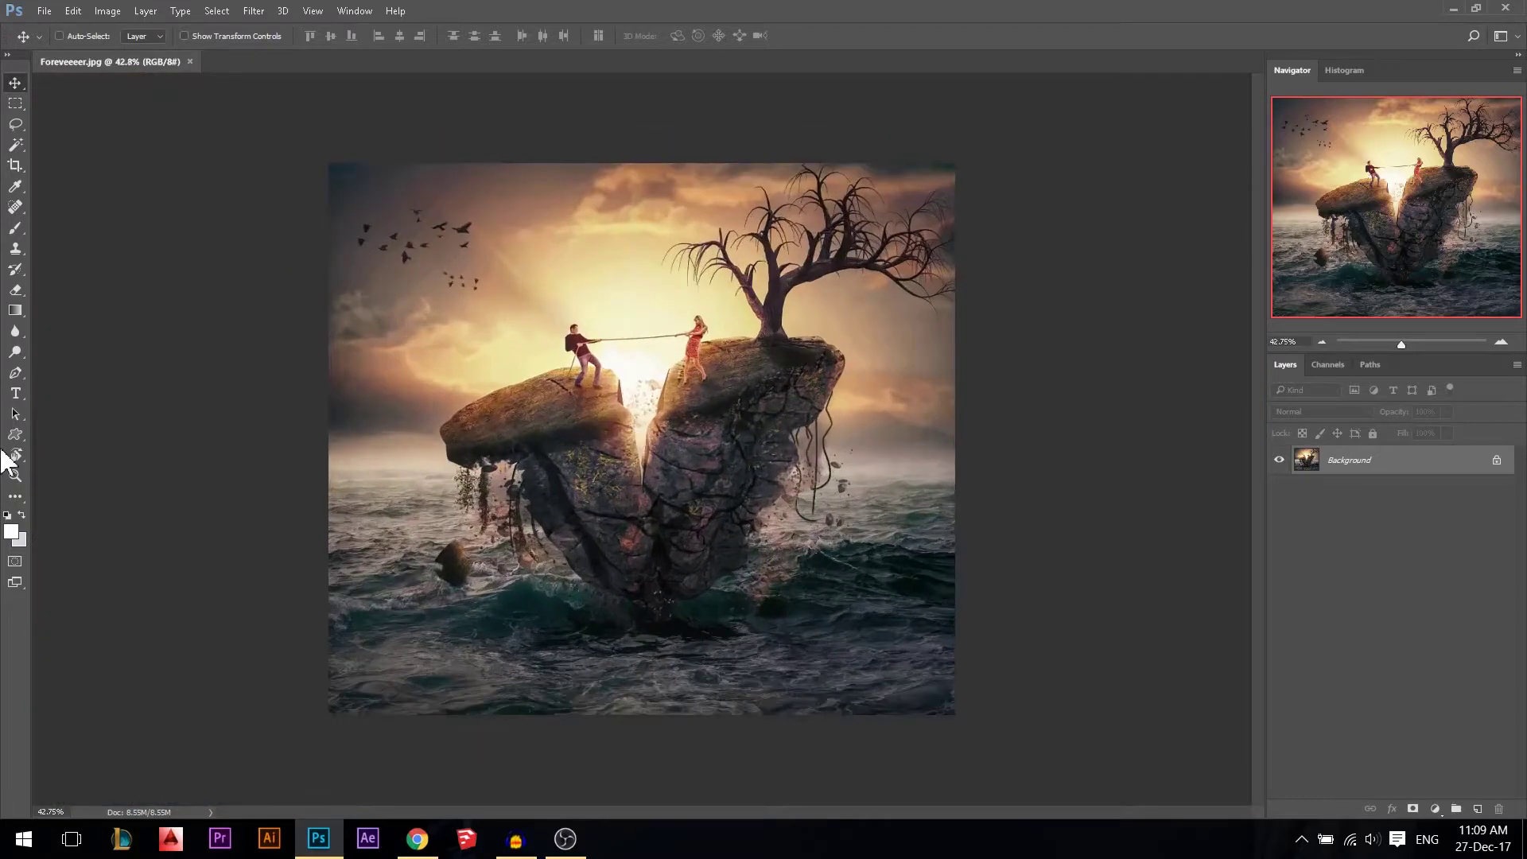
Rotate the canvas view about 20° counterclockwise with the Rotate View tool and reset it to upright.
key(r)
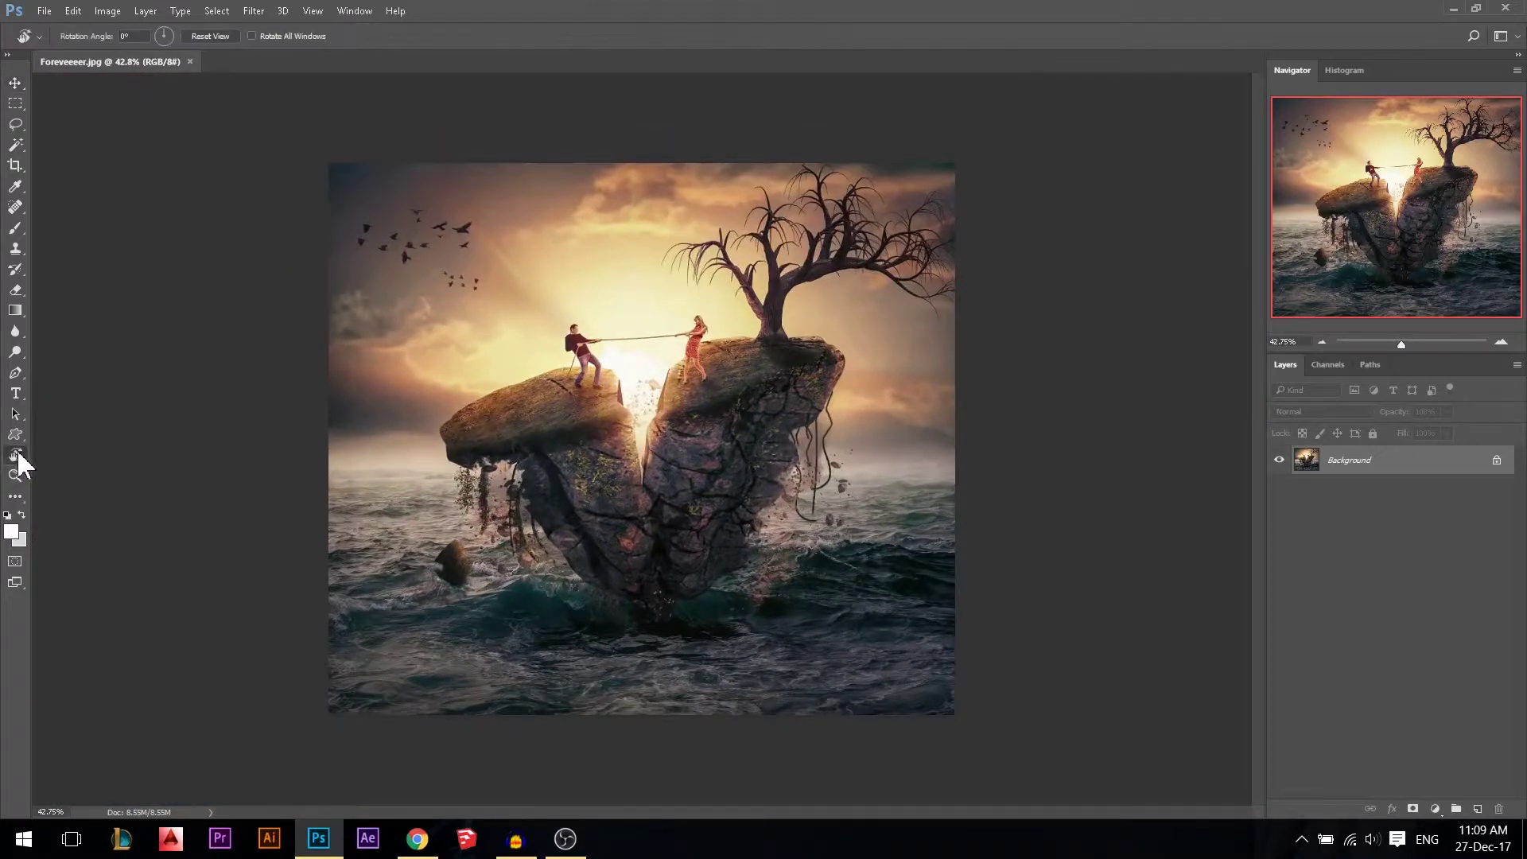
drag(986, 477, 883, 382)
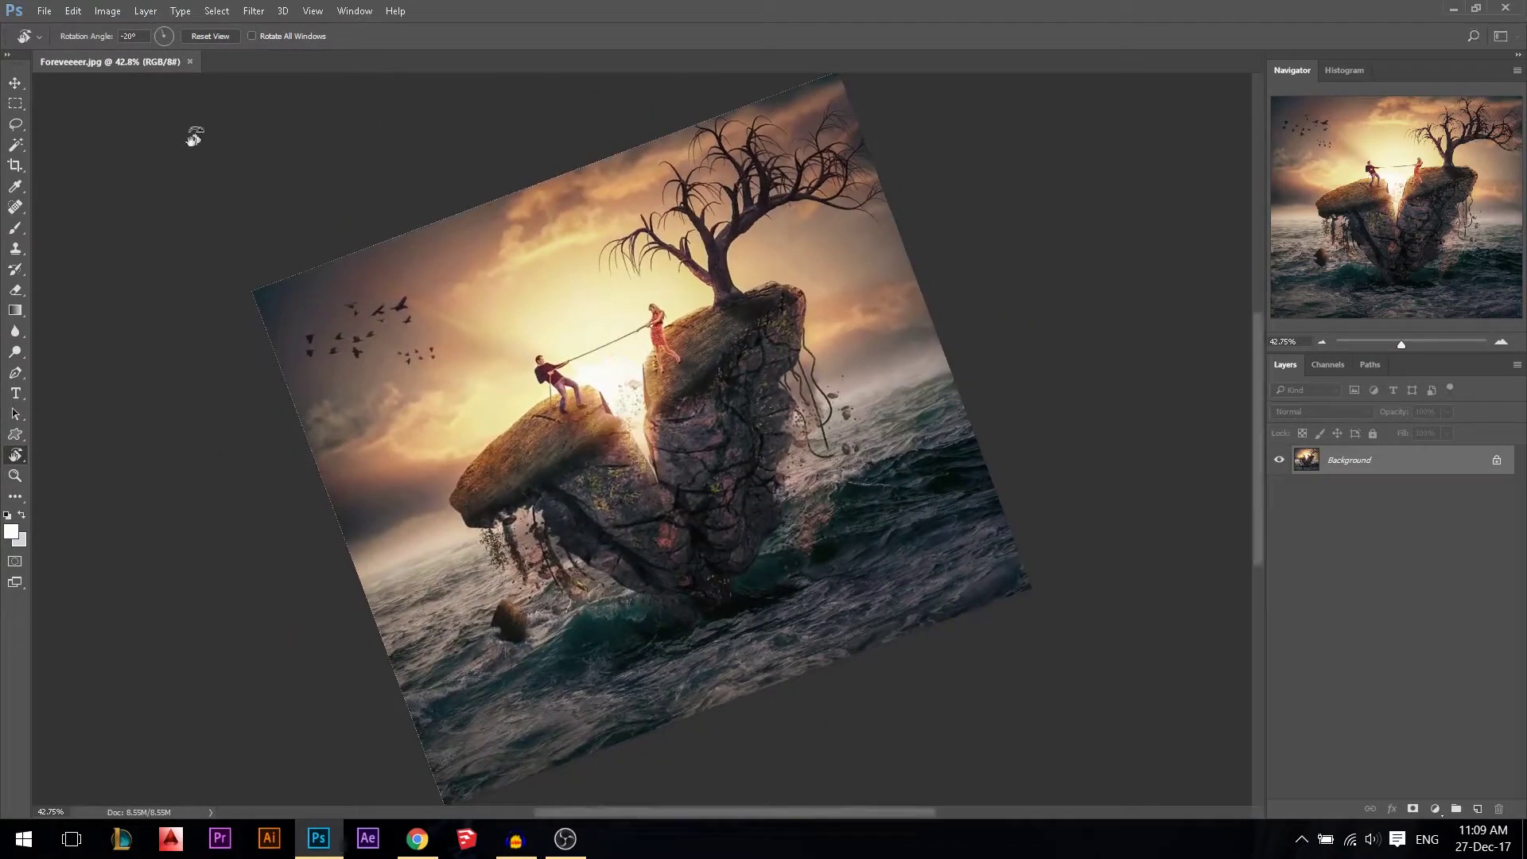
click(211, 35)
drag(1097, 384, 1018, 400)
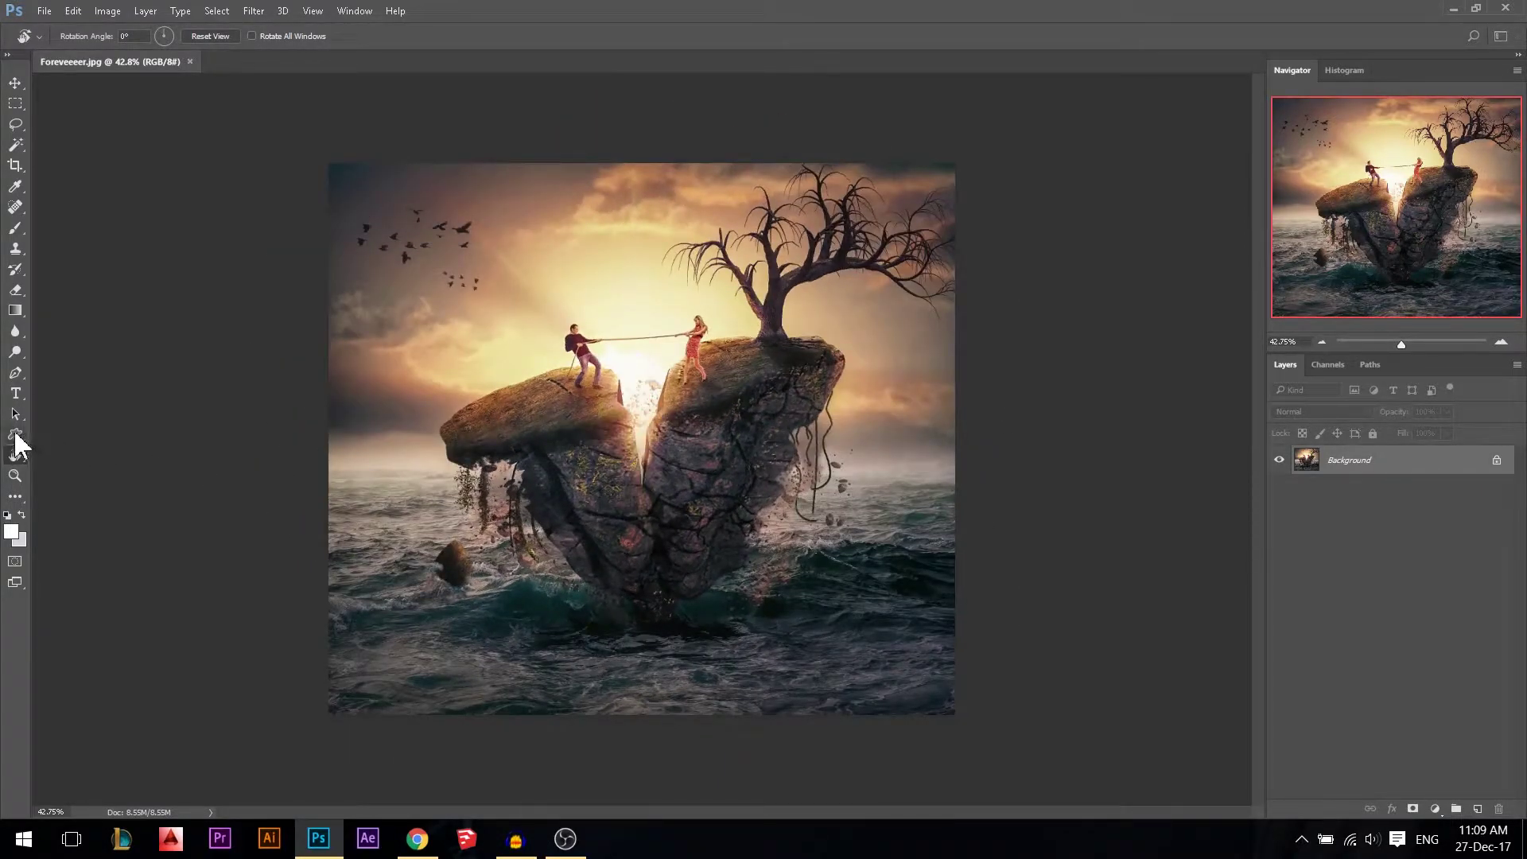
Set the foreground color to a teal blue for the Type tool.
click(16, 393)
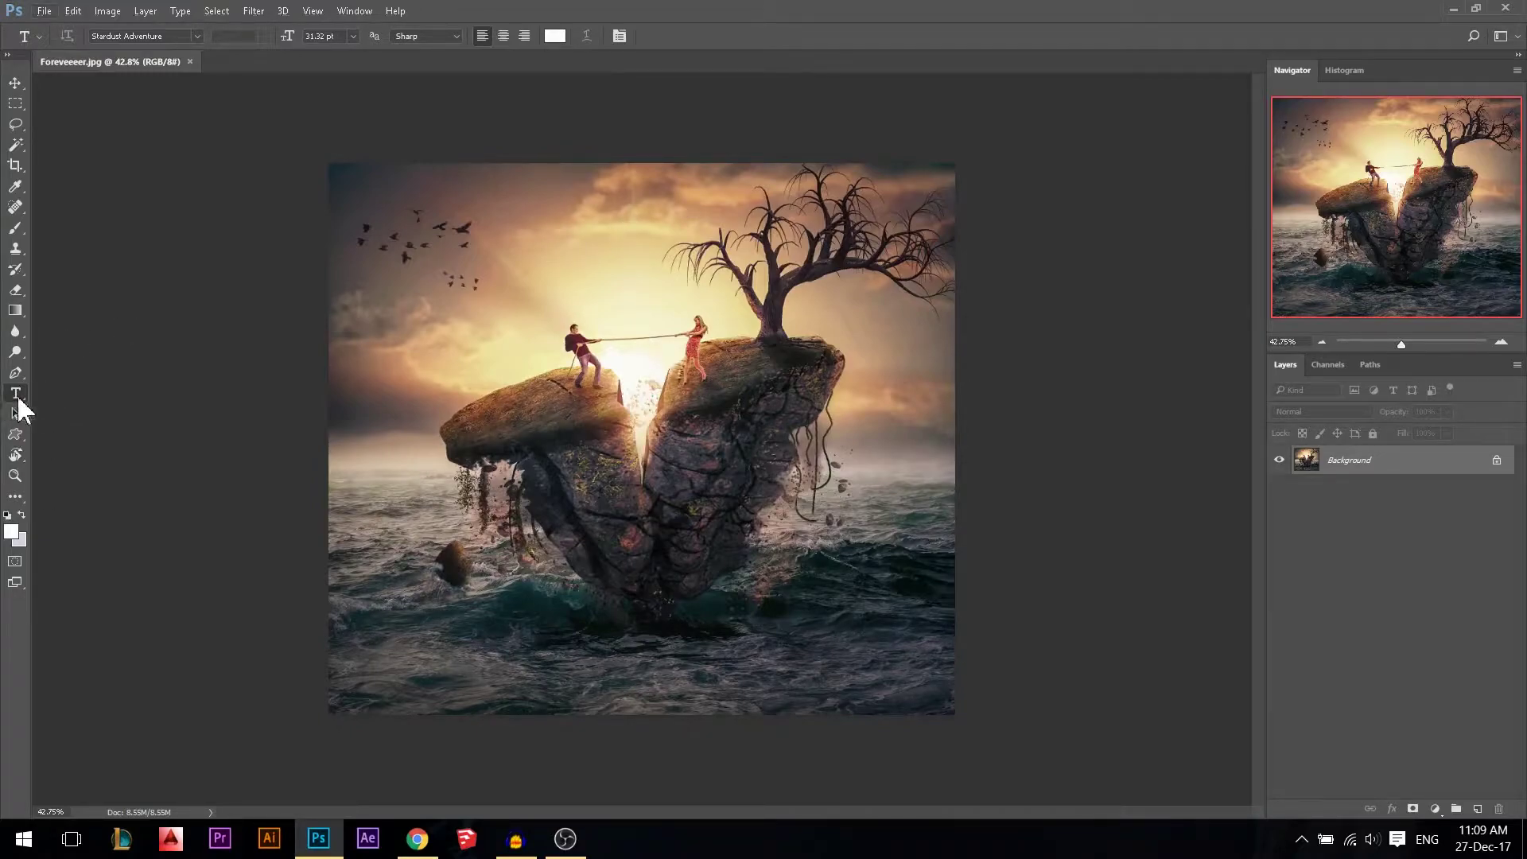
click(11, 531)
drag(623, 413, 795, 208)
drag(781, 356, 779, 317)
click(748, 292)
click(883, 213)
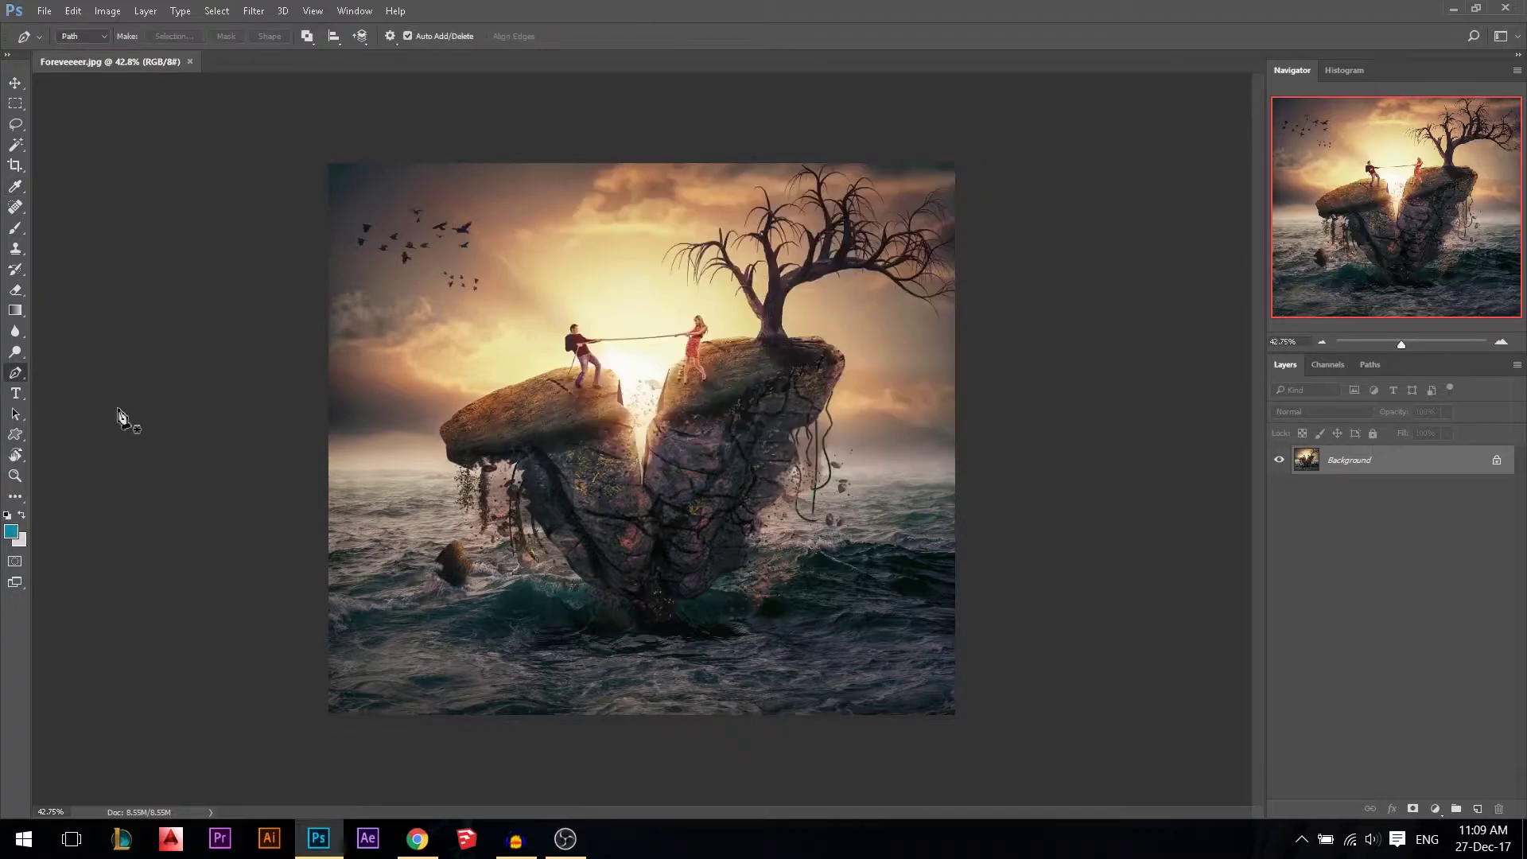
Start a text layer in the sky above the man and enter "PHOTOSHOP" in capitals.
click(16, 393)
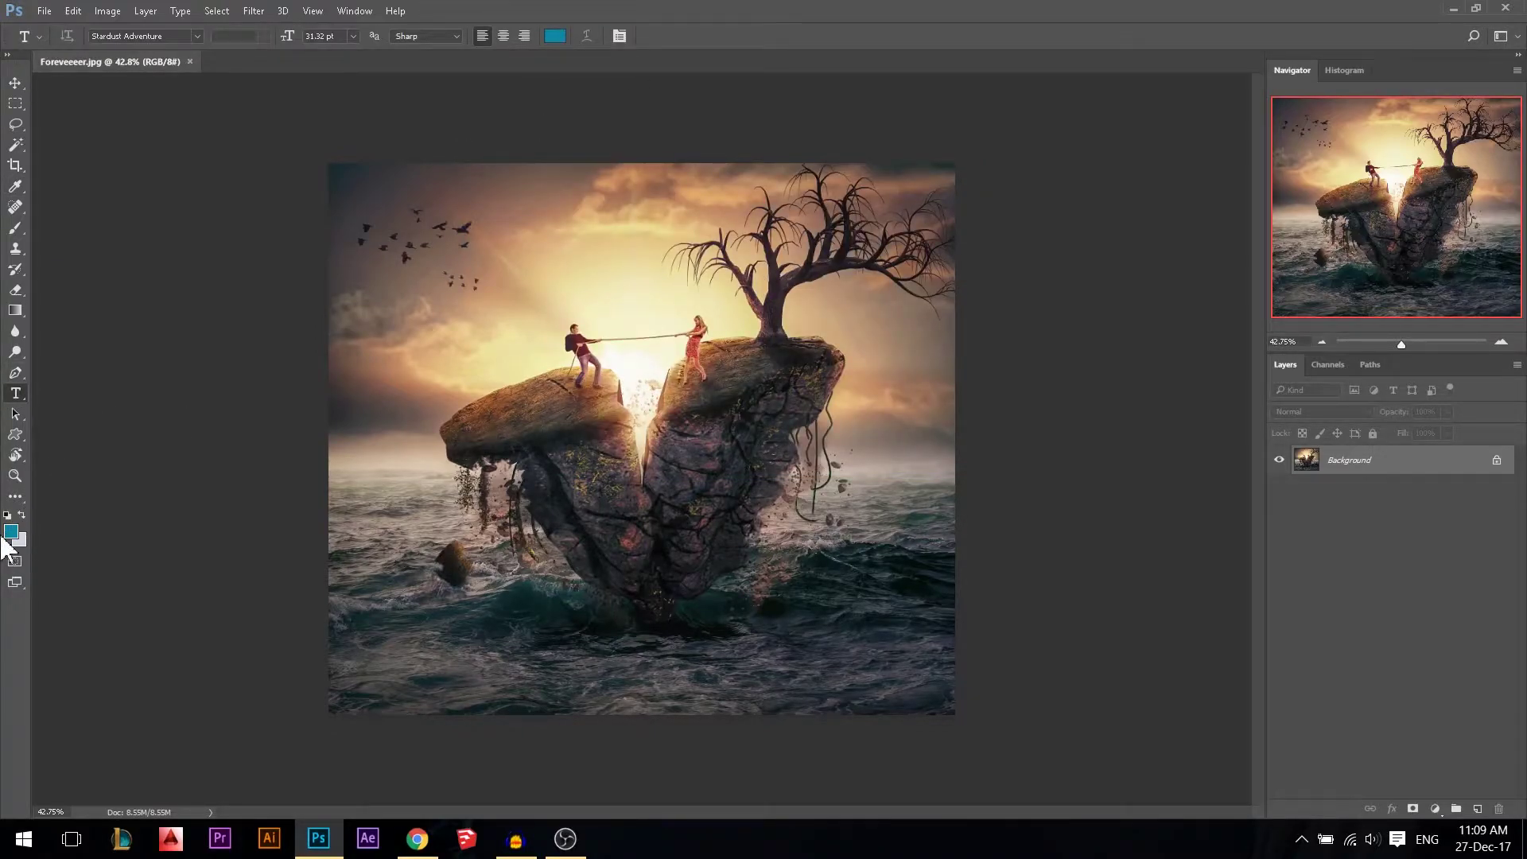
click(530, 229)
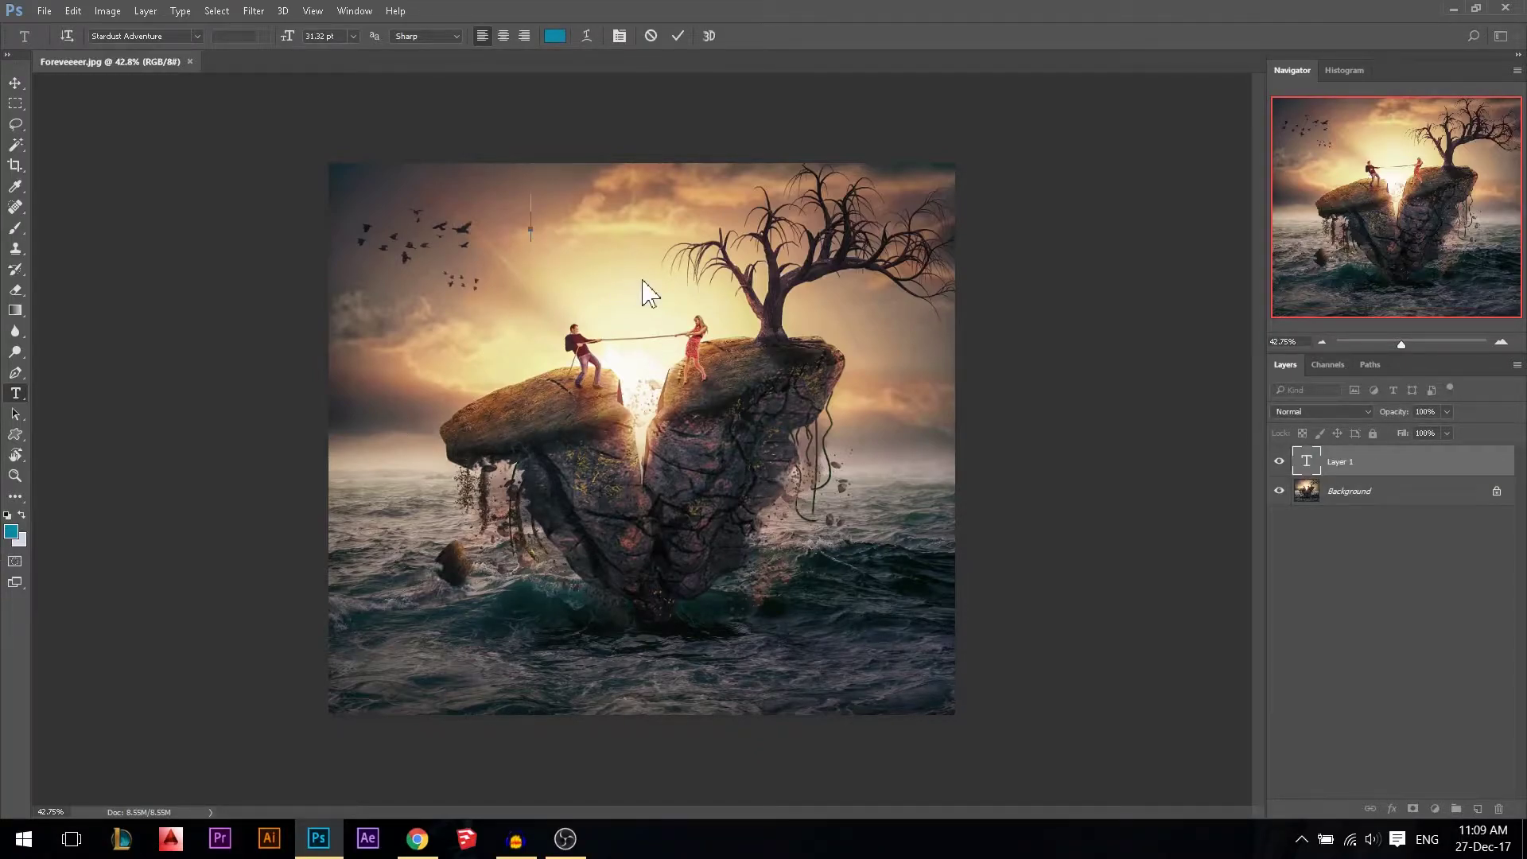
text(It)
key(BackSpace)
key(BackSpace)
key(BackSpace)
key(BackSpace)
text(PHOTOSHOP)
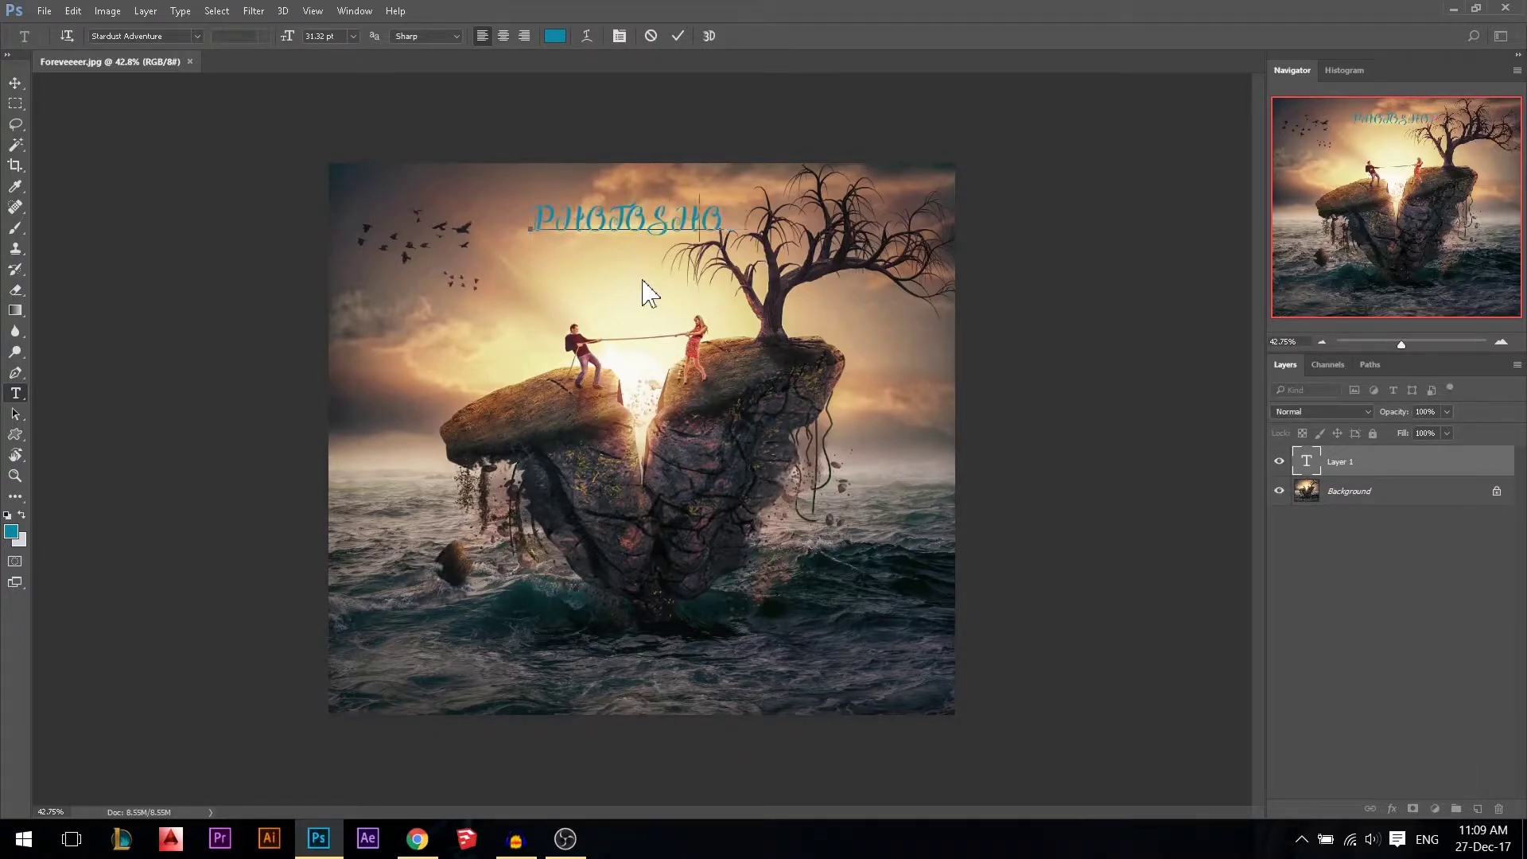
Rewrite the capital letters after the P so the text reads "Photoshop" and commit the text layer.
key(BackSpace)
key(BackSpace)
key(BackSpace)
key(BackSpace)
key(BackSpace)
key(BackSpace)
key(BackSpace)
text(ho)
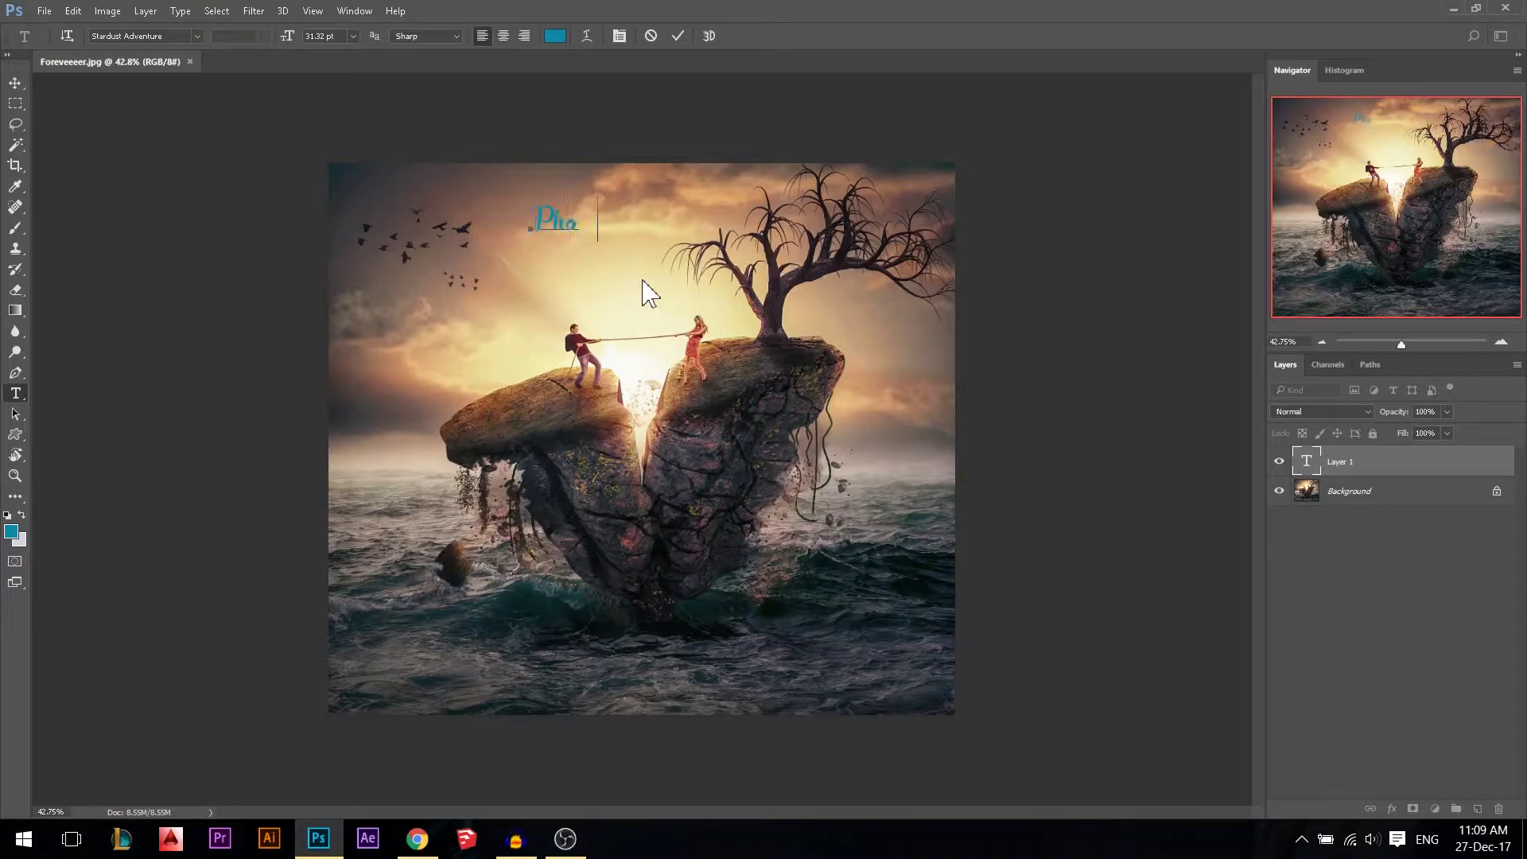
text(toshop)
key(ctrl+Return)
Set the "Photoshop" text layer's font to Arial Regular.
click(175, 36)
text(arial)
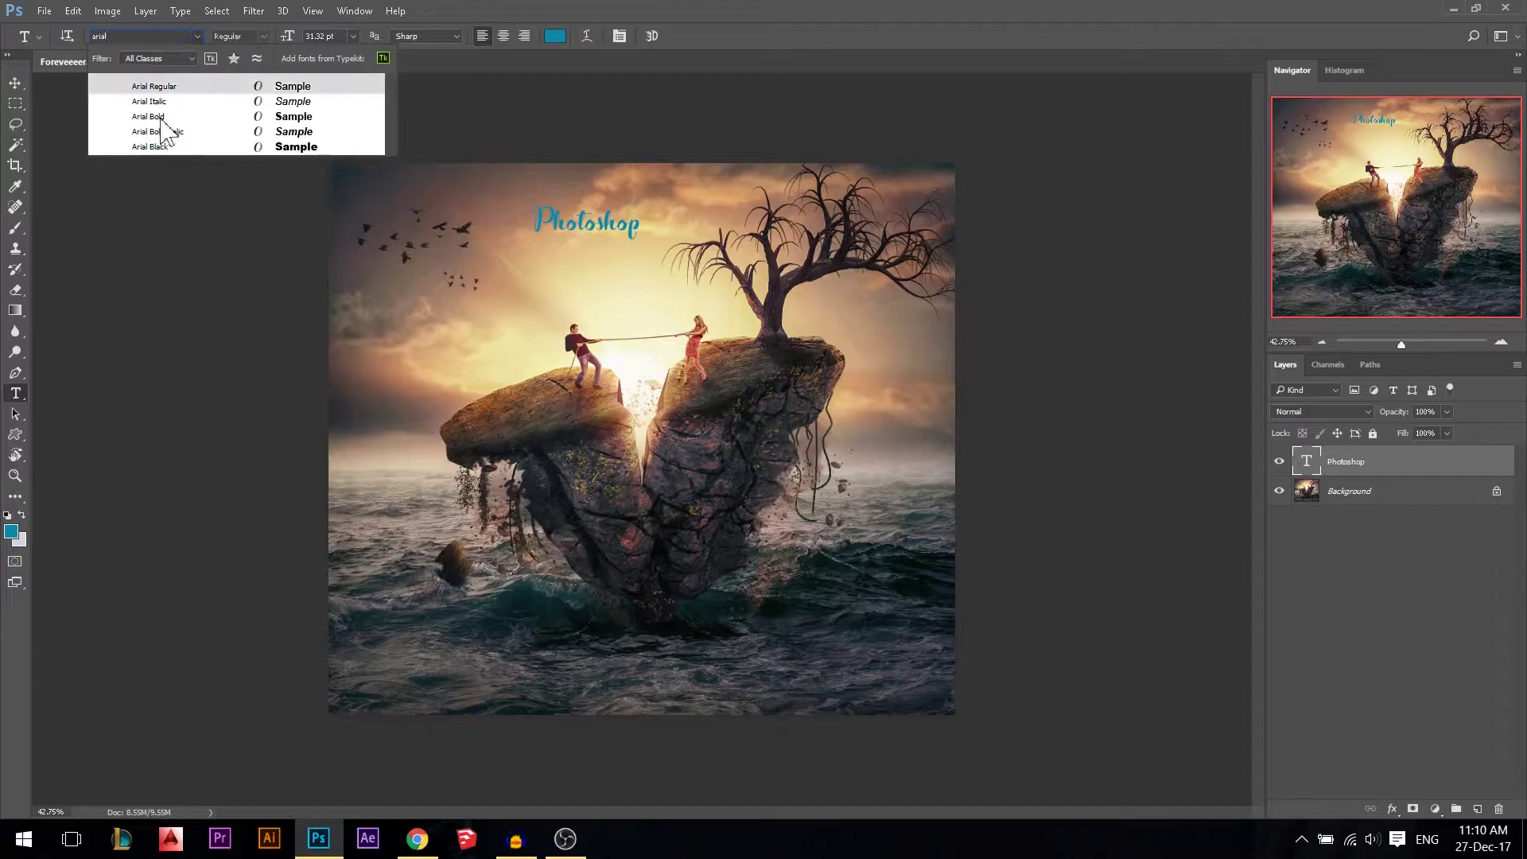
click(174, 85)
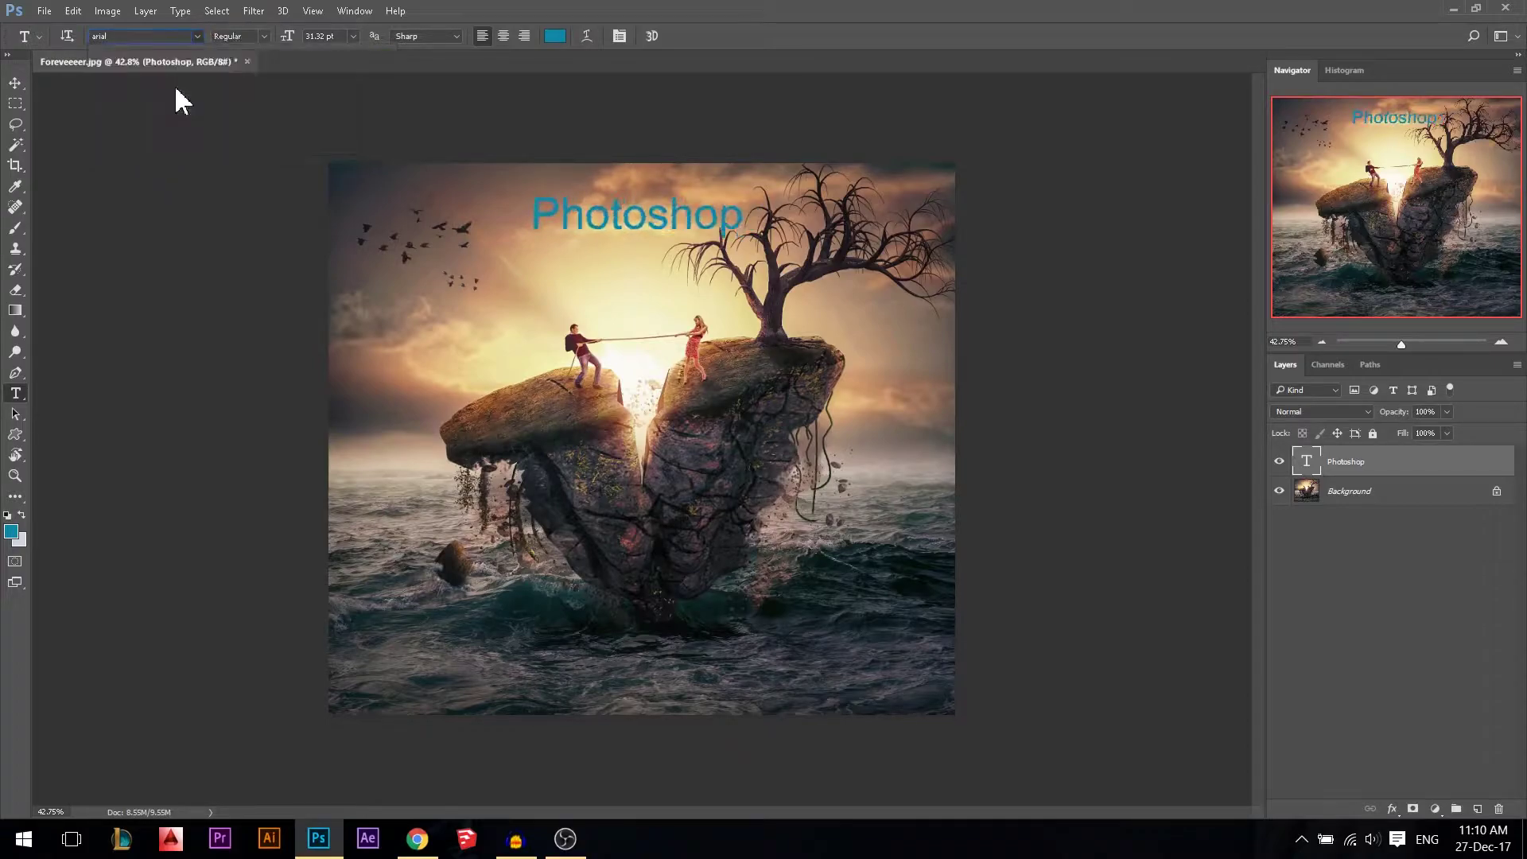
Toggle the "Photoshop" text between vertical and horizontal orientation, both with its letters selected and with only the layer active.
scroll(624, 210, up, 3)
scroll(624, 210, up, 2)
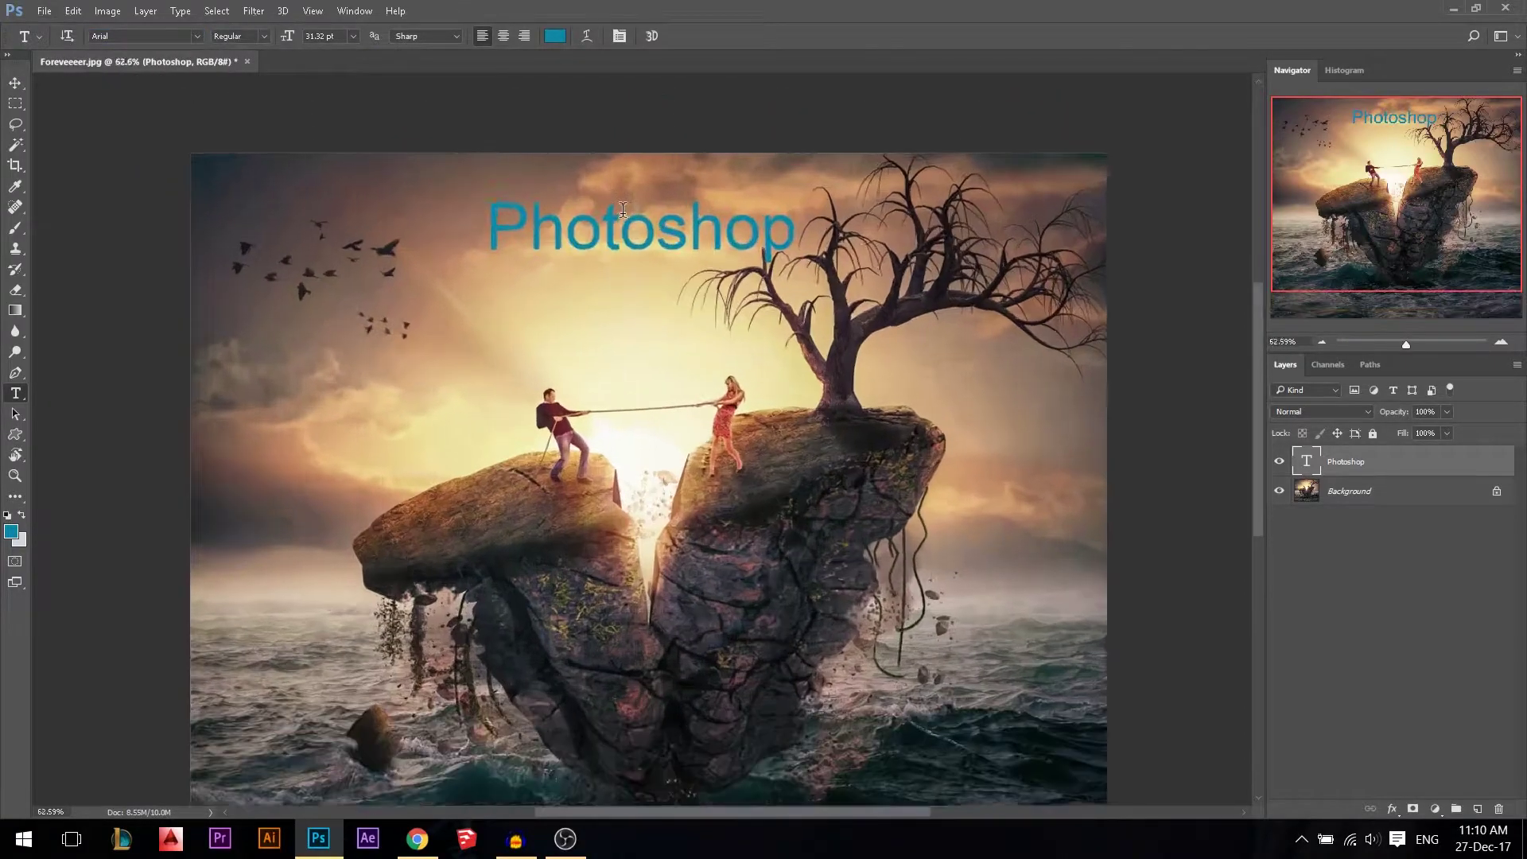
click(588, 223)
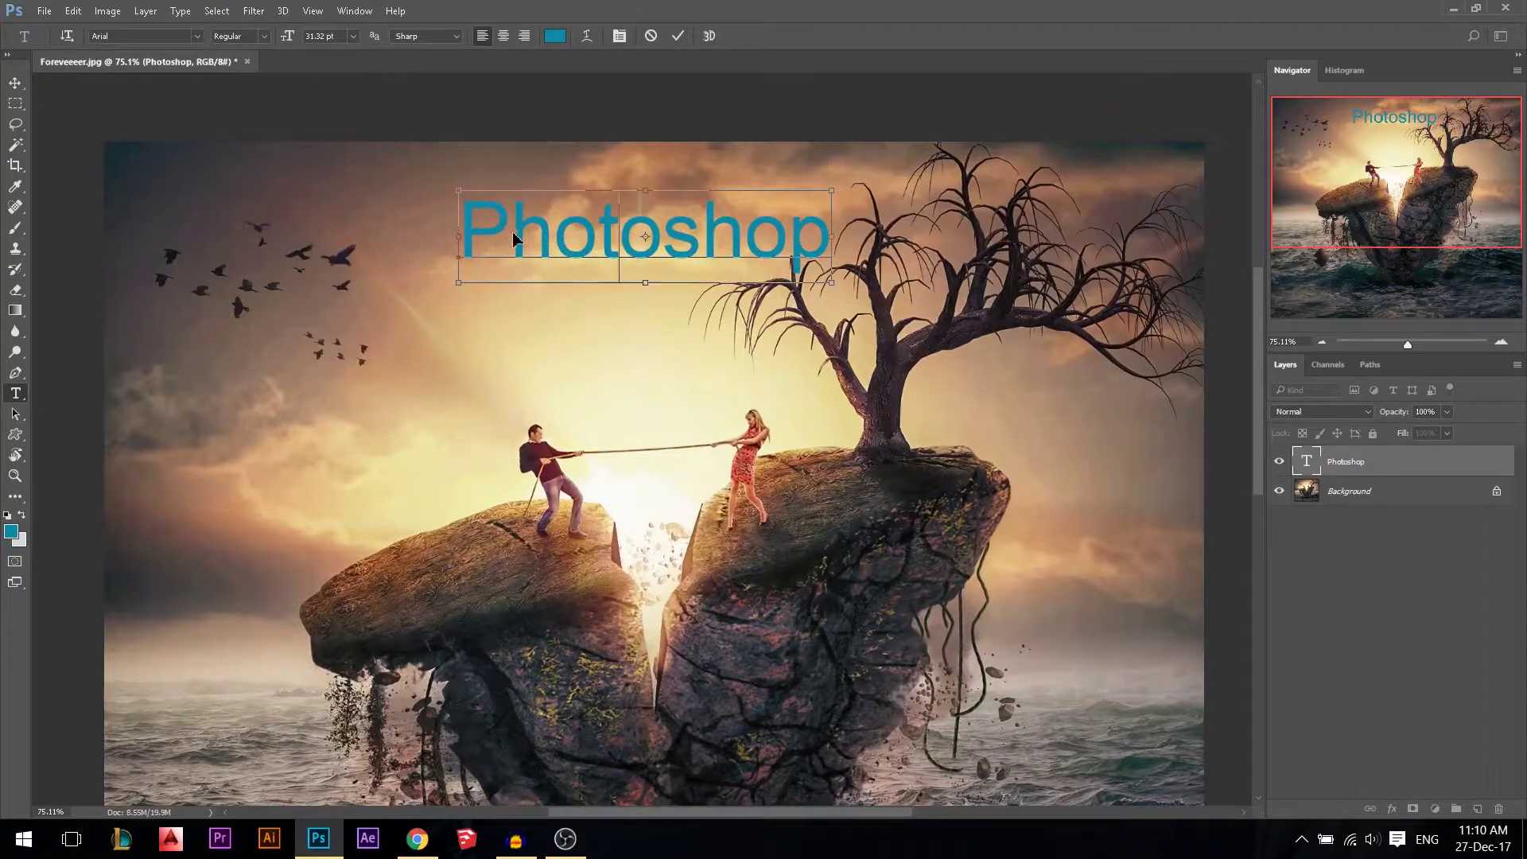
double_click(549, 262)
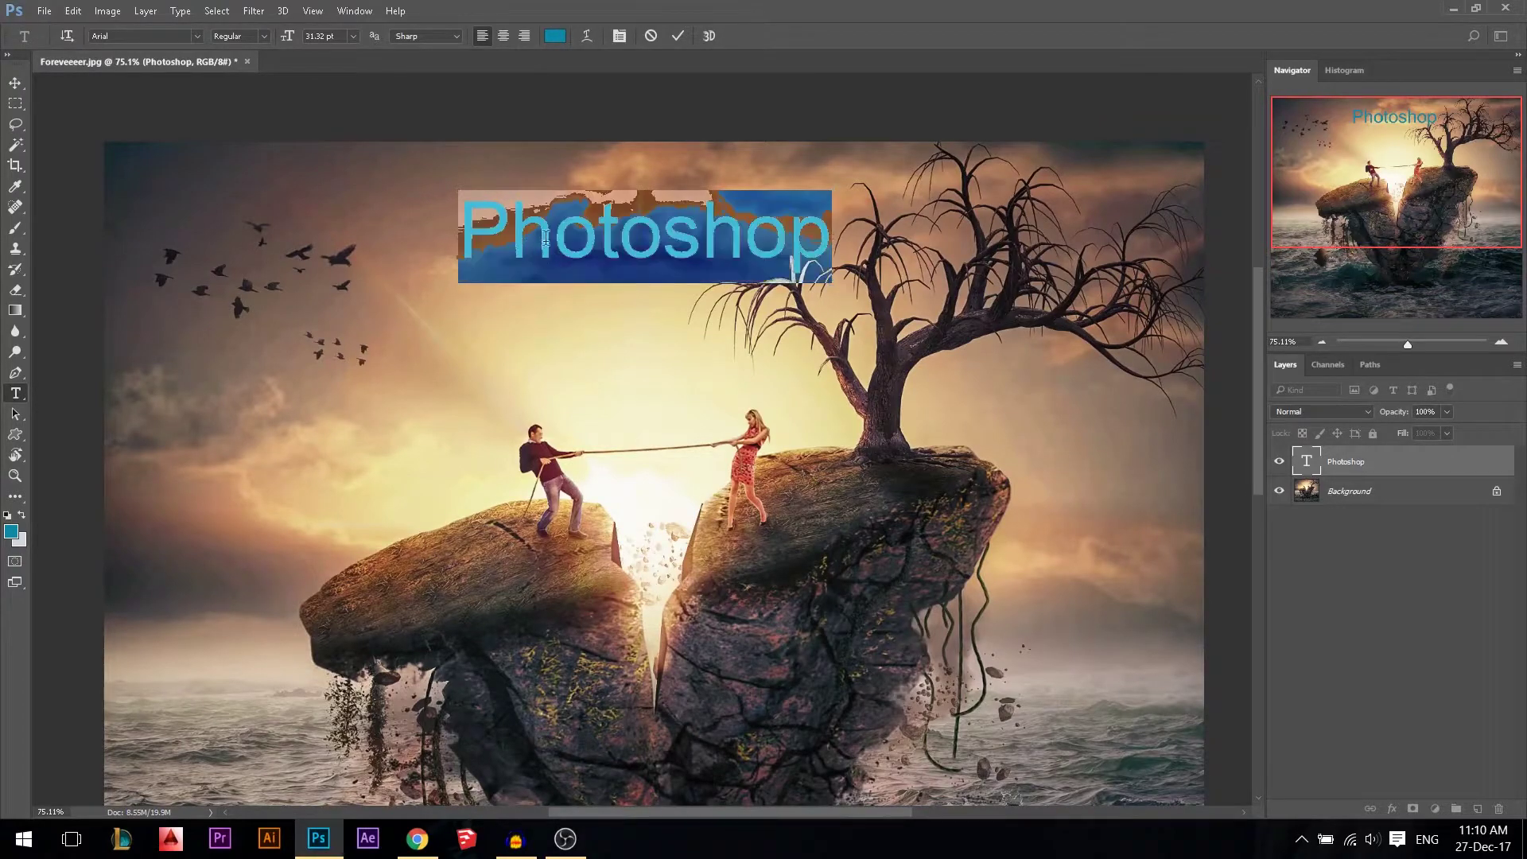
click(61, 40)
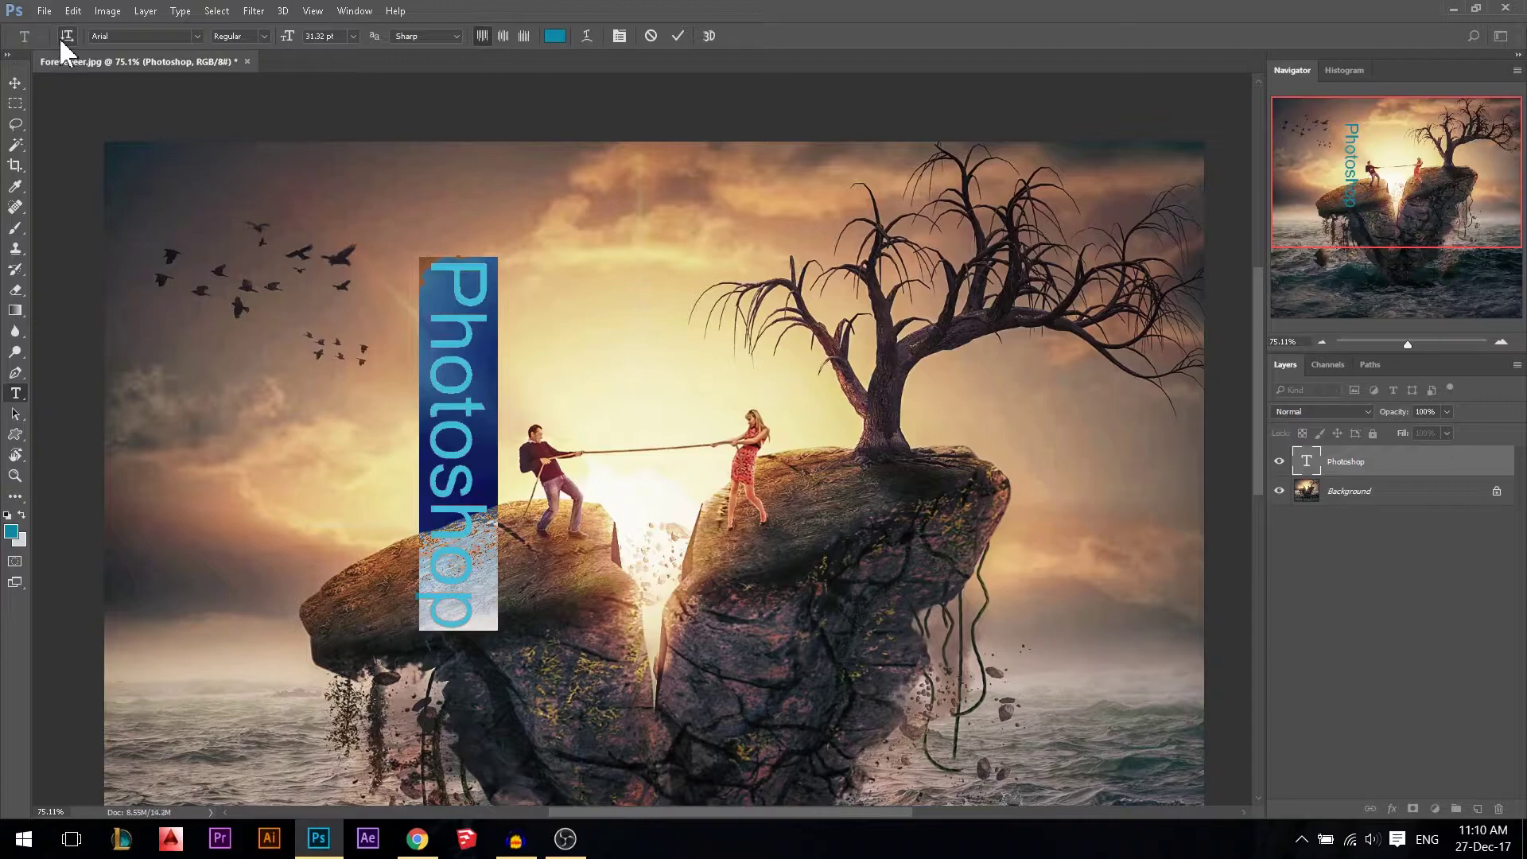
click(61, 41)
click(61, 41)
click(61, 40)
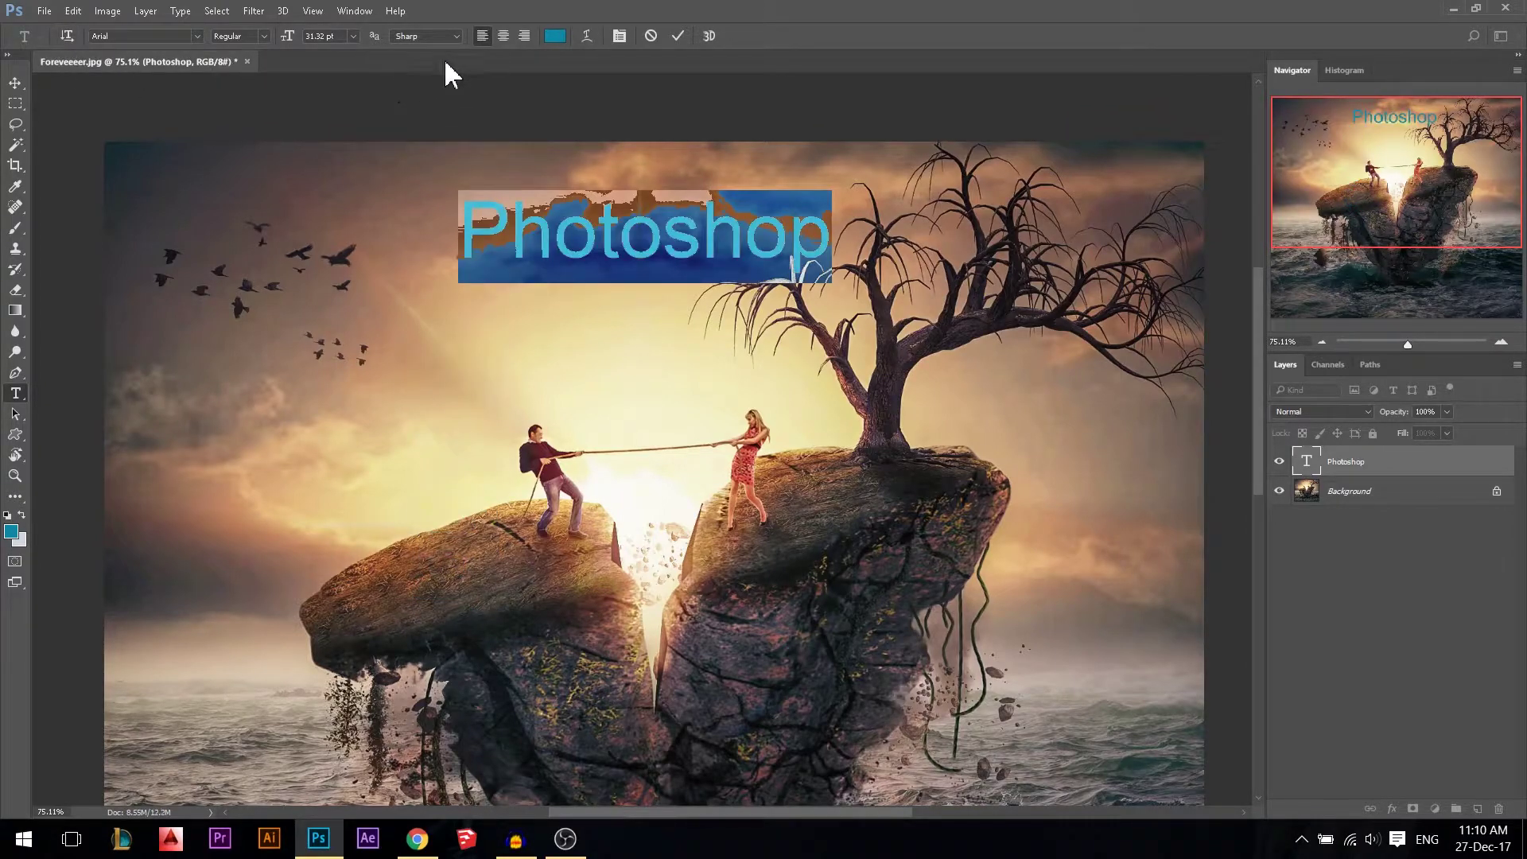
click(676, 36)
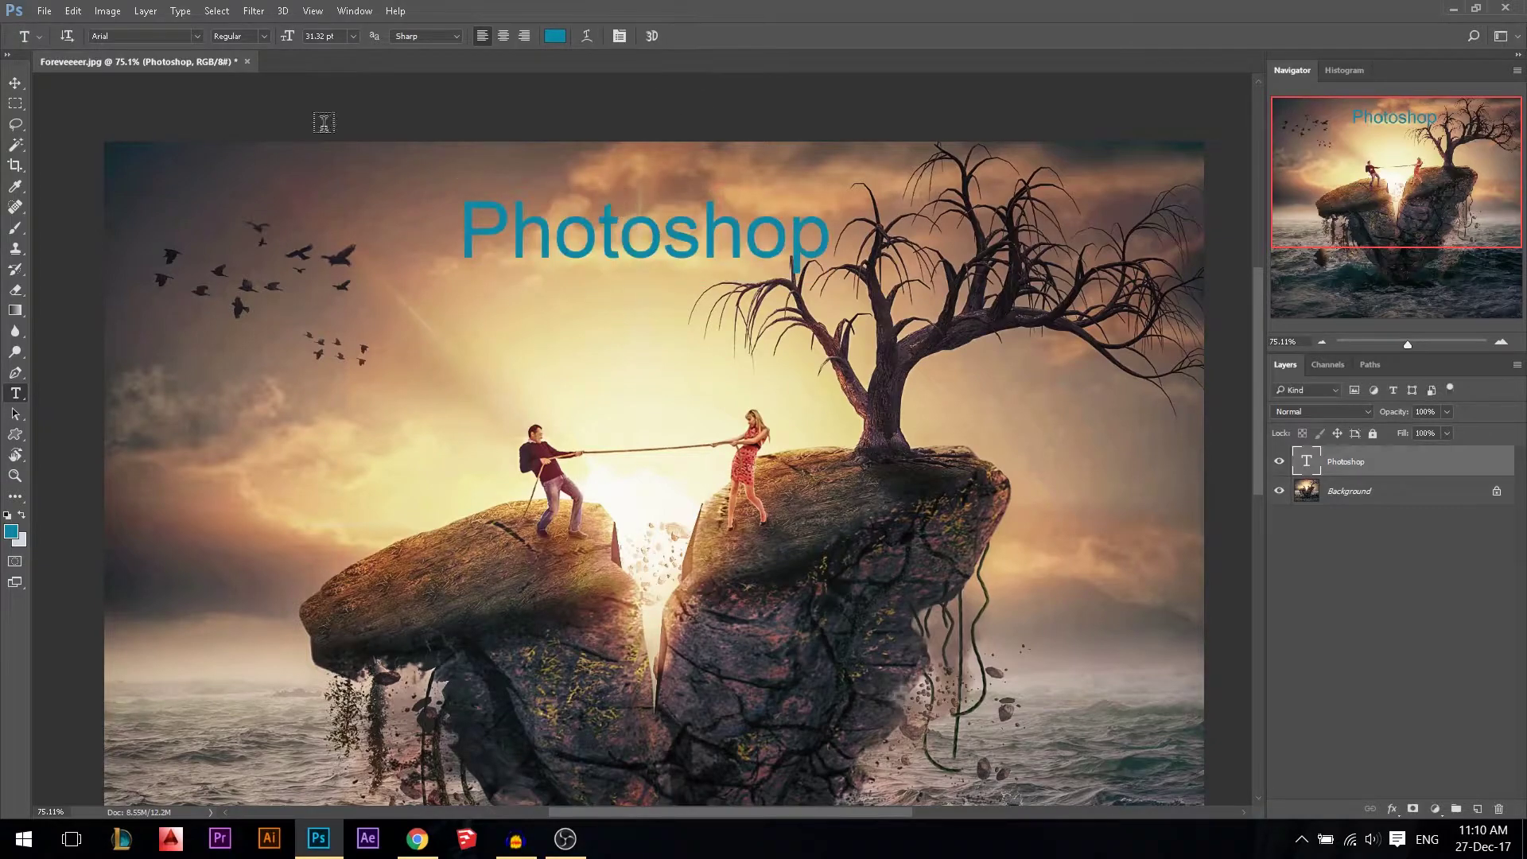
click(69, 36)
click(70, 36)
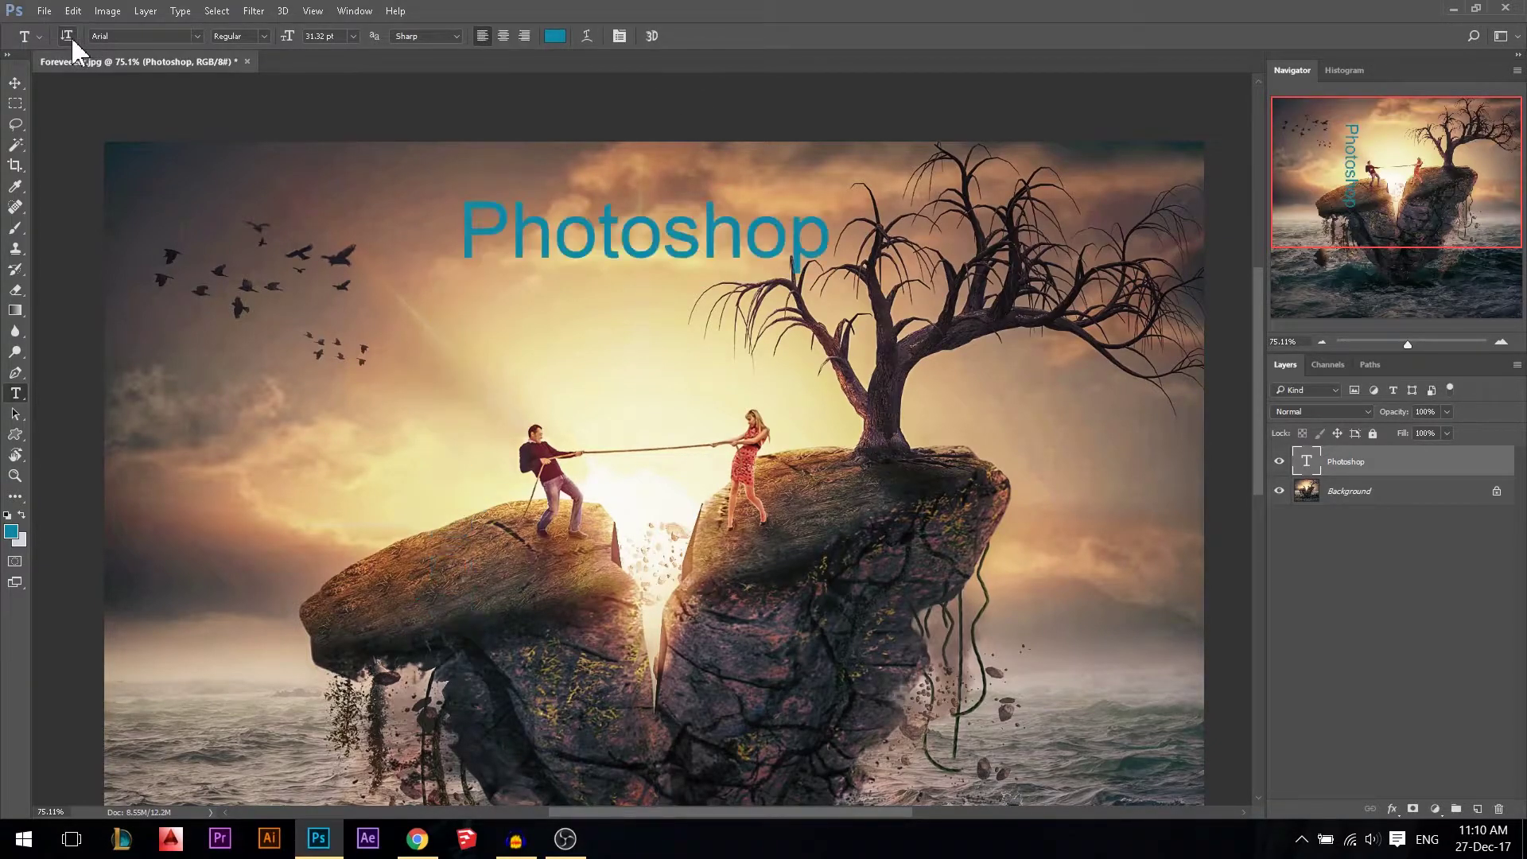
Try the Monospac821 BT font at a cursor inside the text by entering "asd" and deleting it again.
click(520, 221)
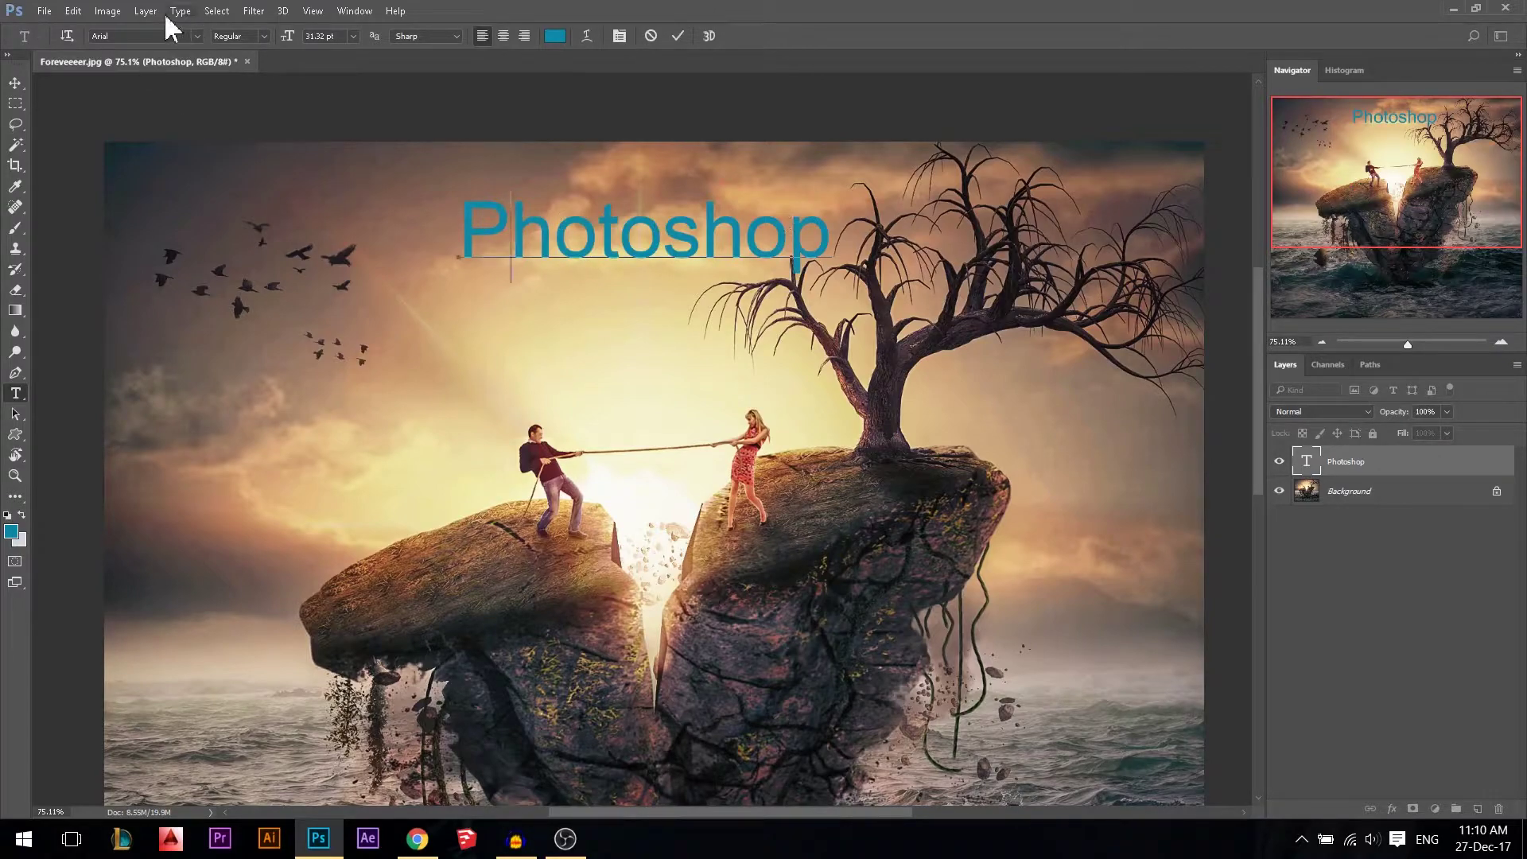
click(196, 36)
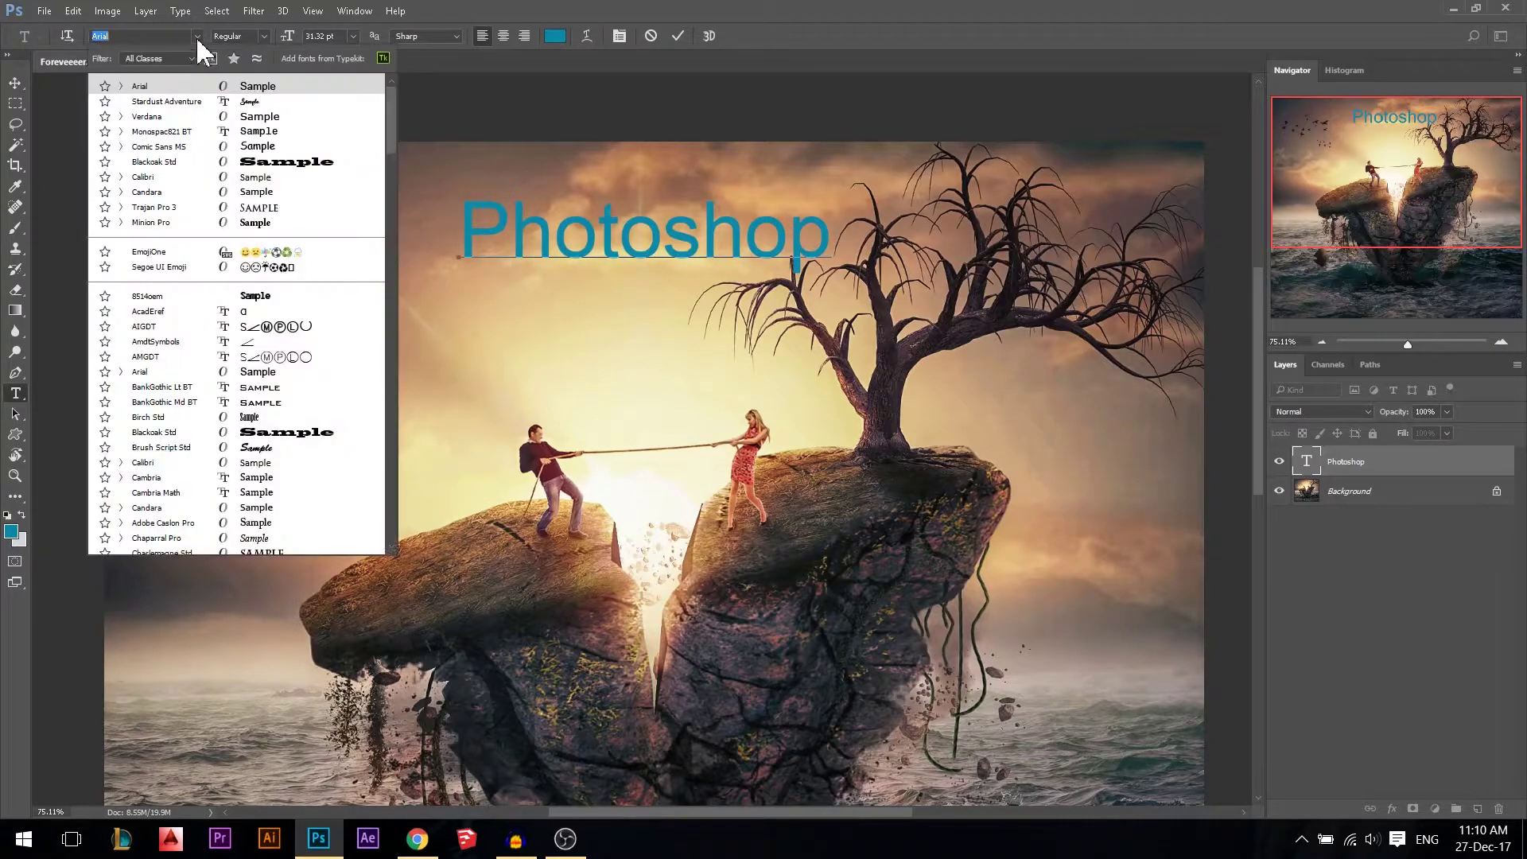
click(159, 132)
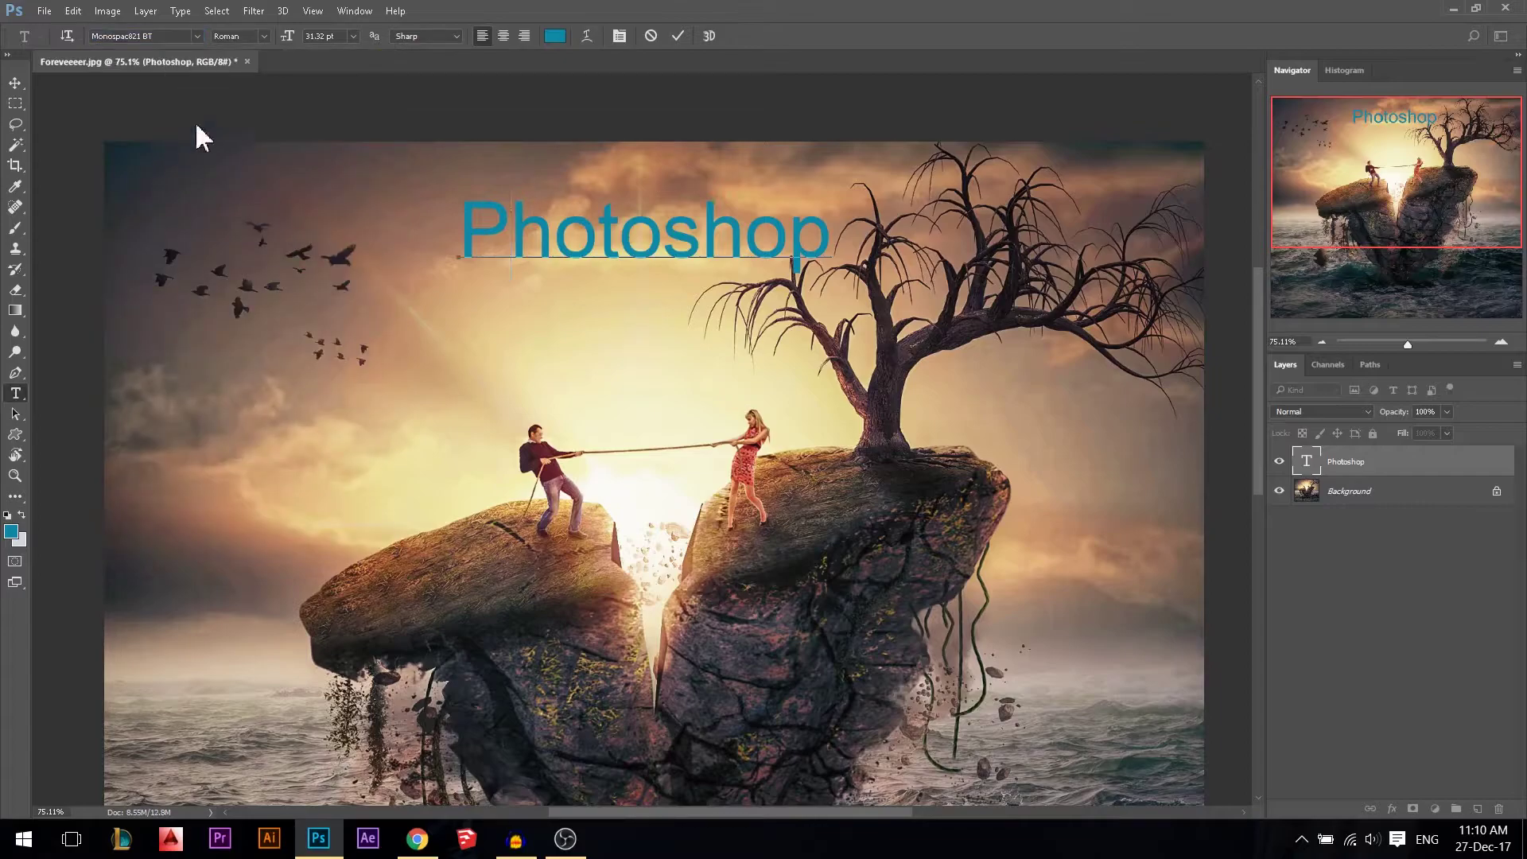
text(asd)
key(BackSpace)
key(BackSpace)
key(BackSpace)
Select the whole word "Photoshop" and change its font to Calibri.
click(592, 248)
double_click(611, 231)
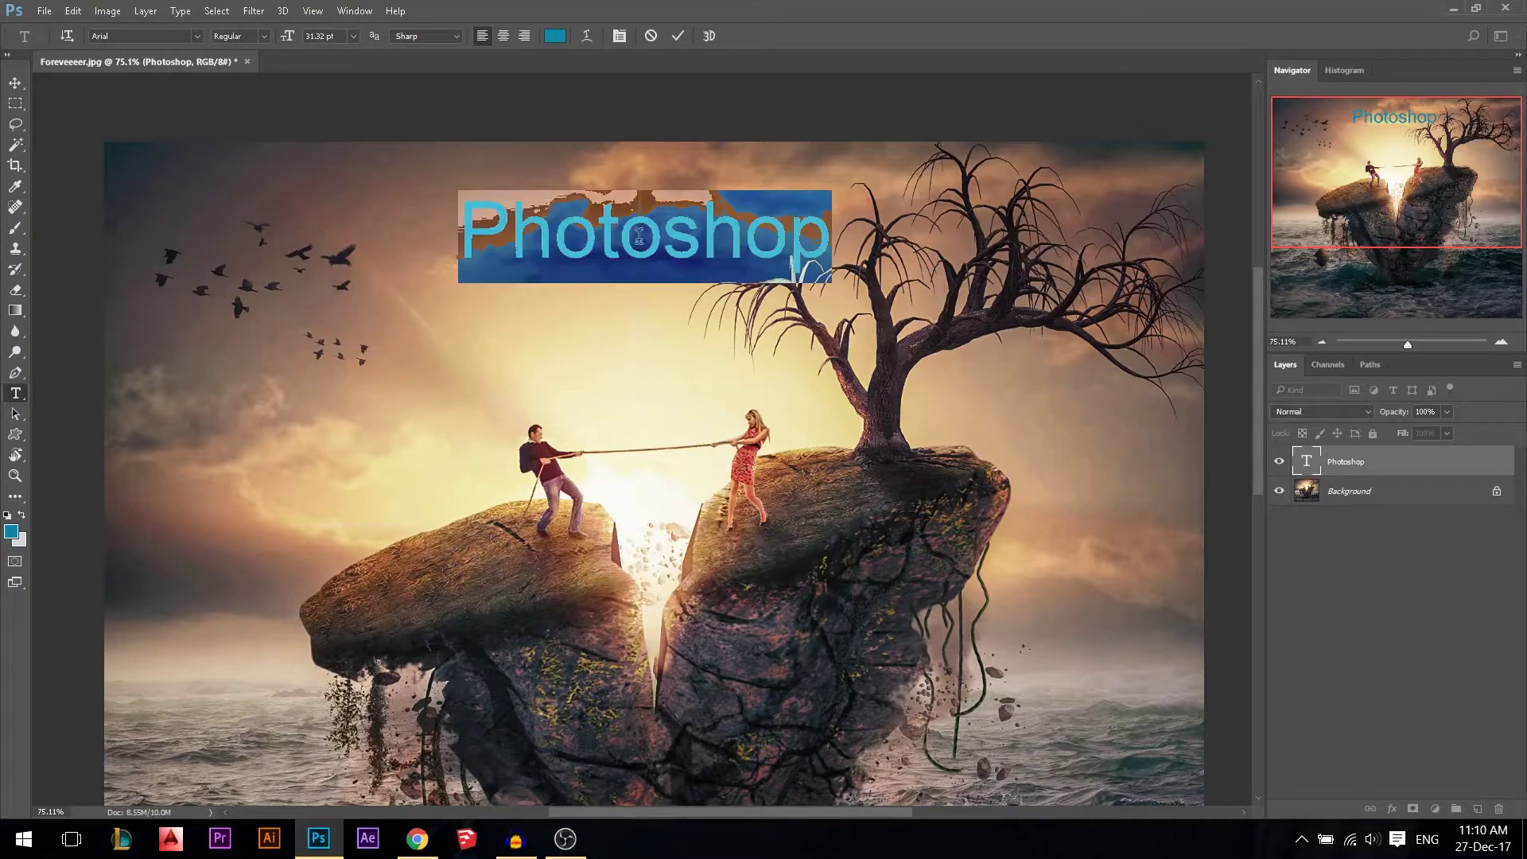
click(196, 36)
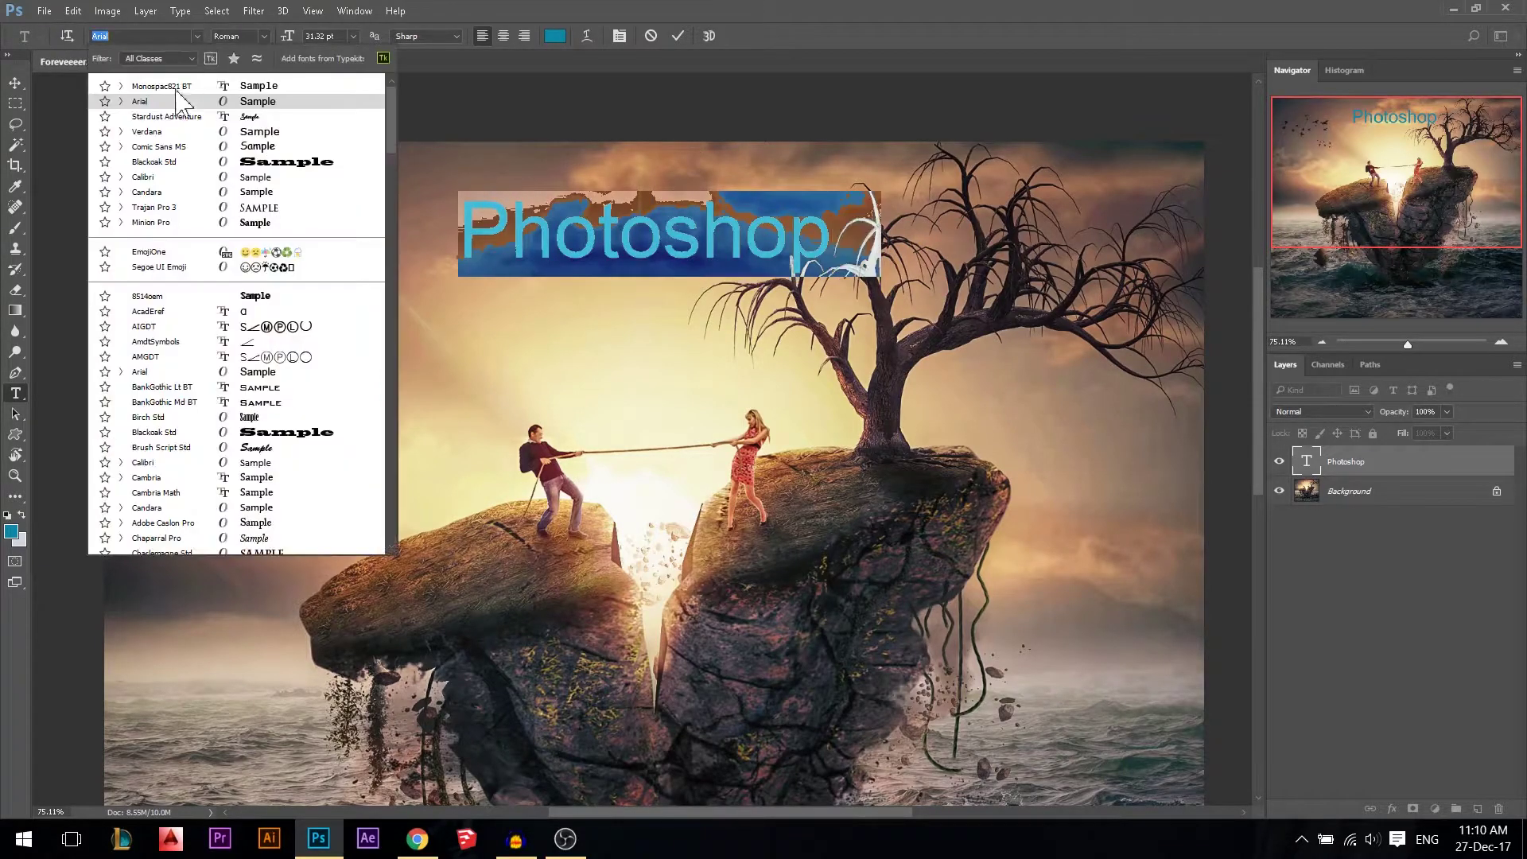
click(184, 178)
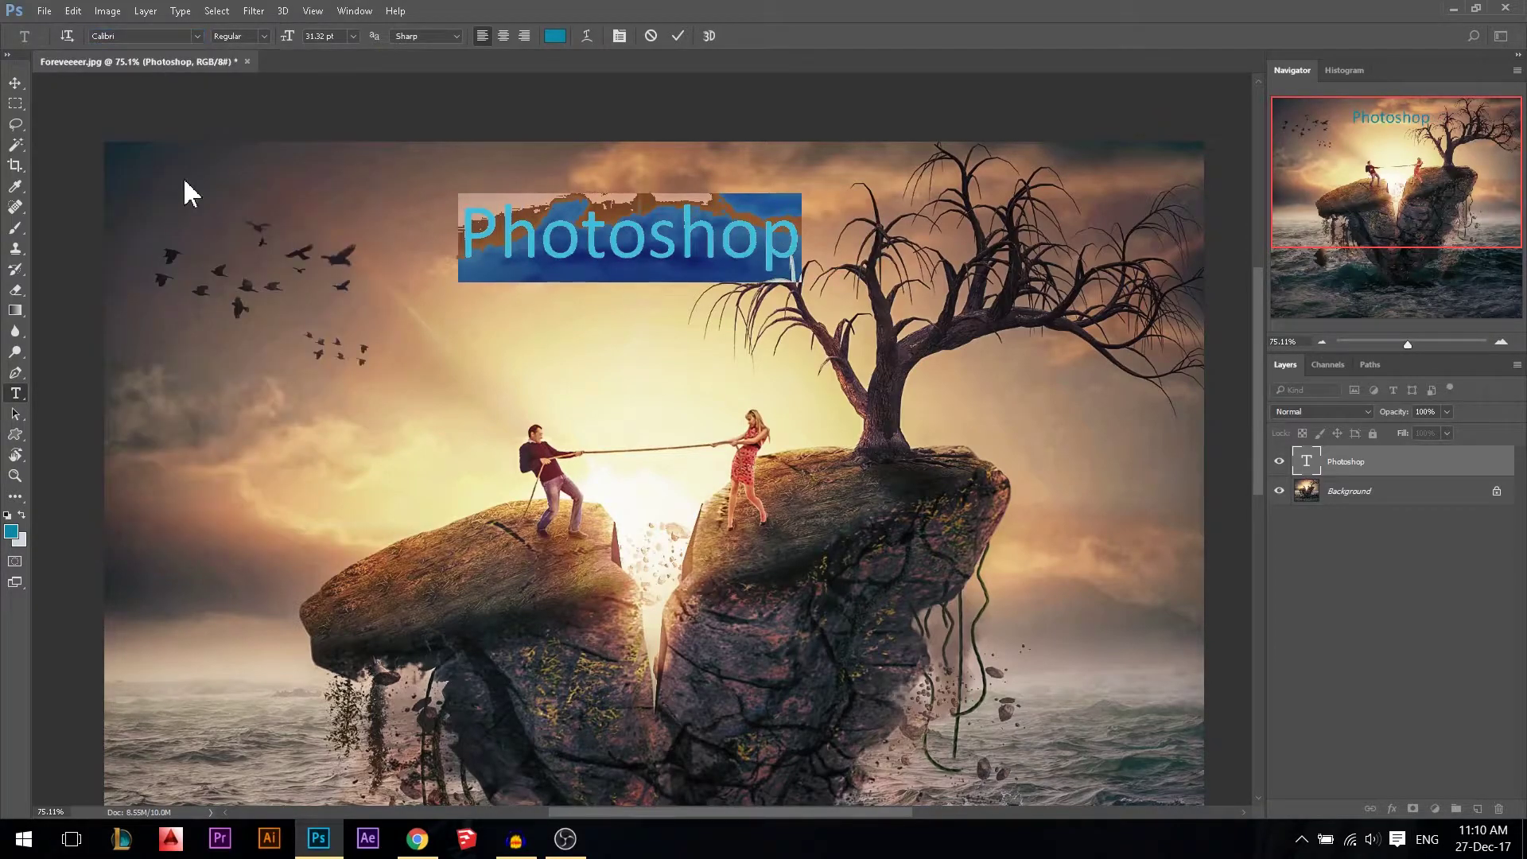
Try the Bold style on the selected Calibri text and settle on Light.
click(264, 36)
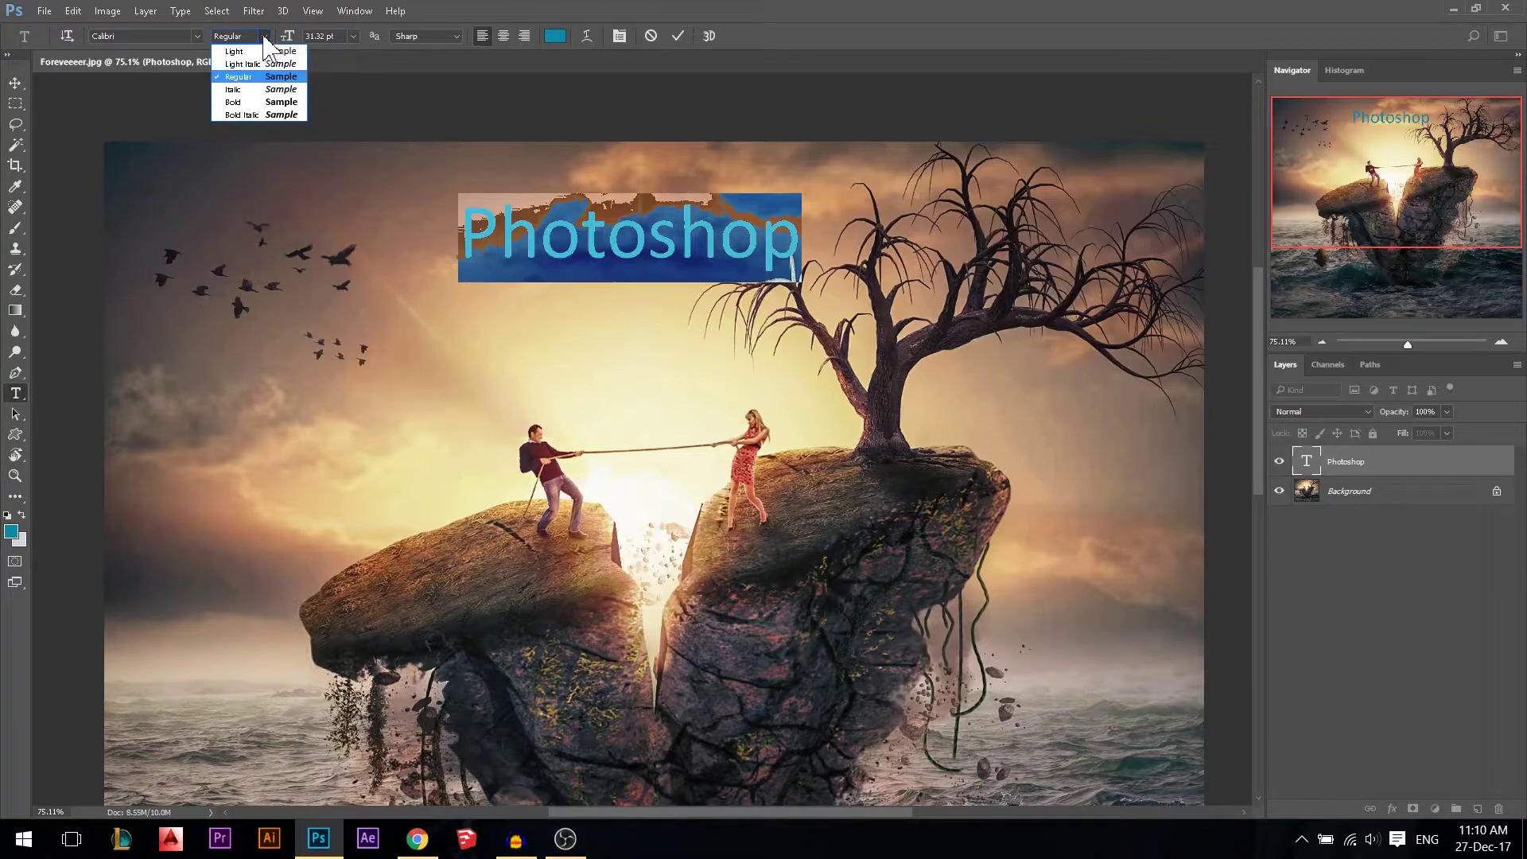
click(247, 102)
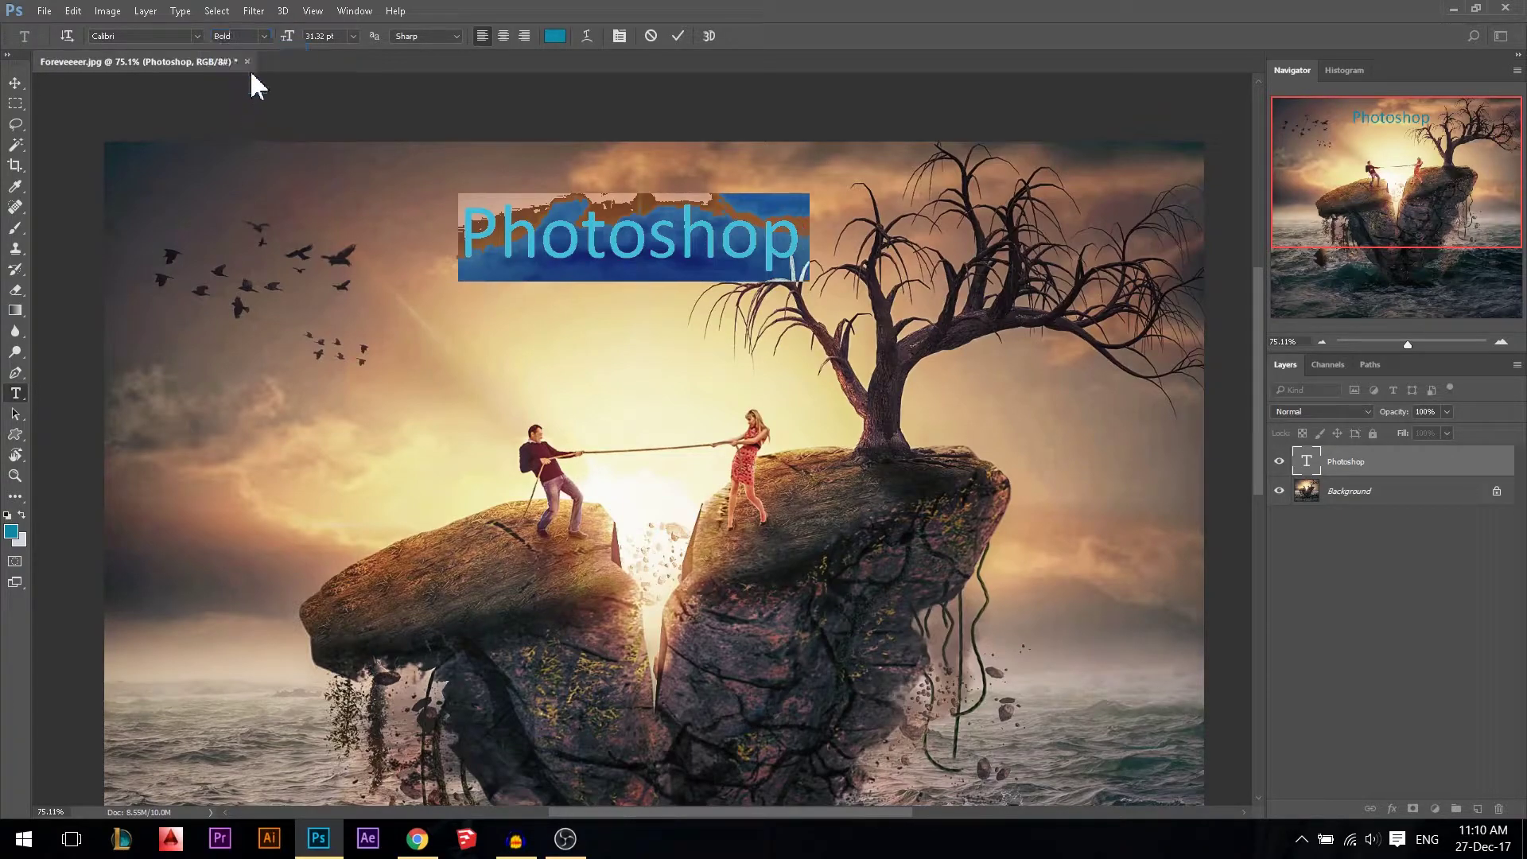
click(256, 36)
click(257, 51)
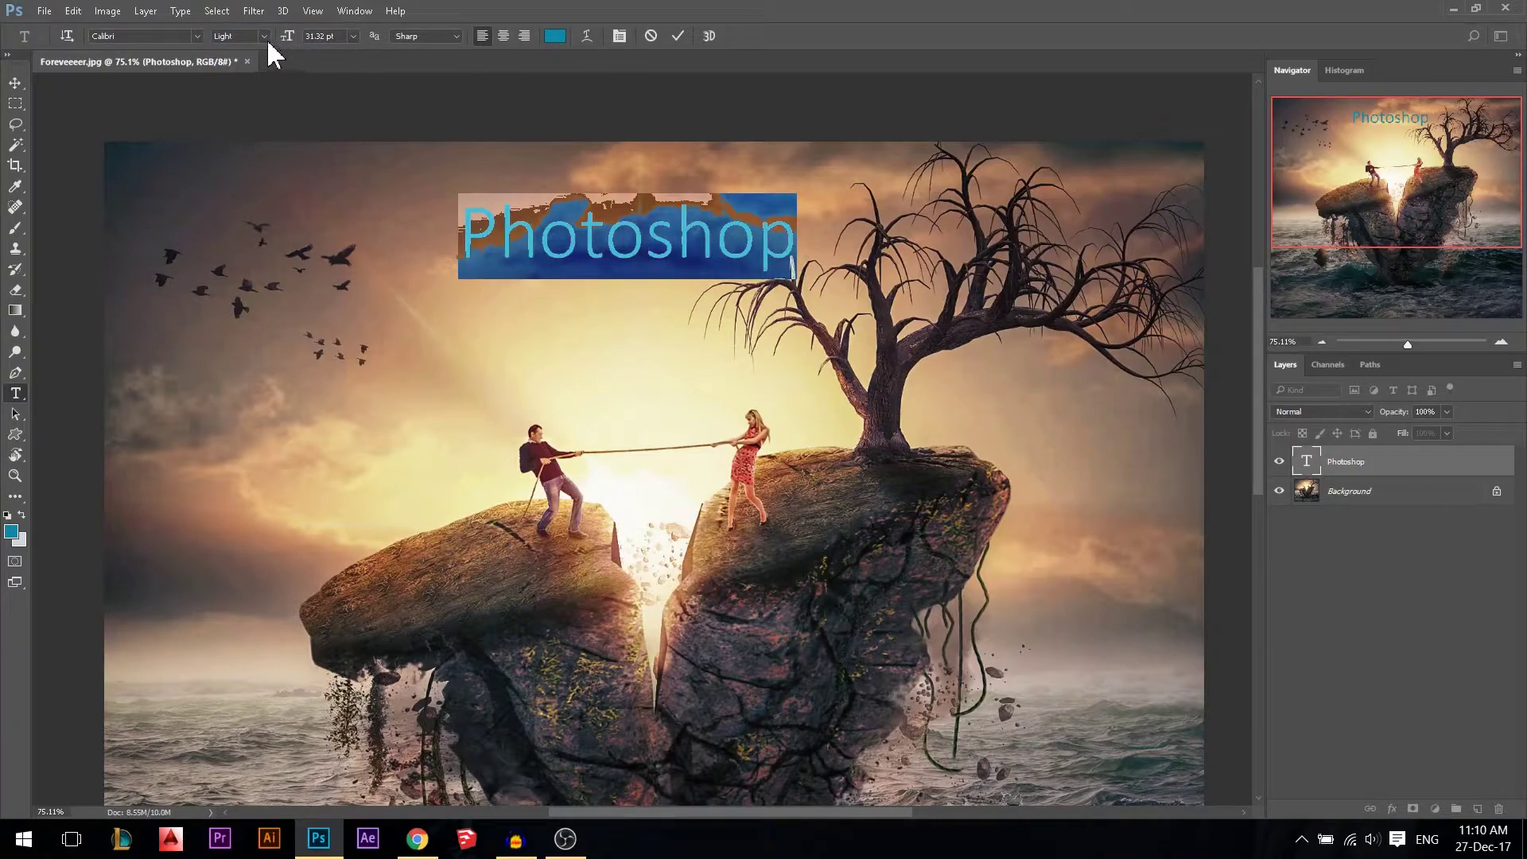
Scrub the selected text's size to 28.32 pt, view the preset sizes, and set an exact size of 30 pt.
mouse_move(291, 41)
mouse_down()
mouse_move(312, 38)
mouse_move(289, 40)
mouse_up()
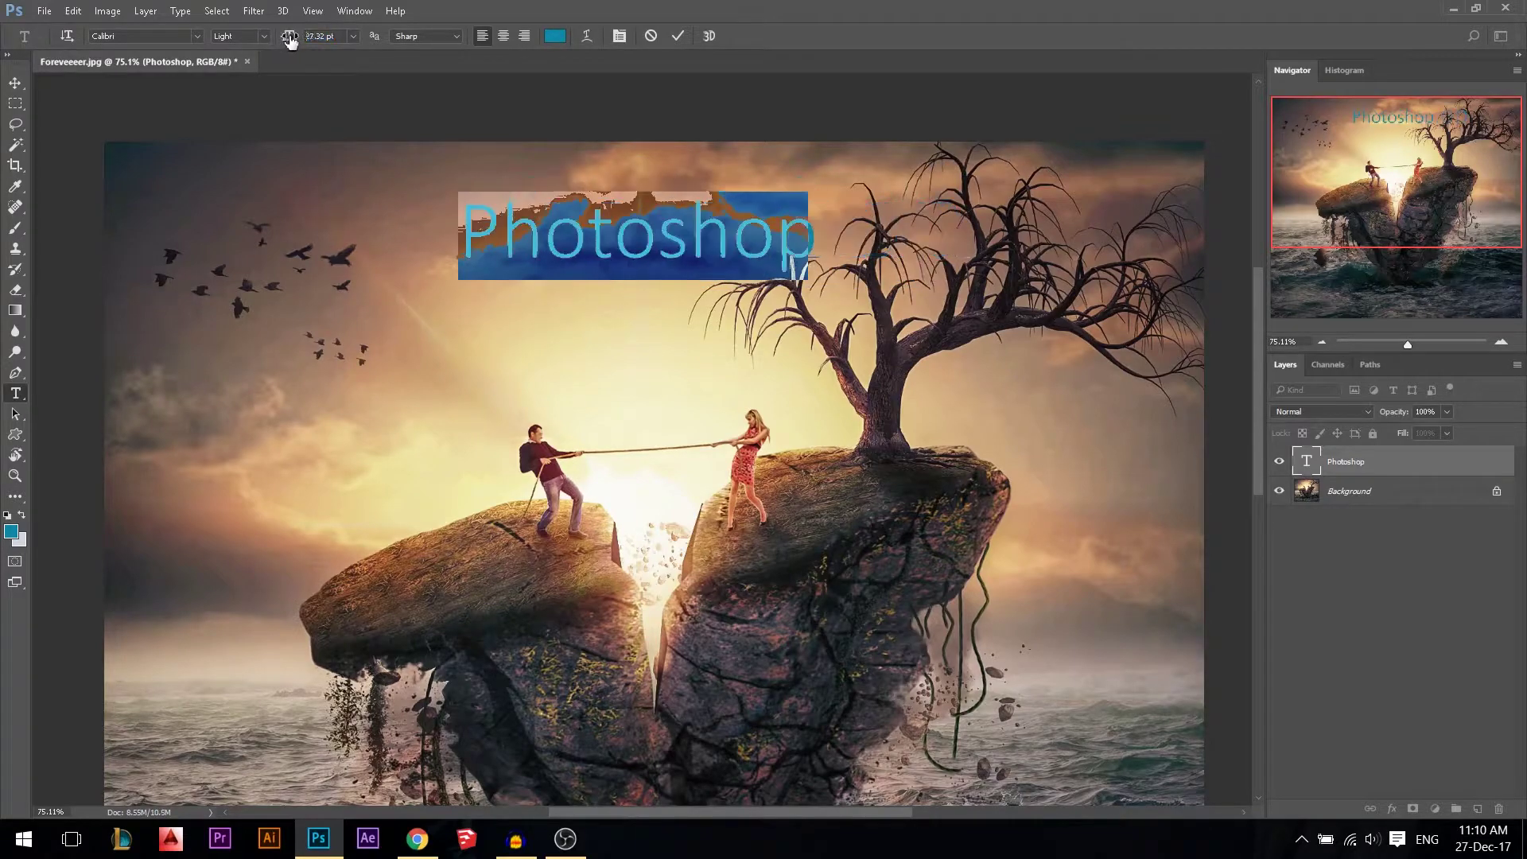
click(352, 36)
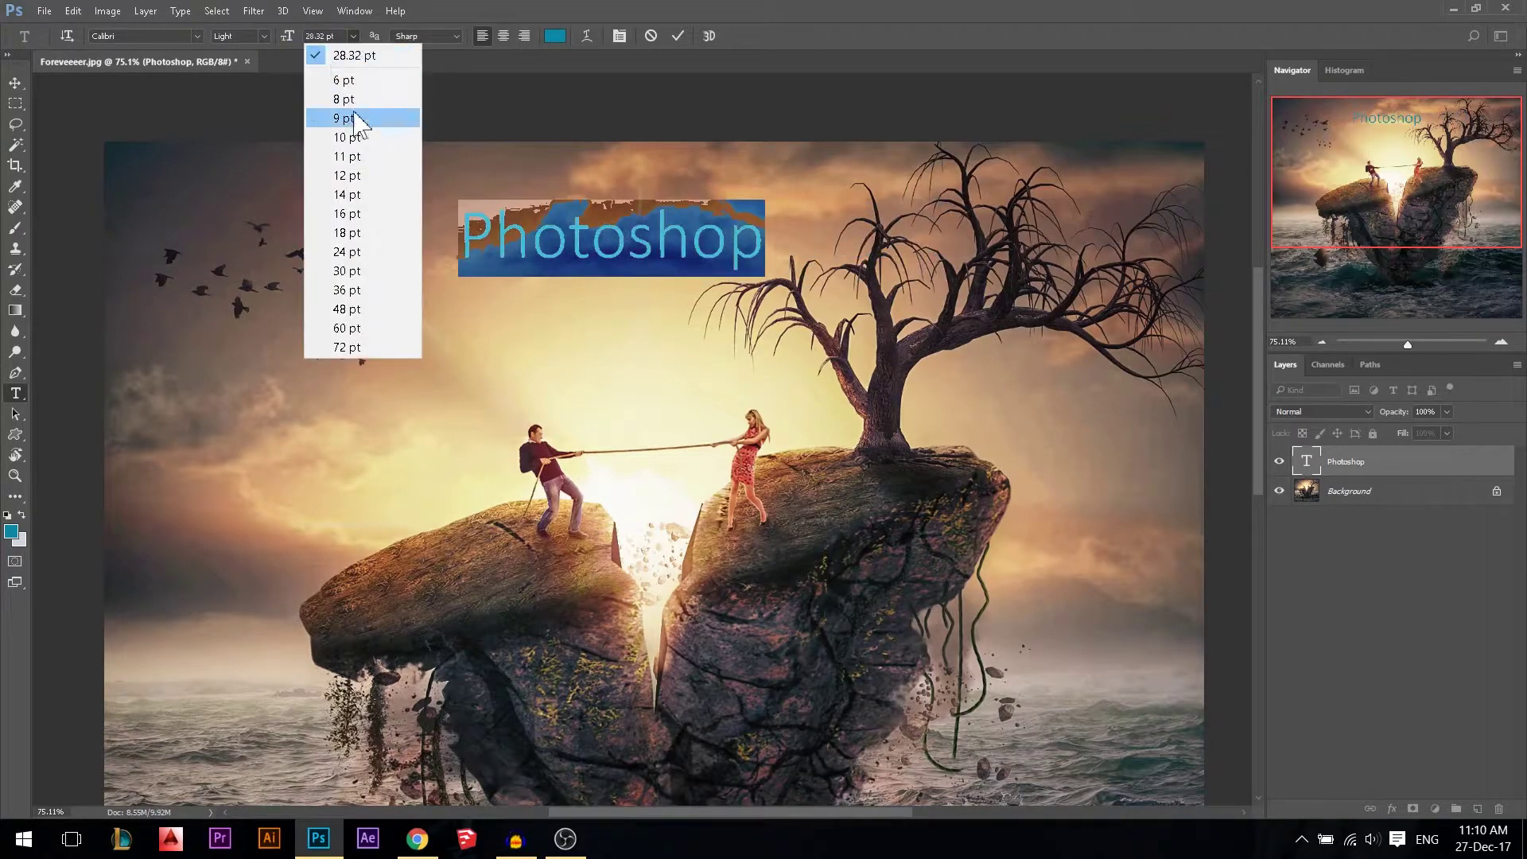
click(340, 38)
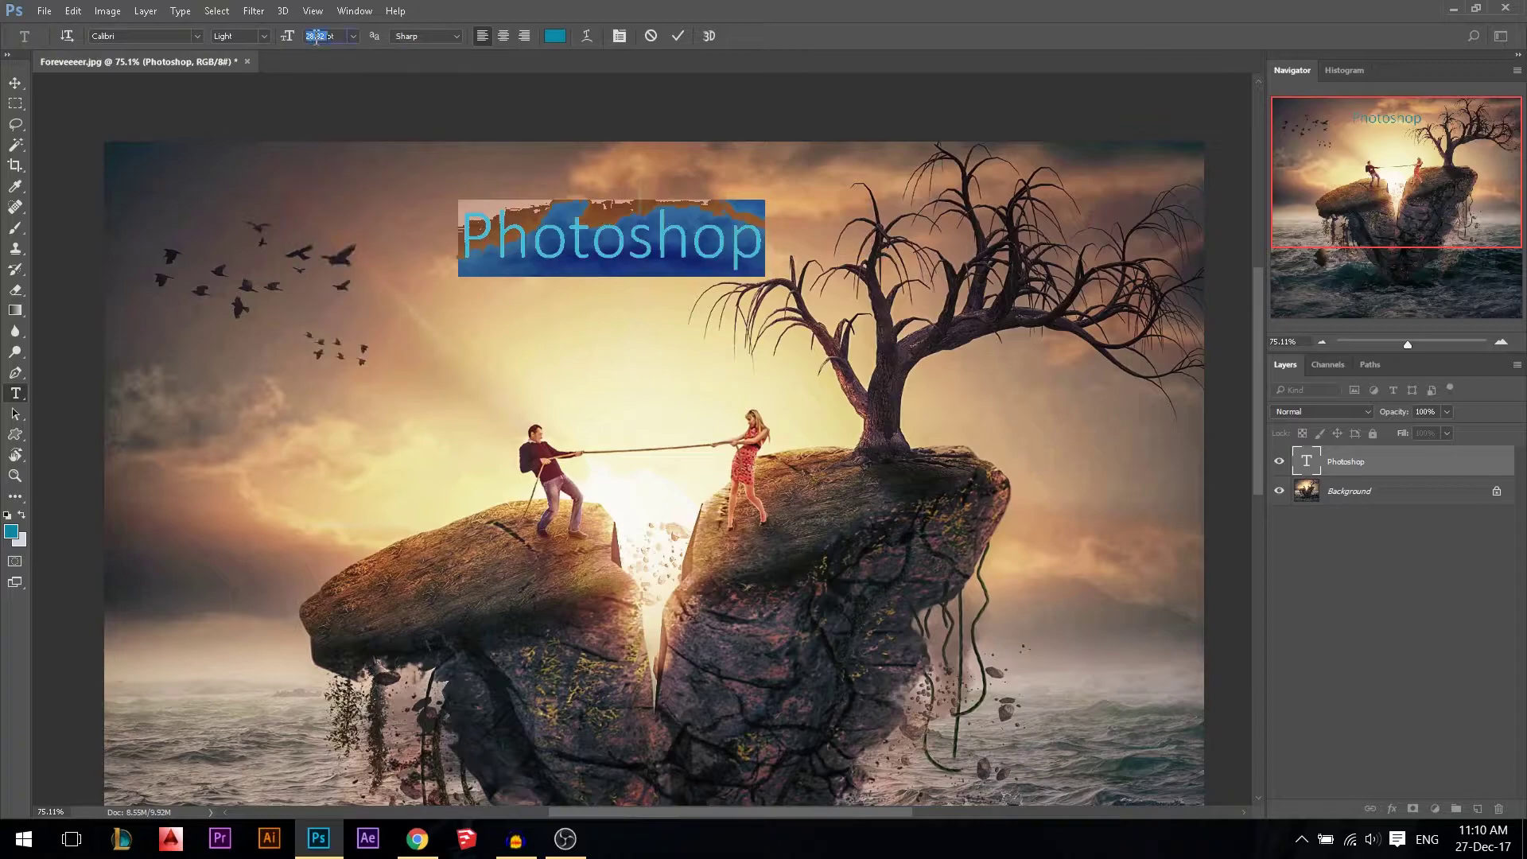
text(30)
key(Return)
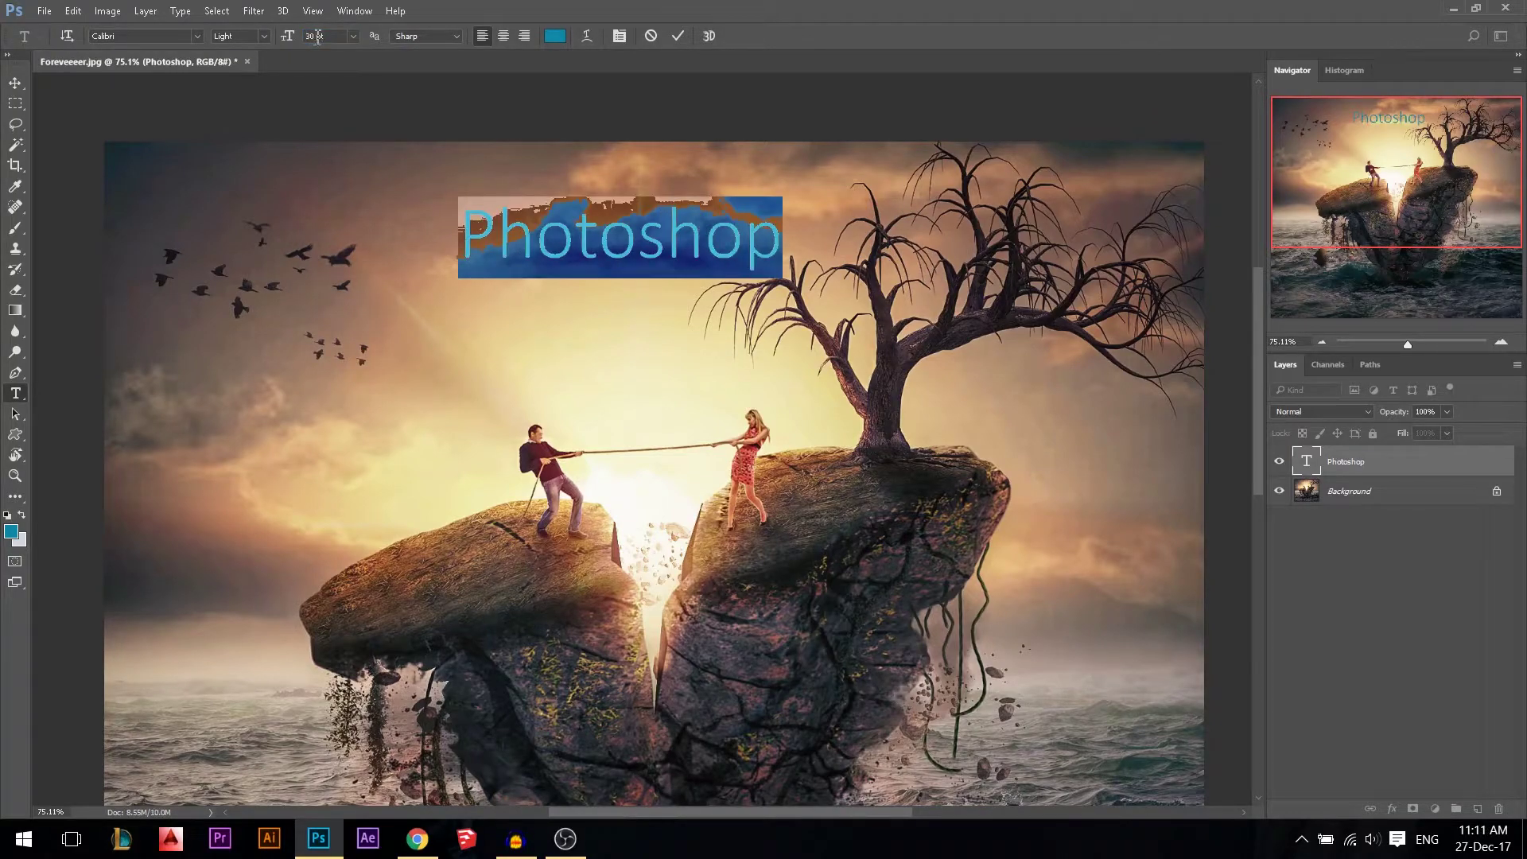
Try the Crisp and Strong anti-aliasing methods on the selected "Photoshop" text.
click(414, 39)
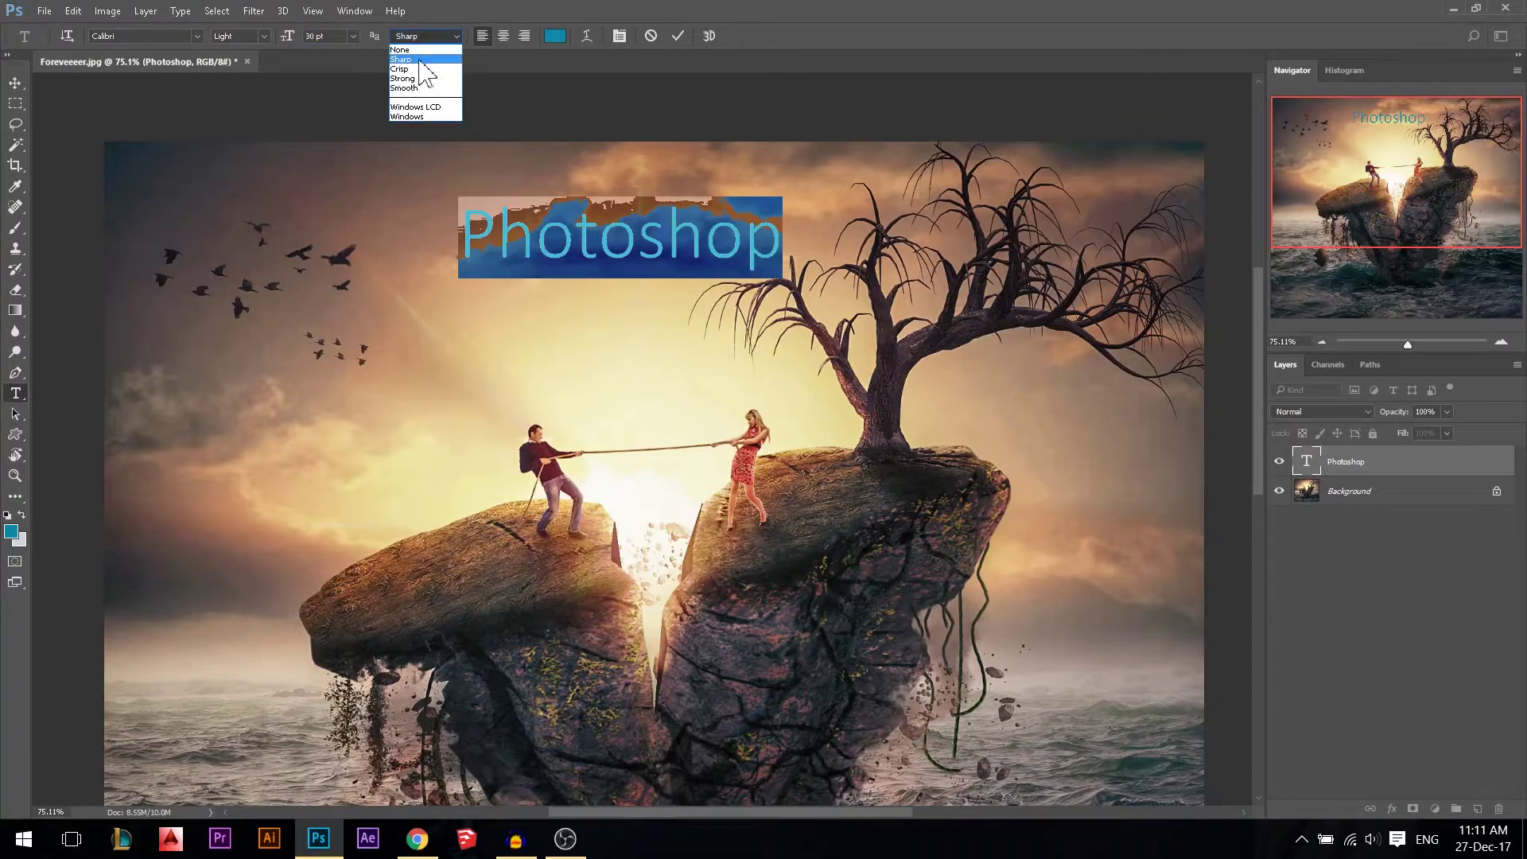
click(419, 68)
click(417, 37)
click(430, 78)
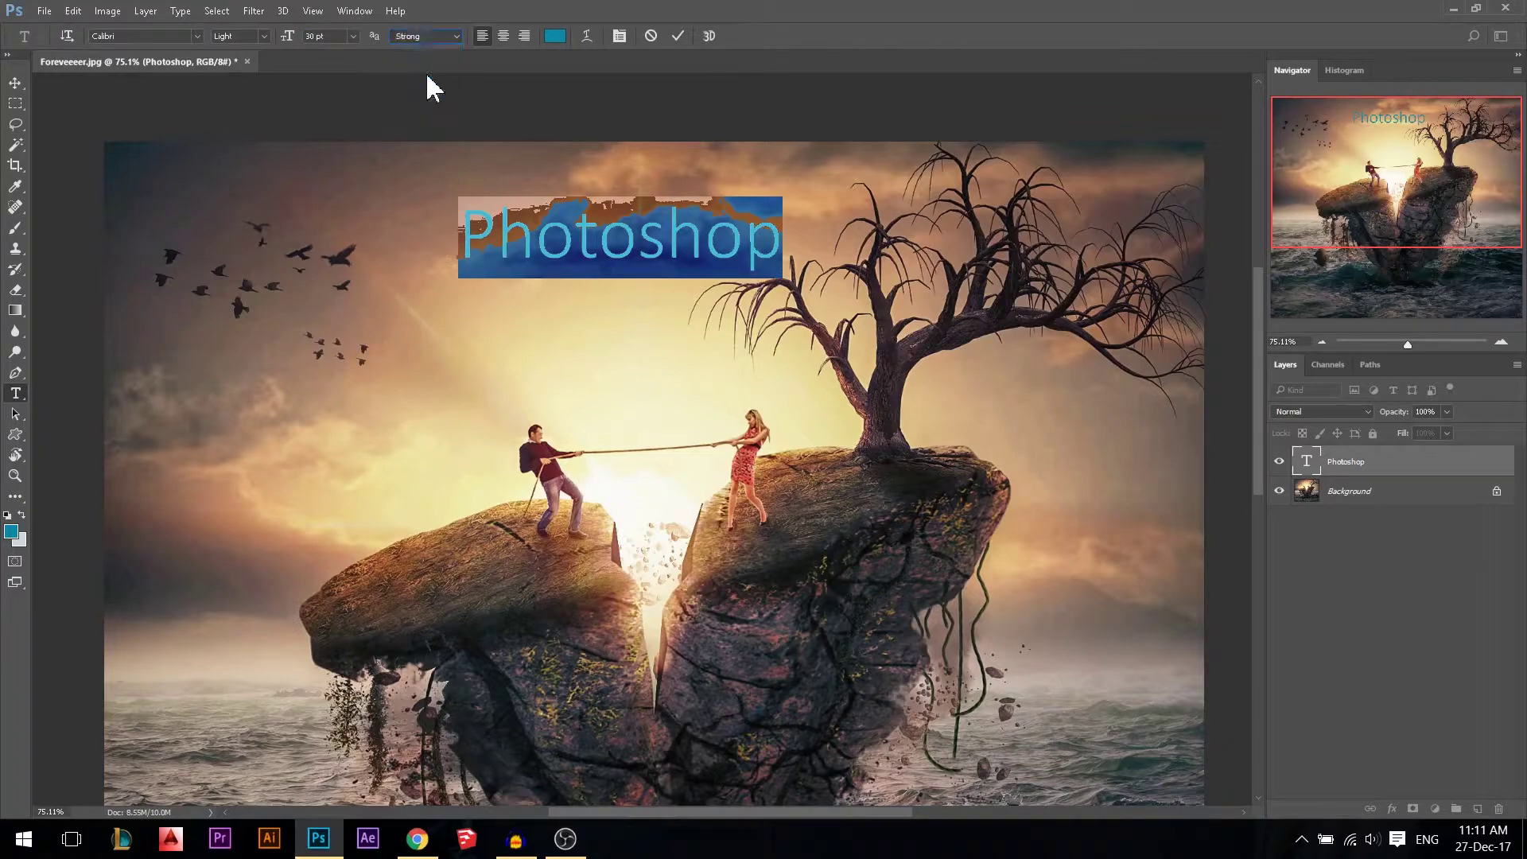
click(677, 36)
Select the whole word "Photoshop" again and set its anti-aliasing method to Smooth.
scroll(574, 239, up, 8)
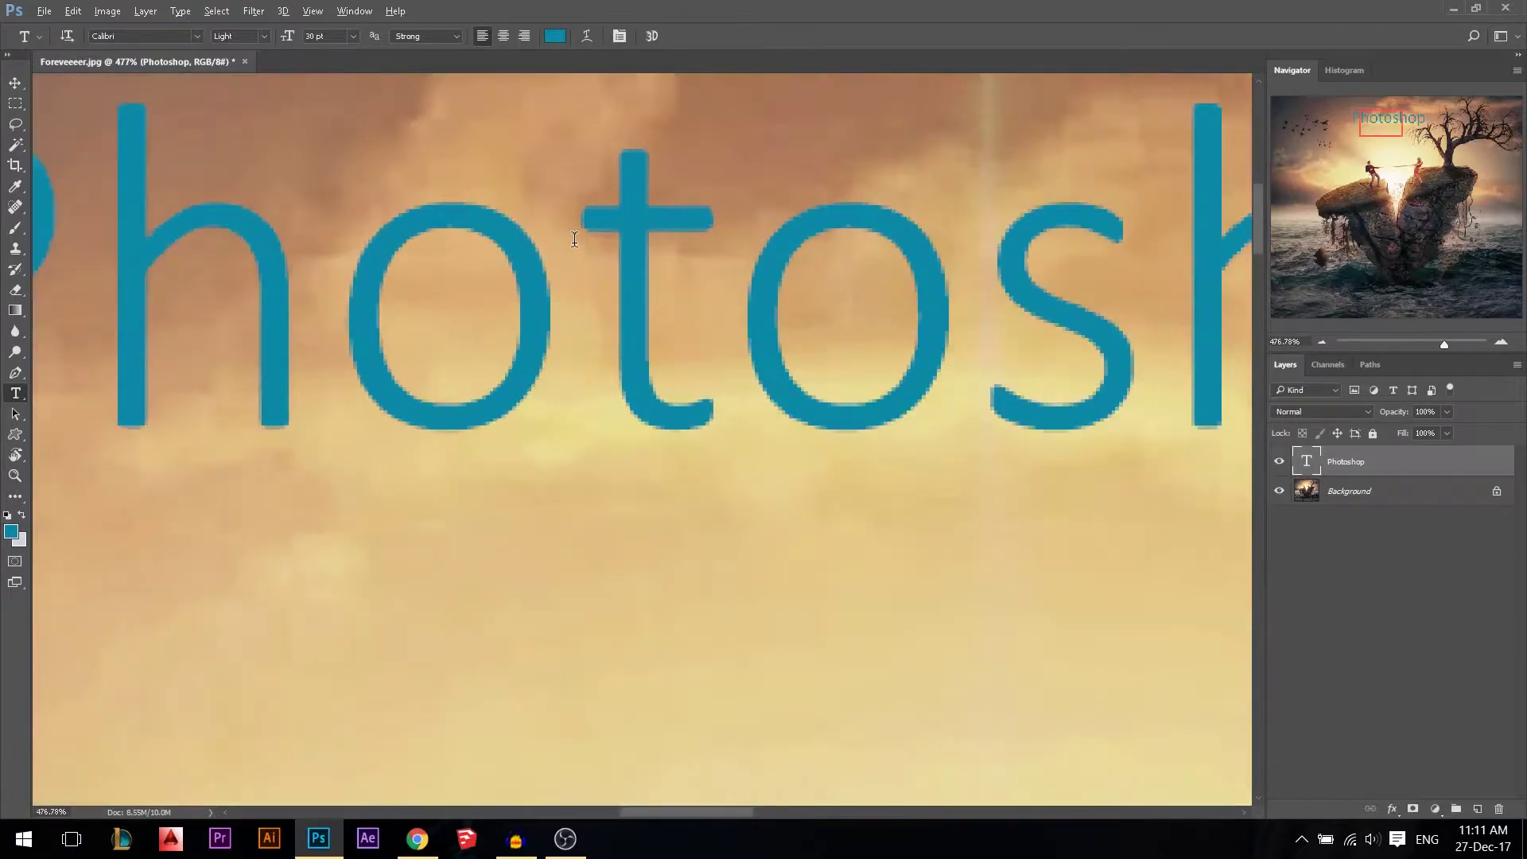
click(520, 235)
key(ctrl+a)
click(429, 36)
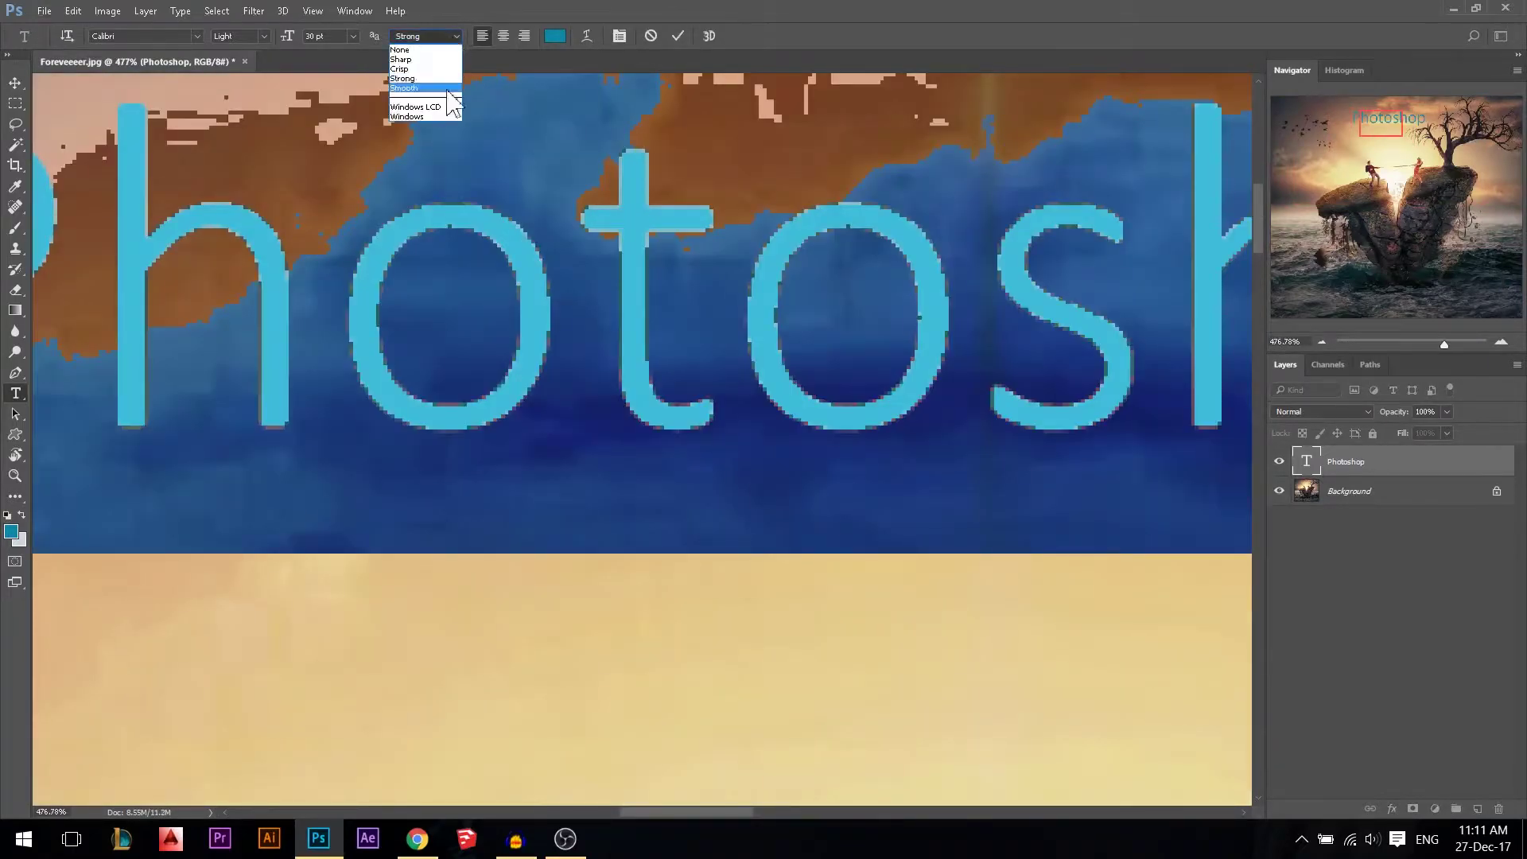
click(424, 89)
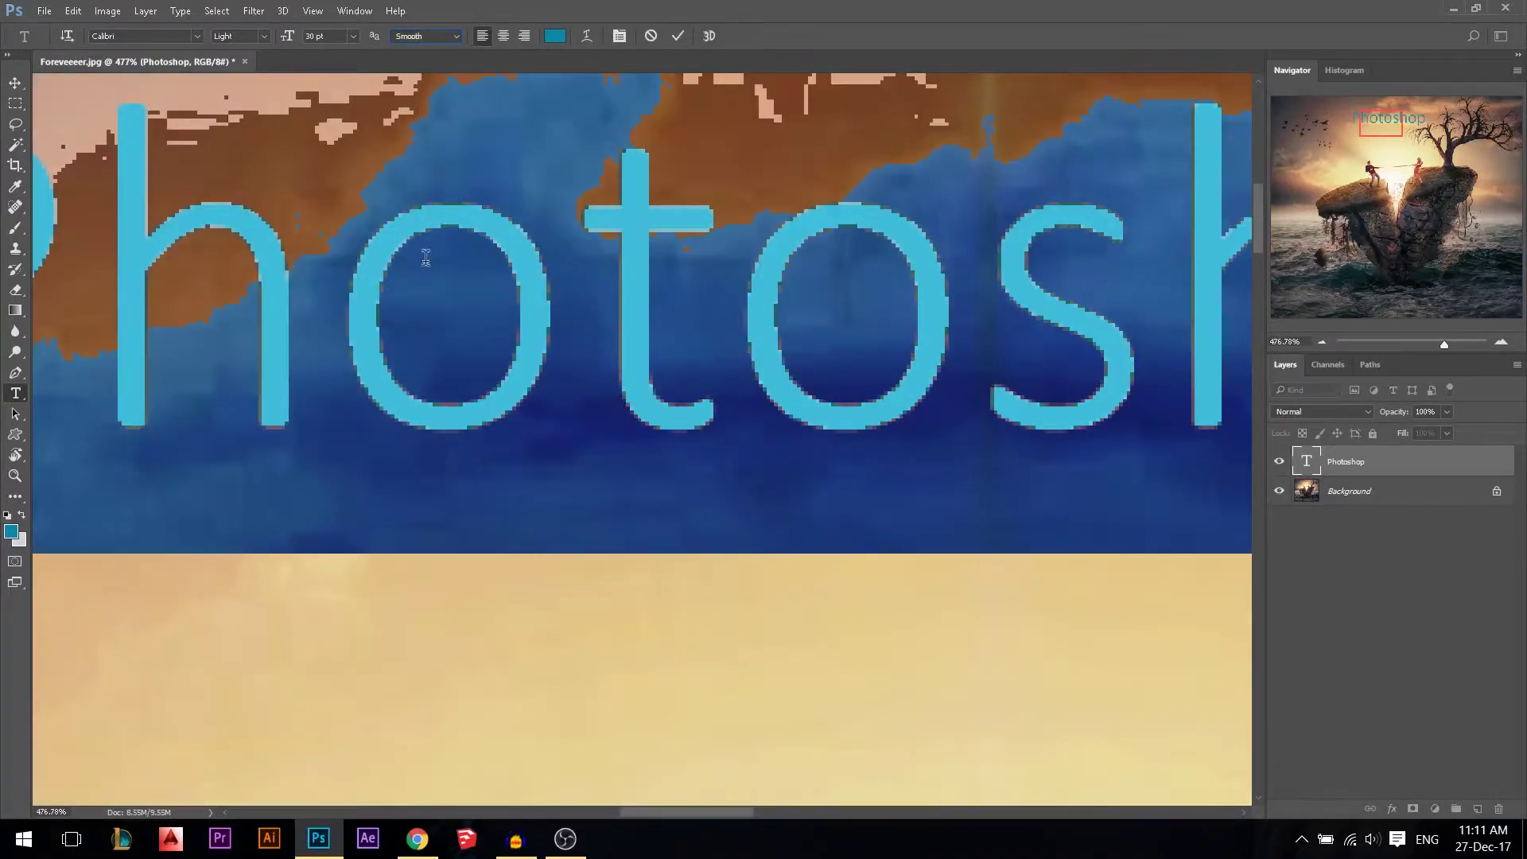
click(678, 38)
scroll(726, 433, down, 10)
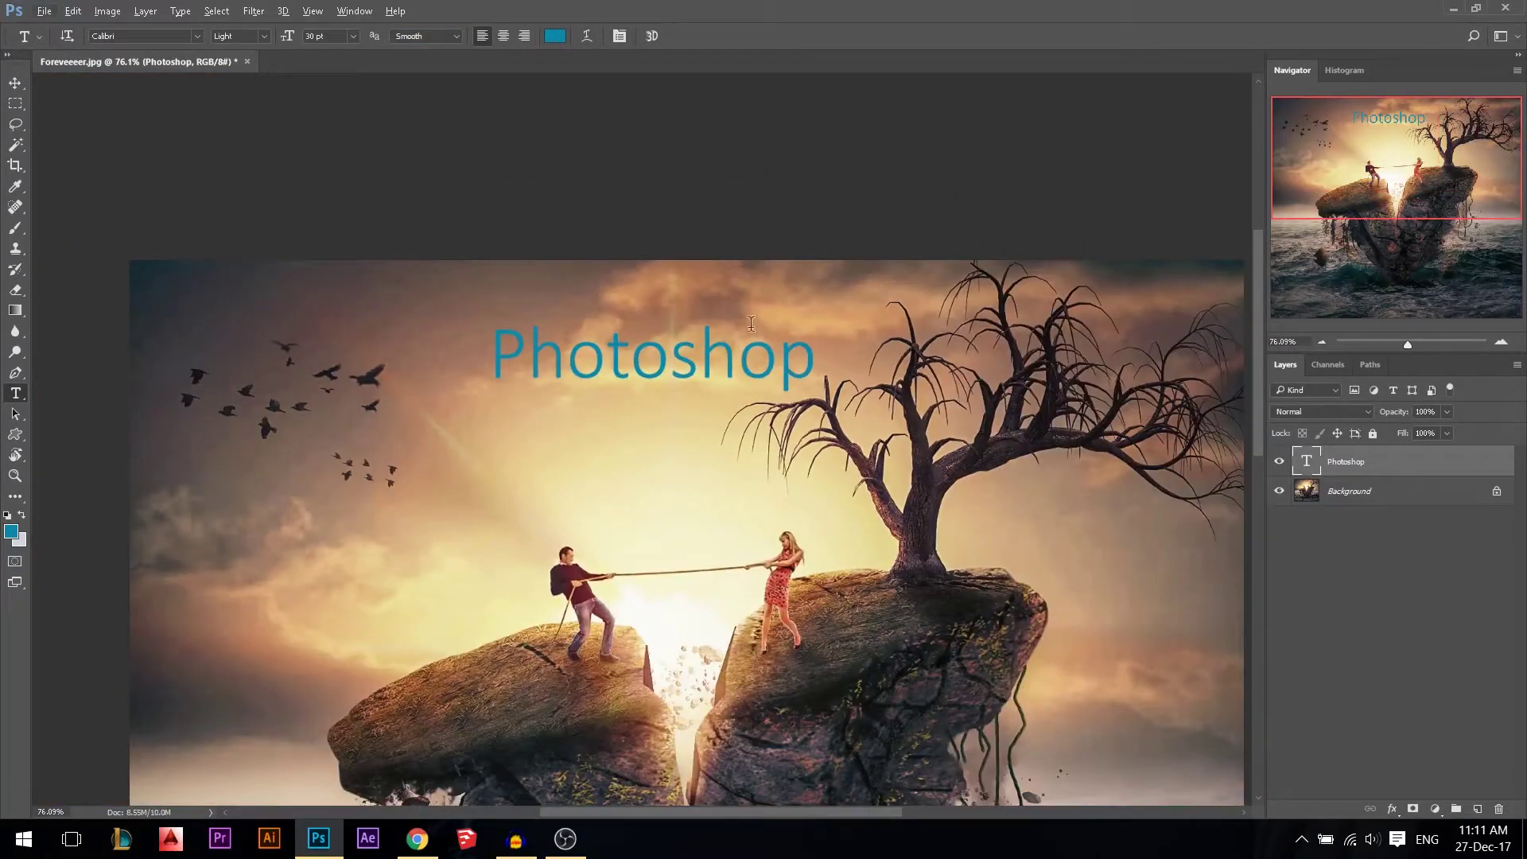
Insert the word "Adobe" on its own line above "Photoshop" in the same text layer.
click(814, 348)
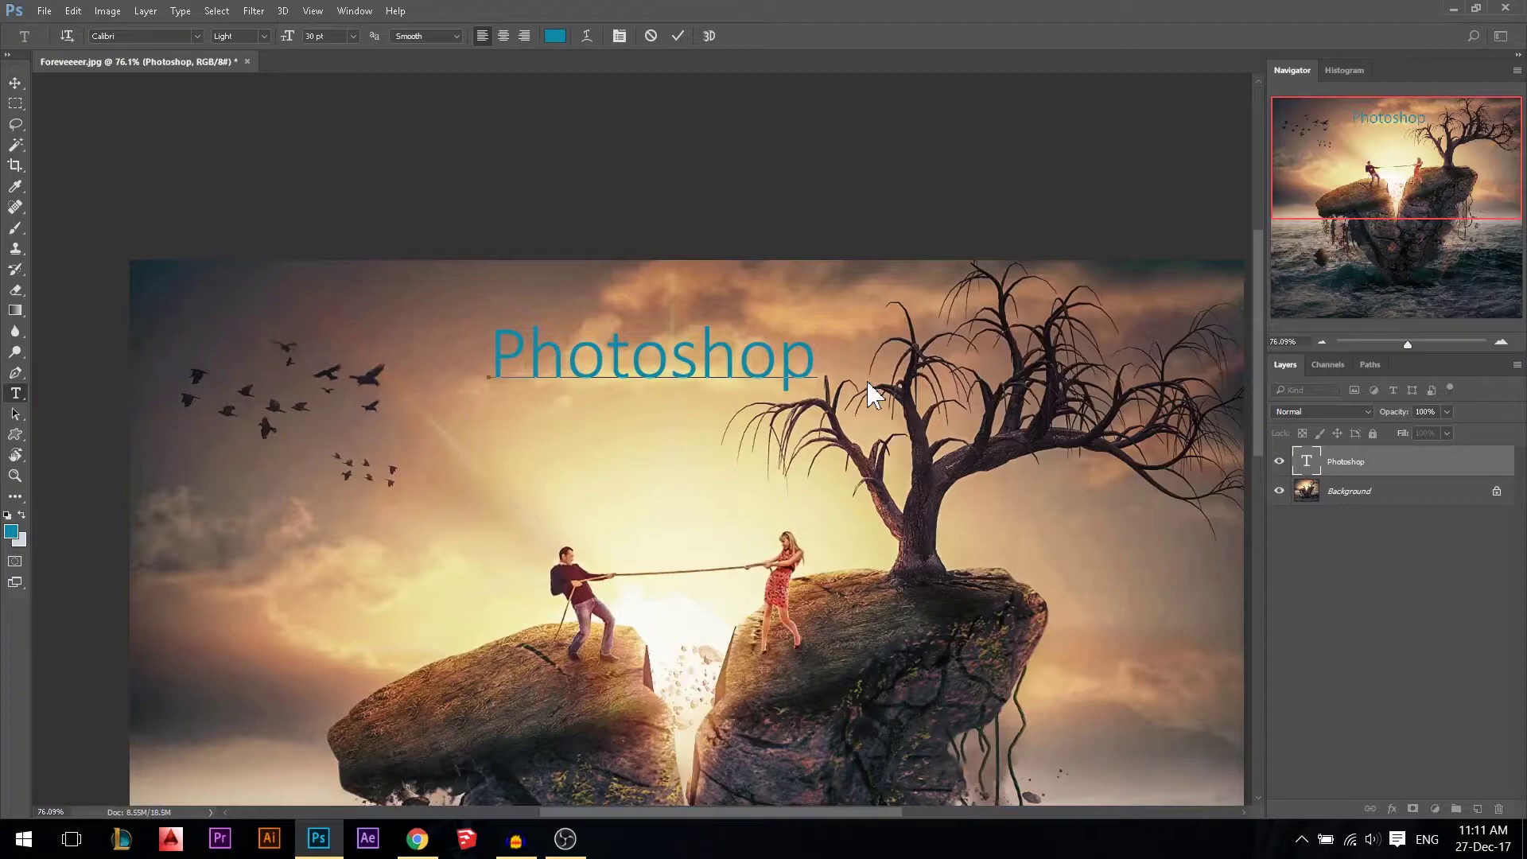
key(ctrl+alt+shift+Down)
key(ctrl+alt+shift+Down)
key(ctrl+alt+shift+Down)
key(ctrl+alt+shift+Down)
key(ctrl+alt+shift+Down)
key(ctrl+alt+shift+Down)
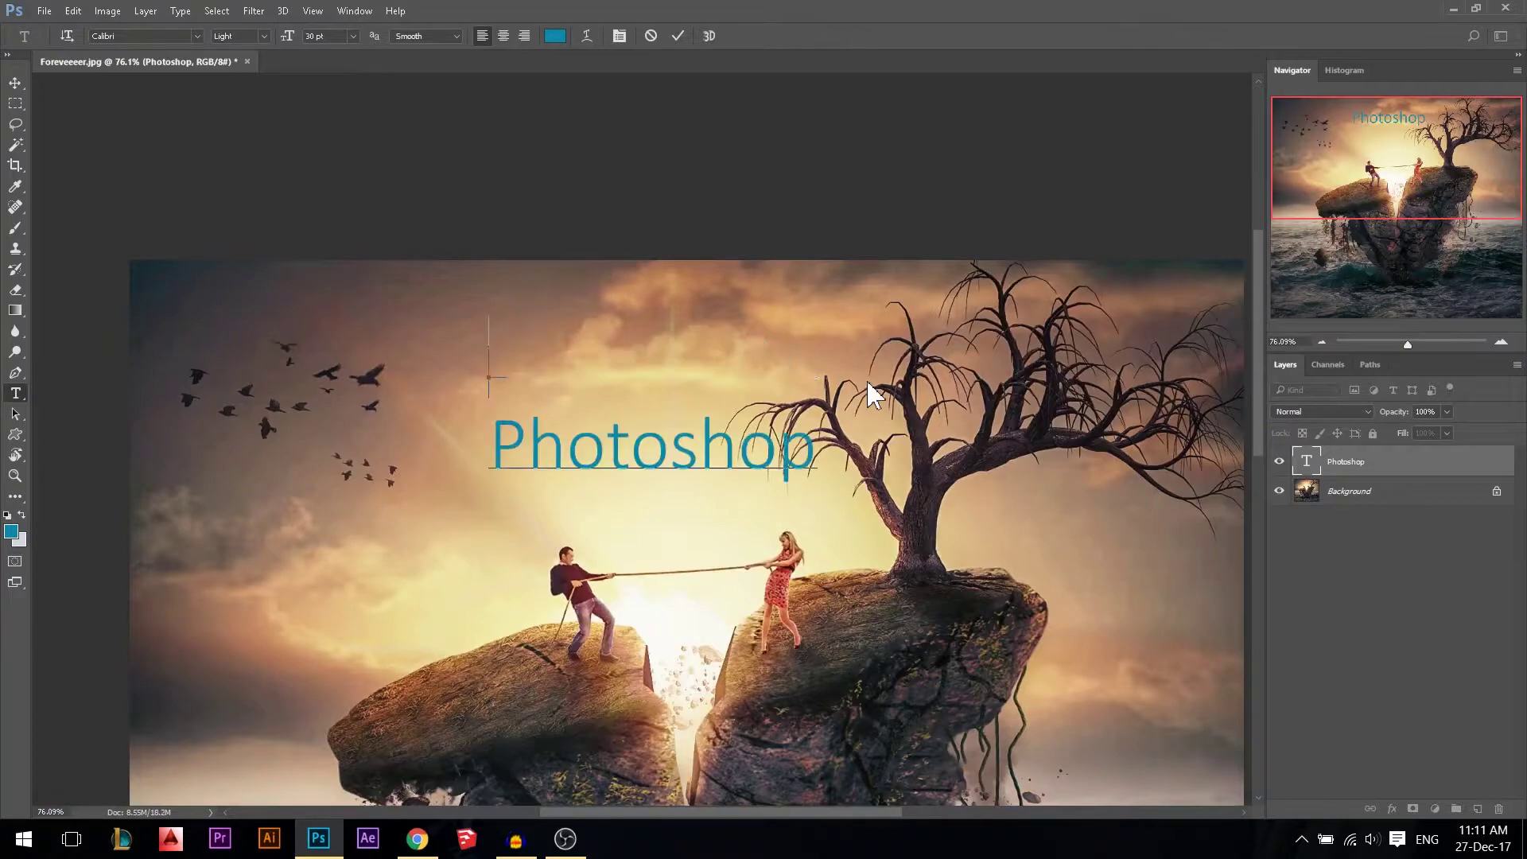
text(Adobe)
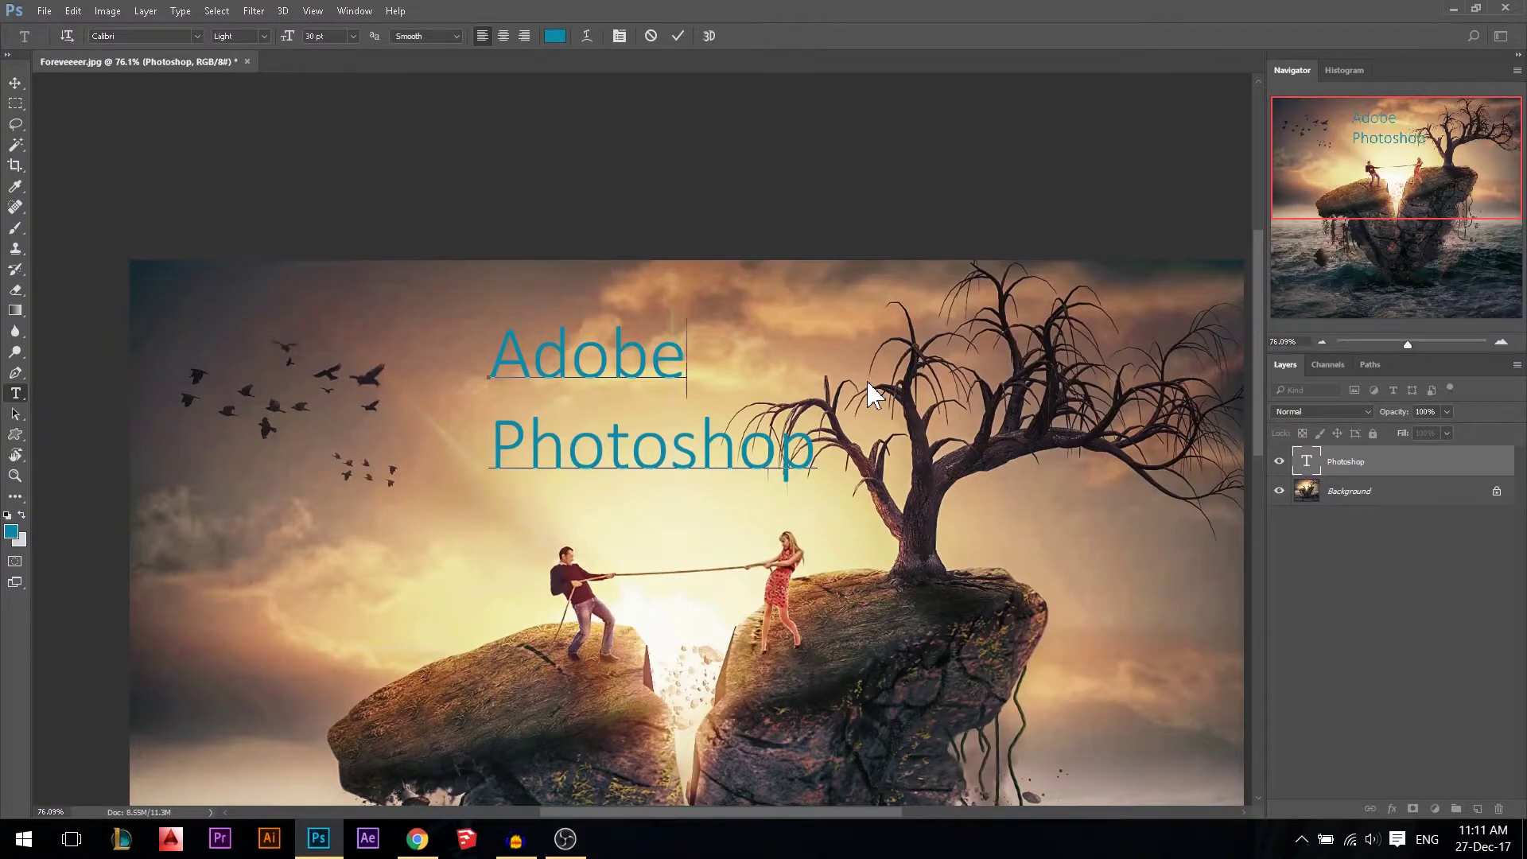
key(Return)
key(Delete)
click(868, 392)
click(797, 389)
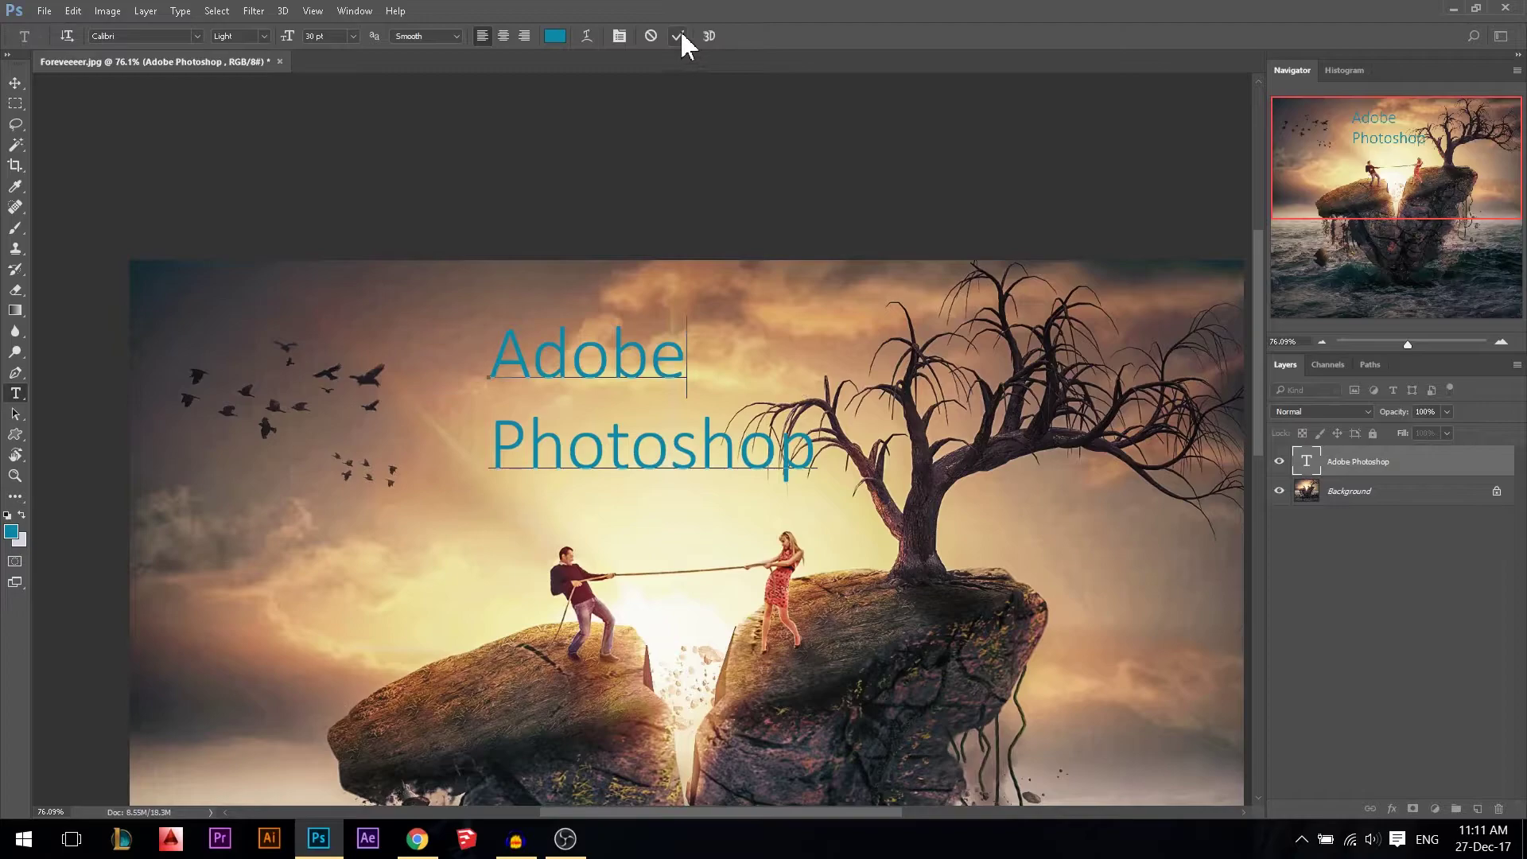
click(650, 35)
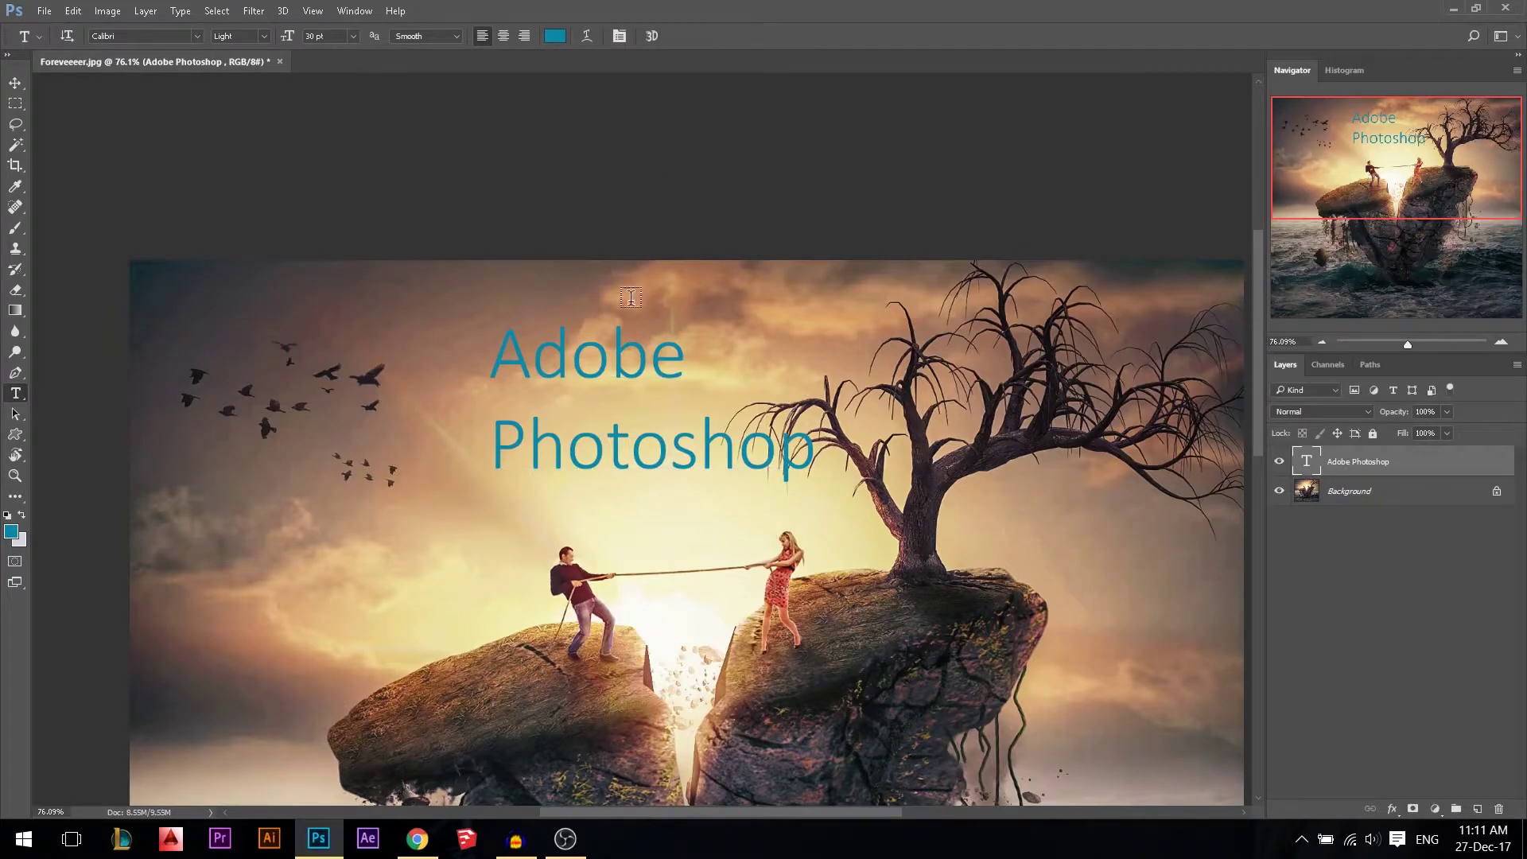
Select both text lines, try center and right alignment, and return them to left alignment.
click(593, 364)
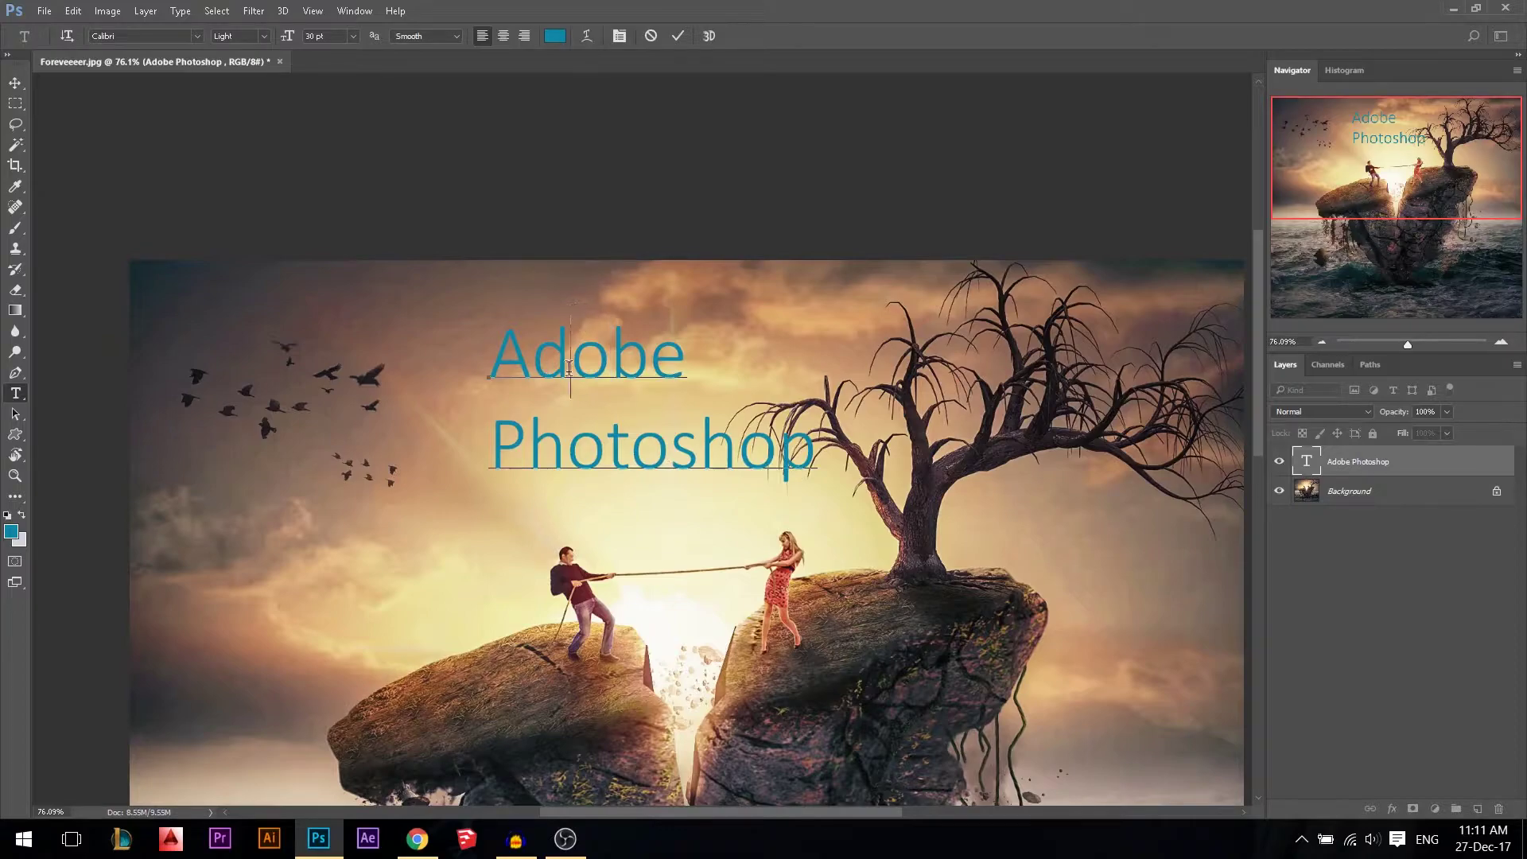
key(ctrl+a)
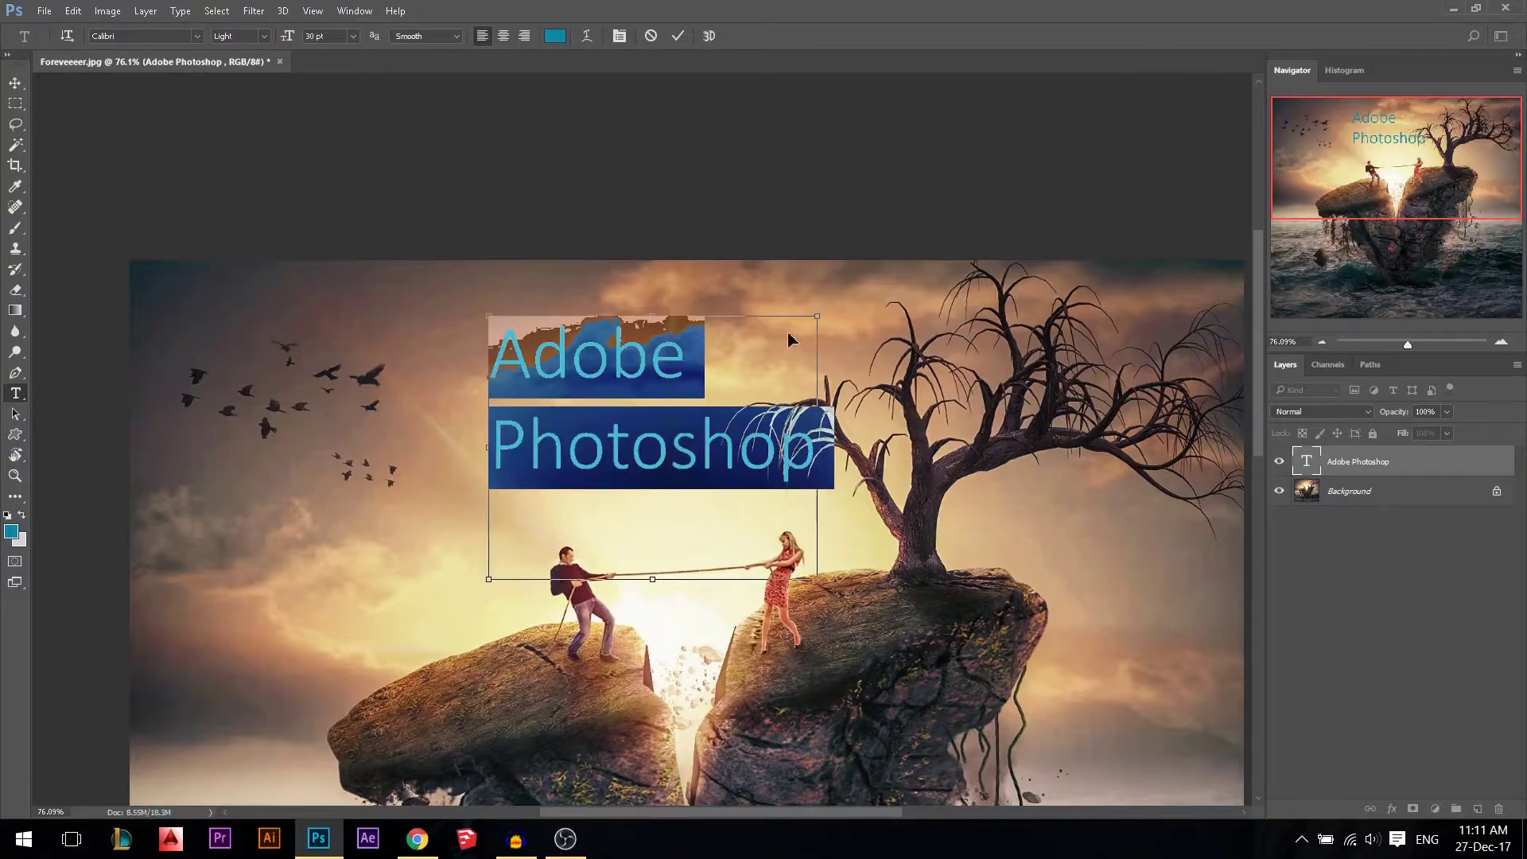
click(498, 40)
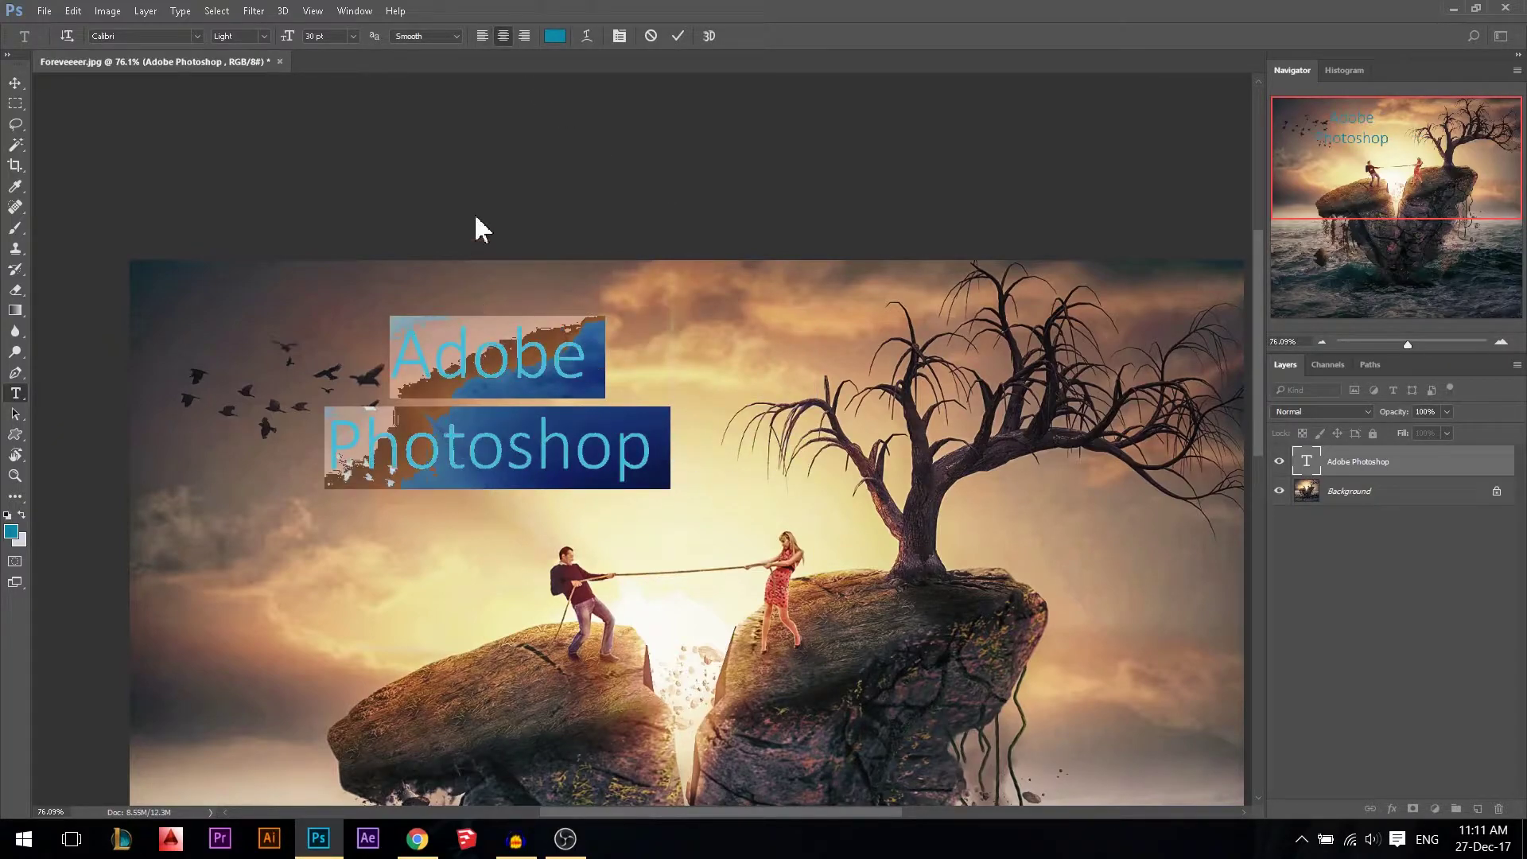
click(524, 36)
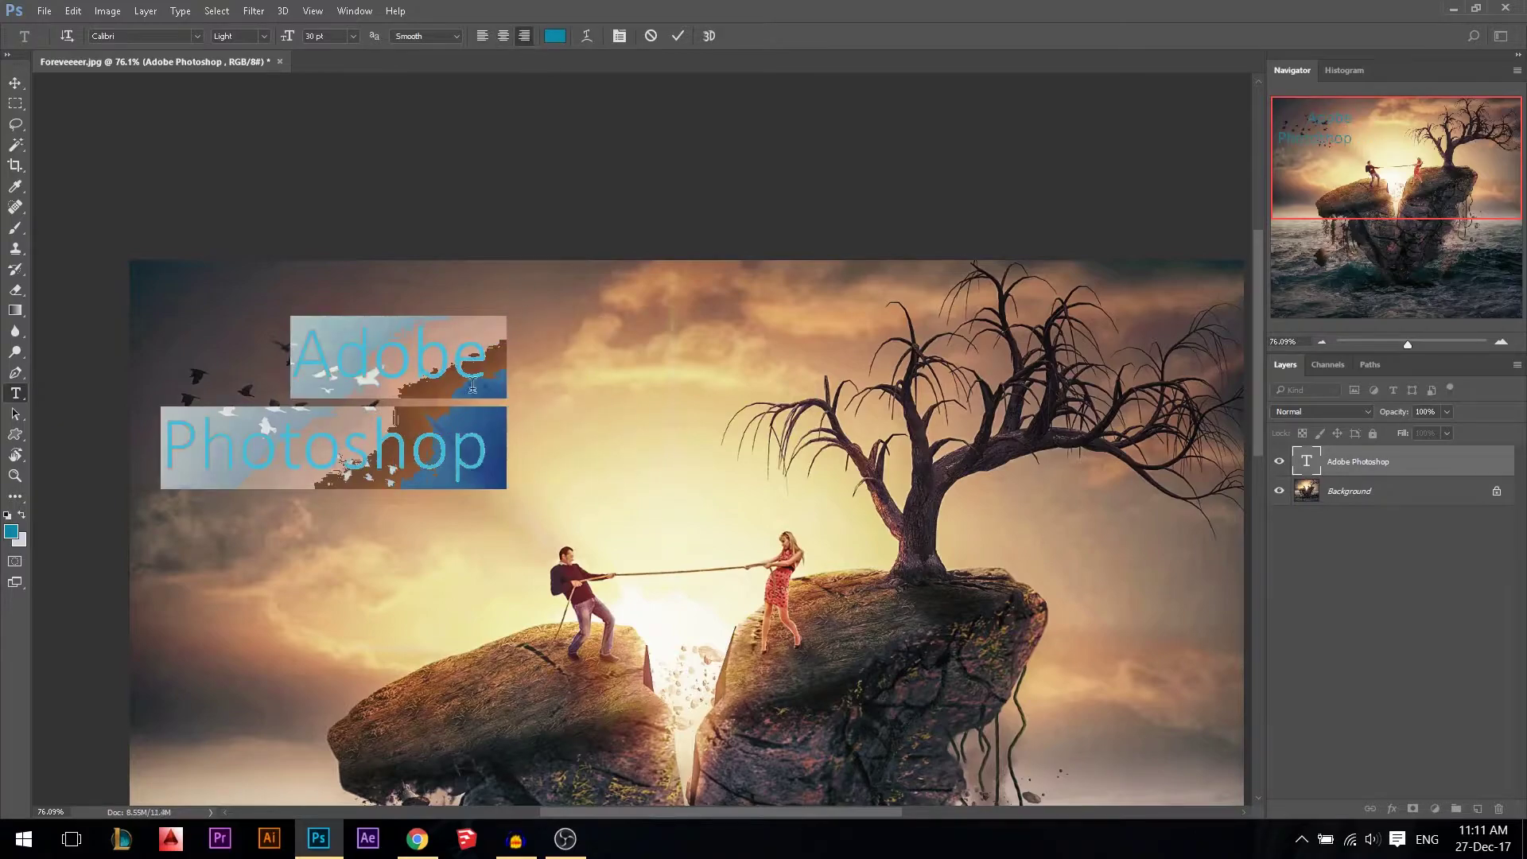
click(483, 37)
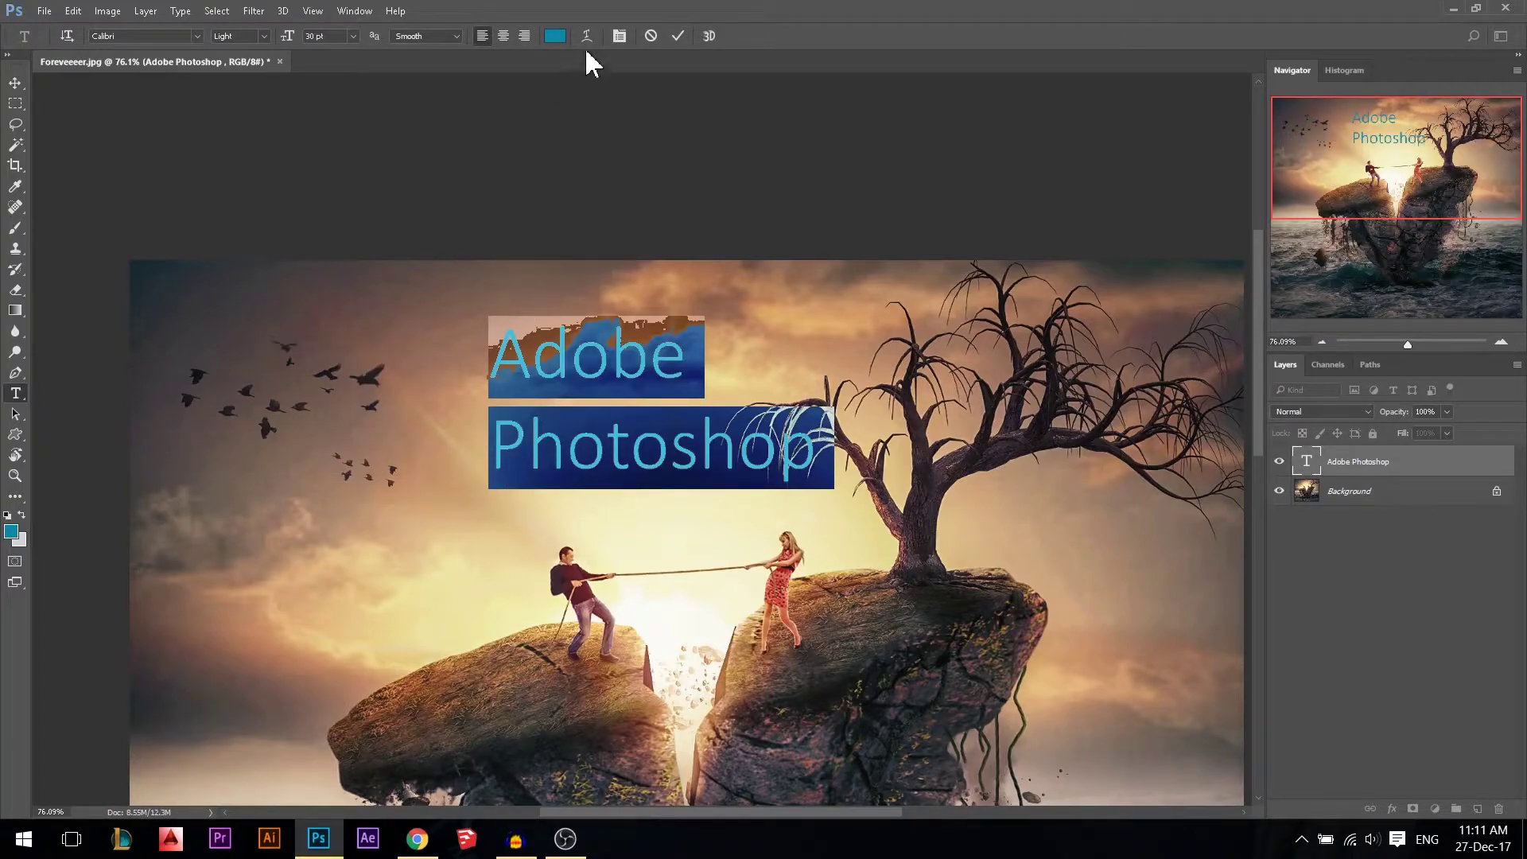
click(677, 35)
Recolor only the word "Adobe" dark red.
click(592, 342)
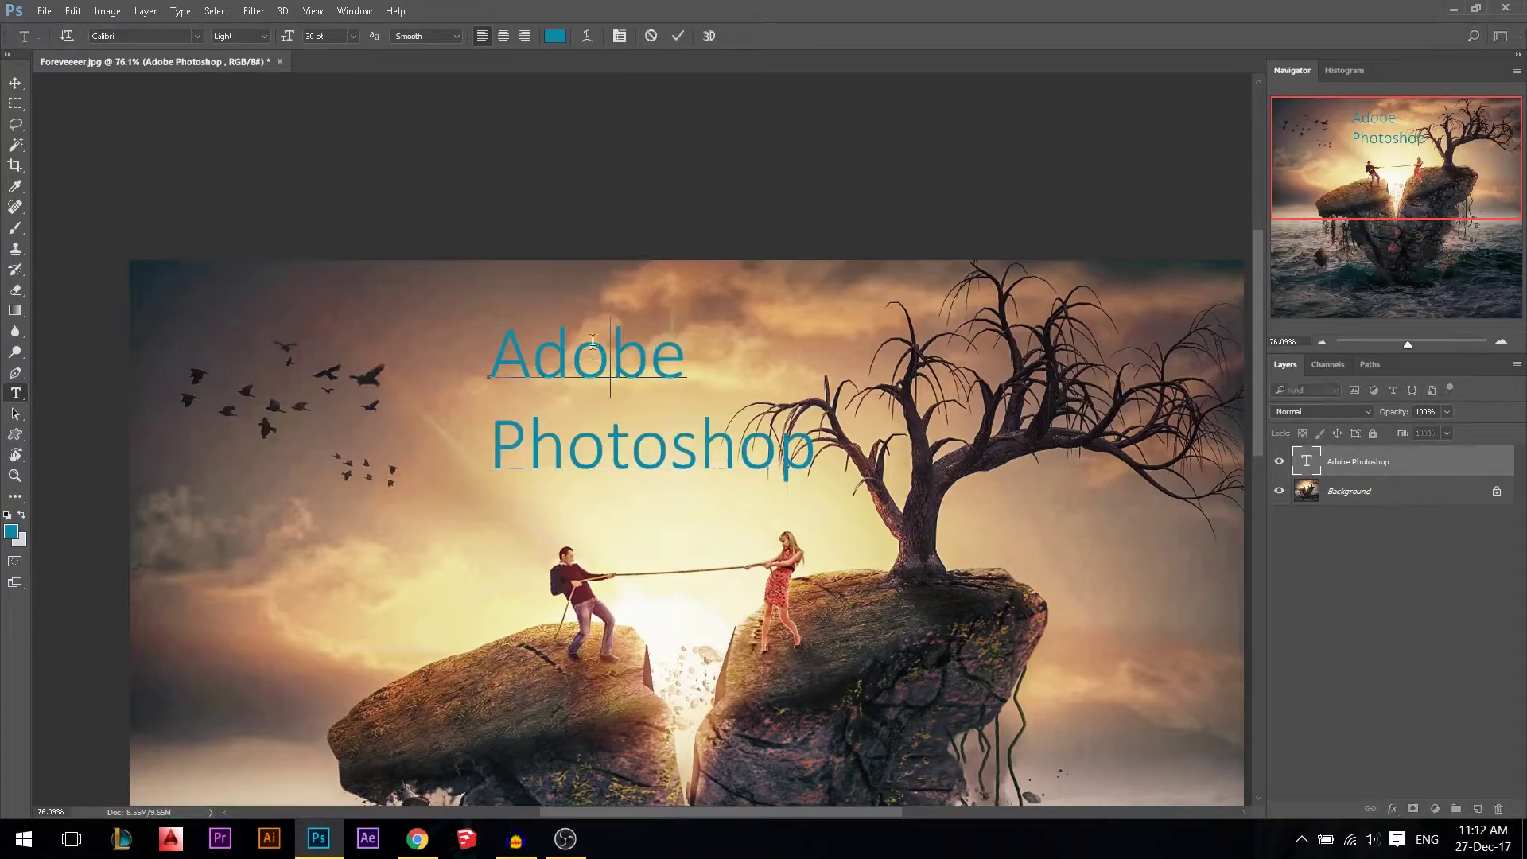
drag(638, 364, 499, 351)
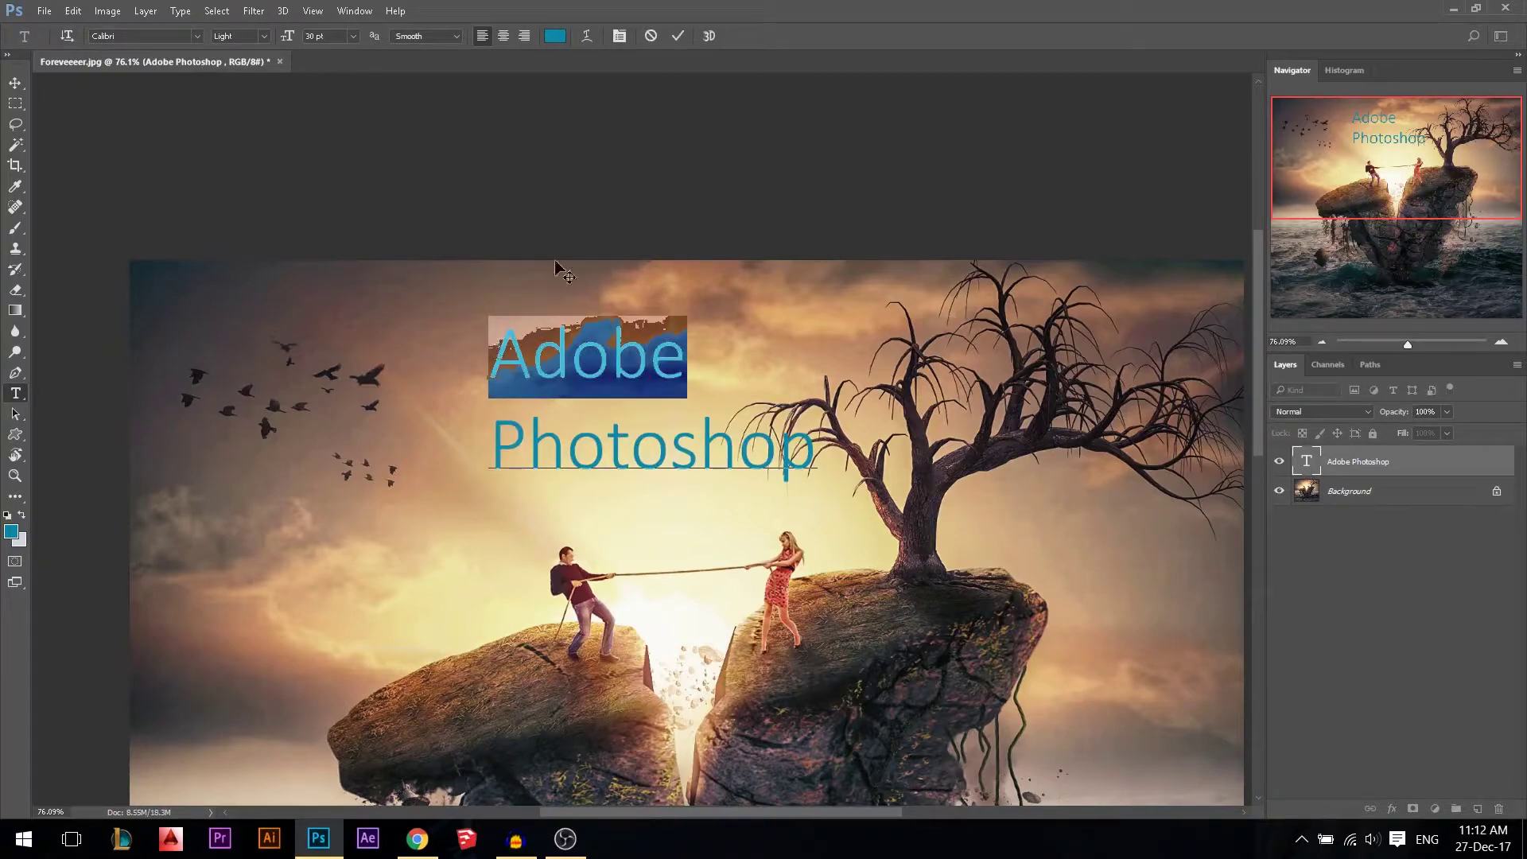
click(555, 36)
drag(779, 273, 779, 226)
drag(743, 296, 729, 325)
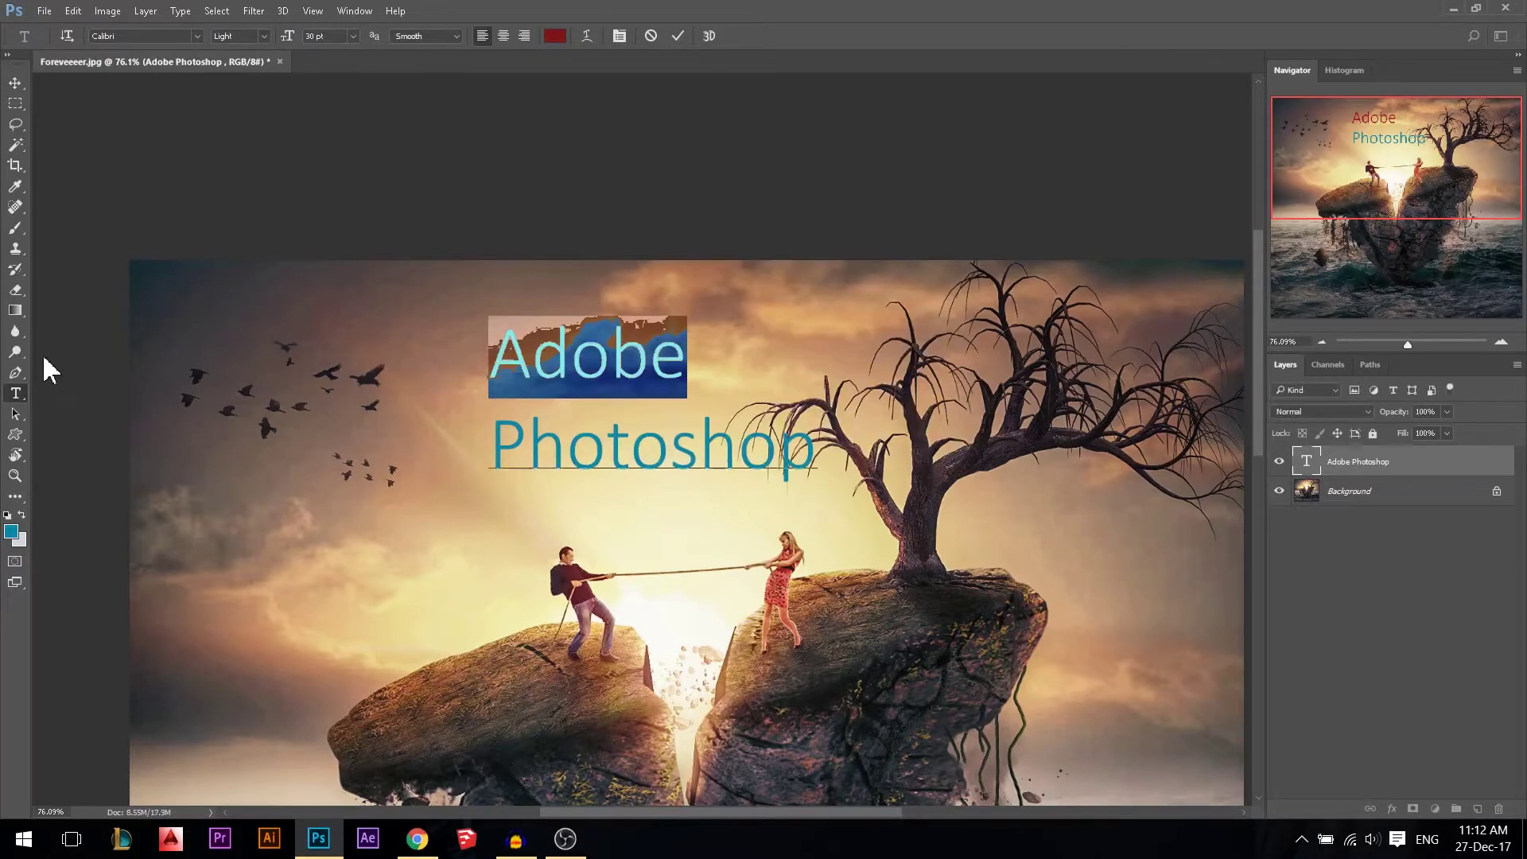
click(678, 36)
Select both text lines and try a horizontal Flag text warp with a bend of +28%.
click(571, 377)
drag(490, 360, 818, 477)
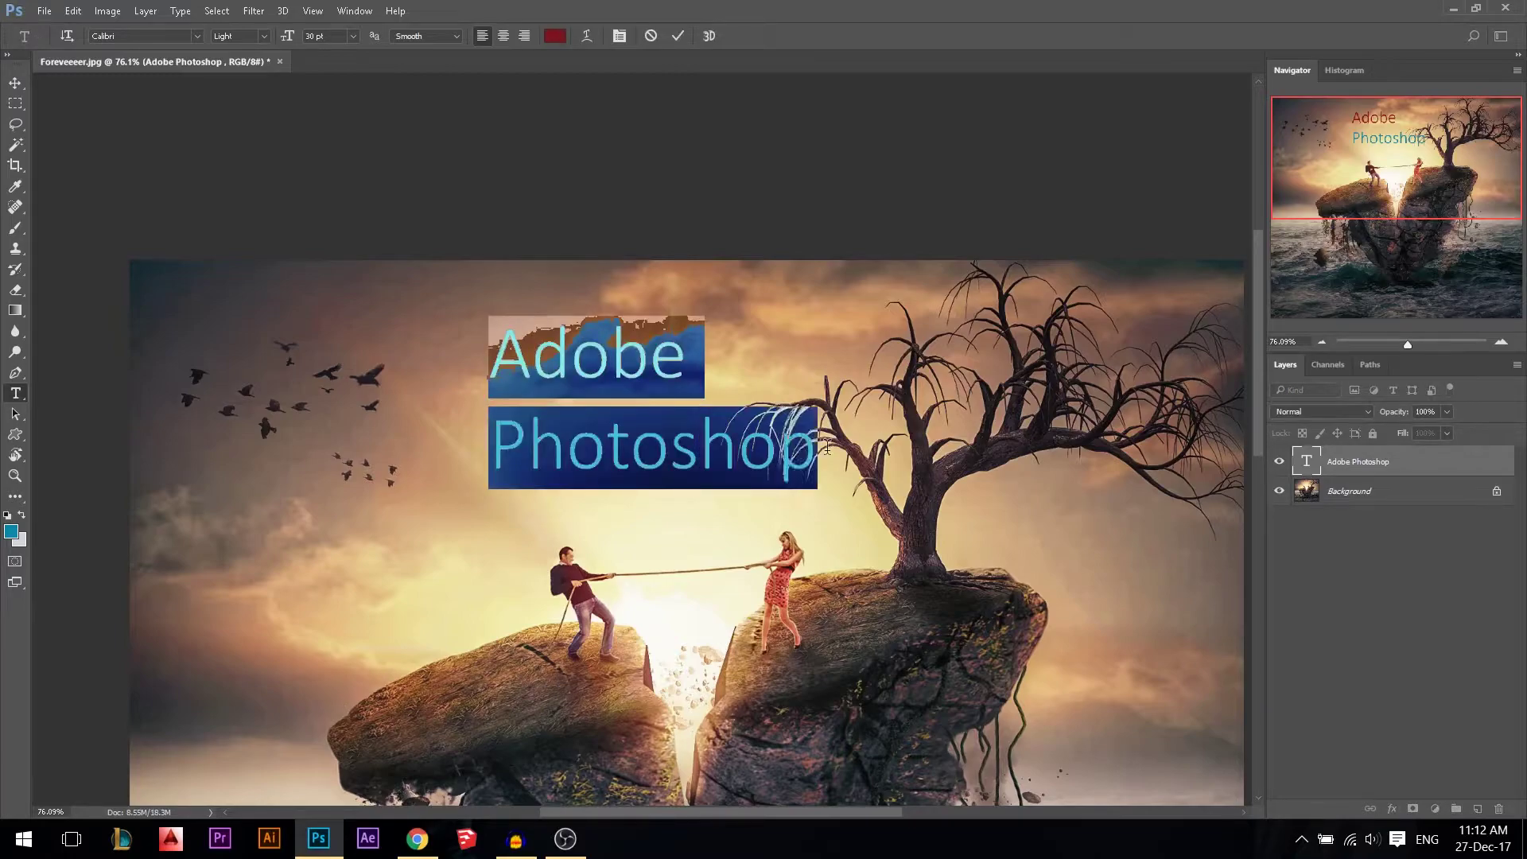
click(586, 35)
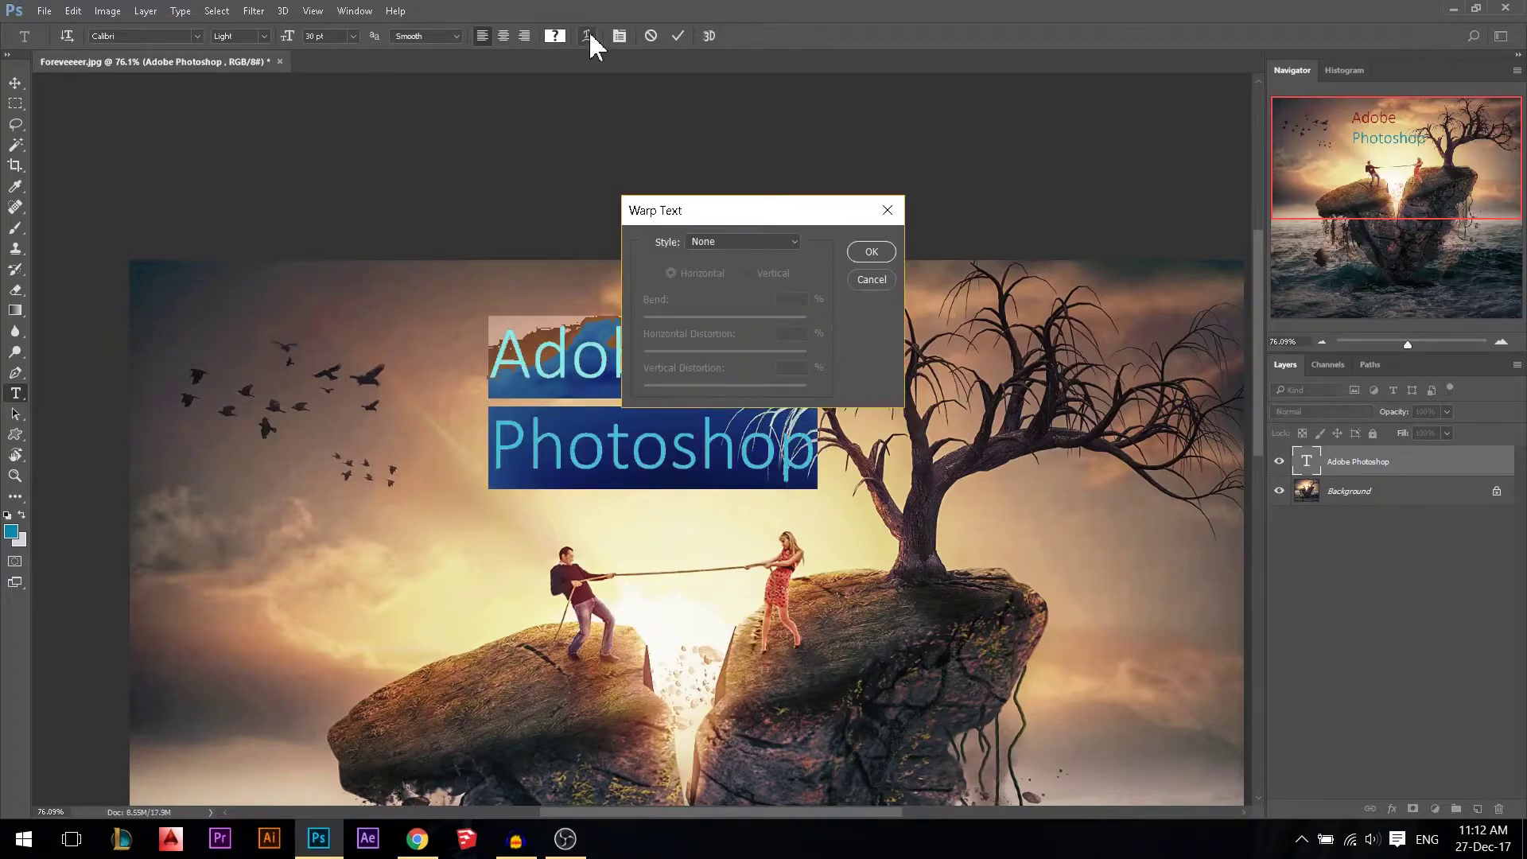
drag(795, 212, 1232, 91)
click(1199, 106)
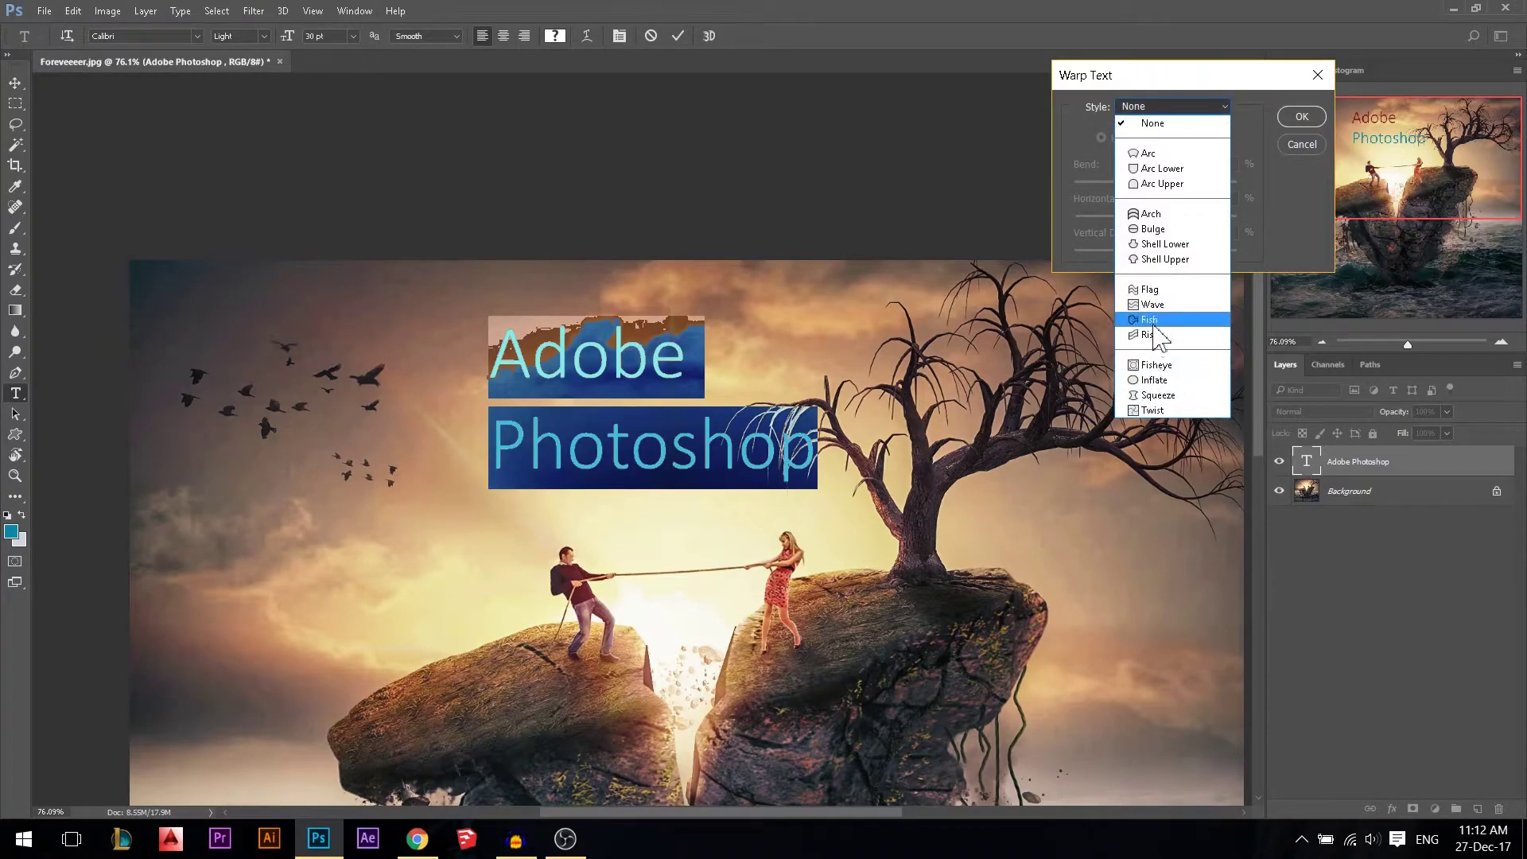
click(1172, 286)
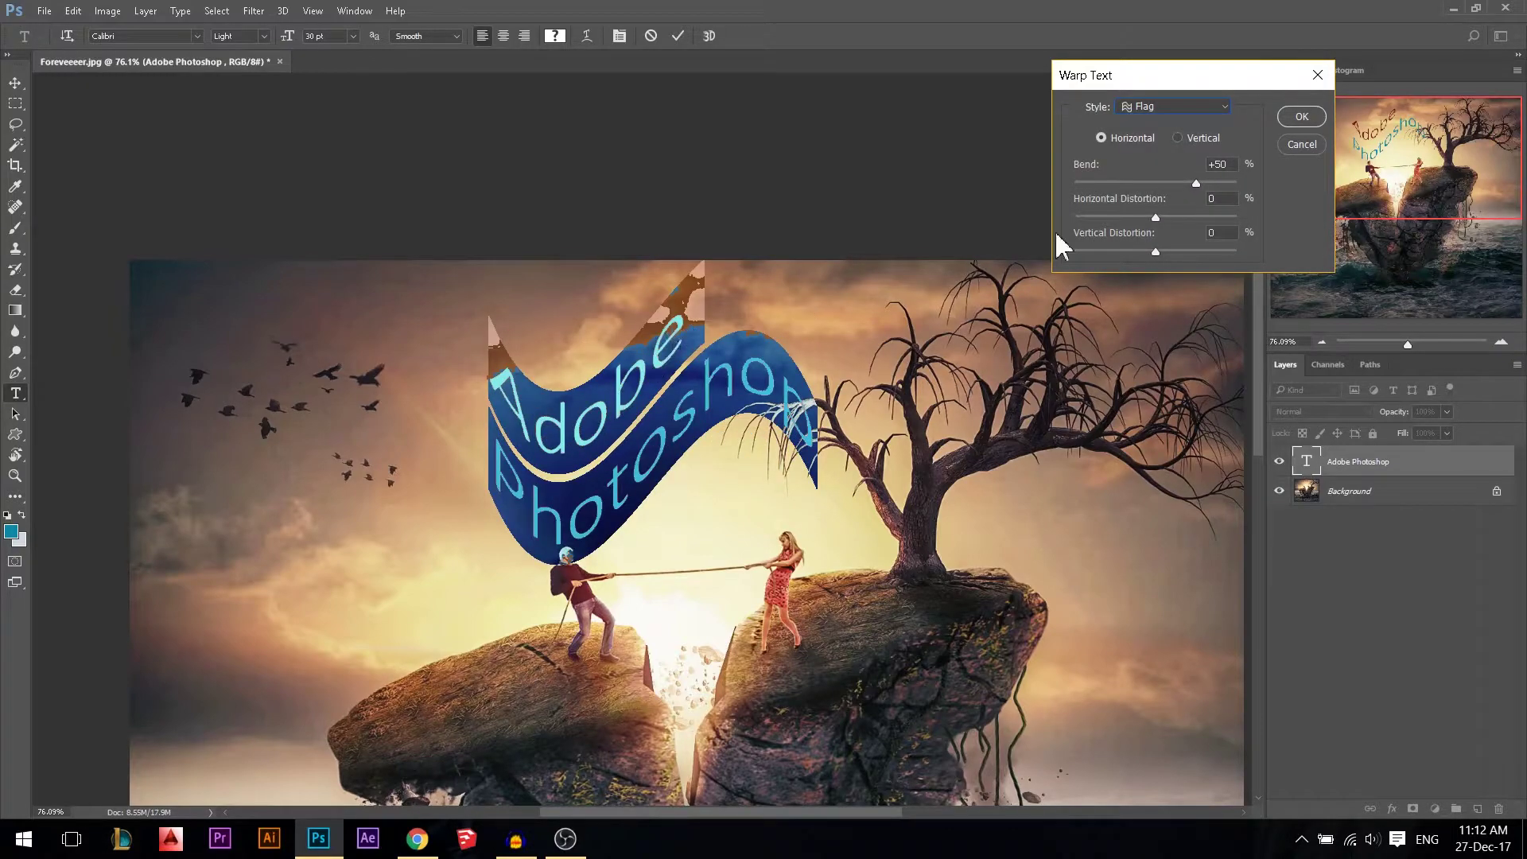
drag(1188, 184, 1151, 215)
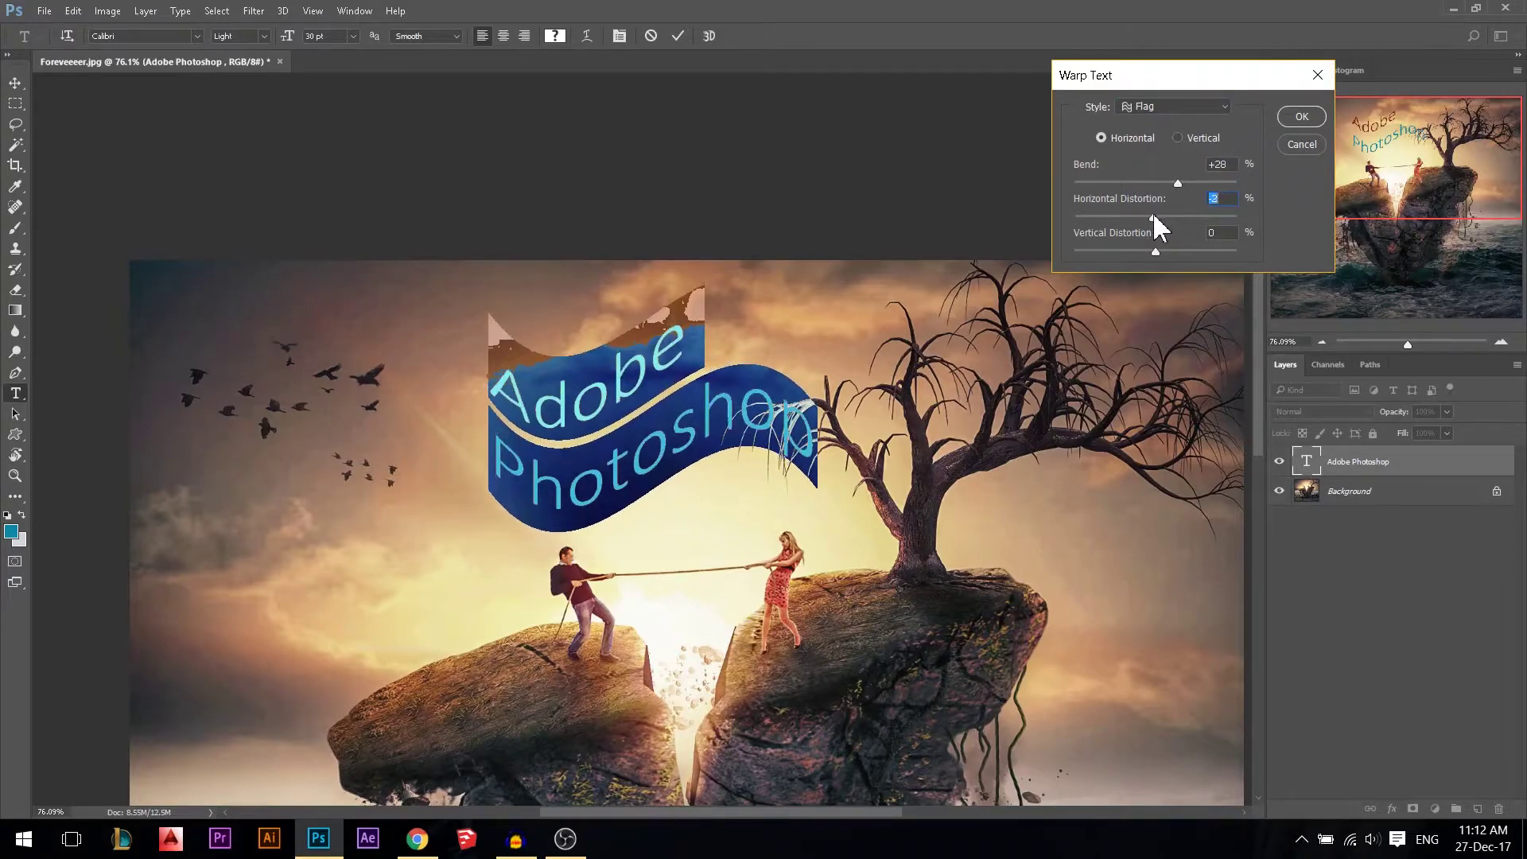
Warp the text with the Arc Lower style at +100% bend, +30% horizontal distortion and -14% vertical distortion.
click(1169, 106)
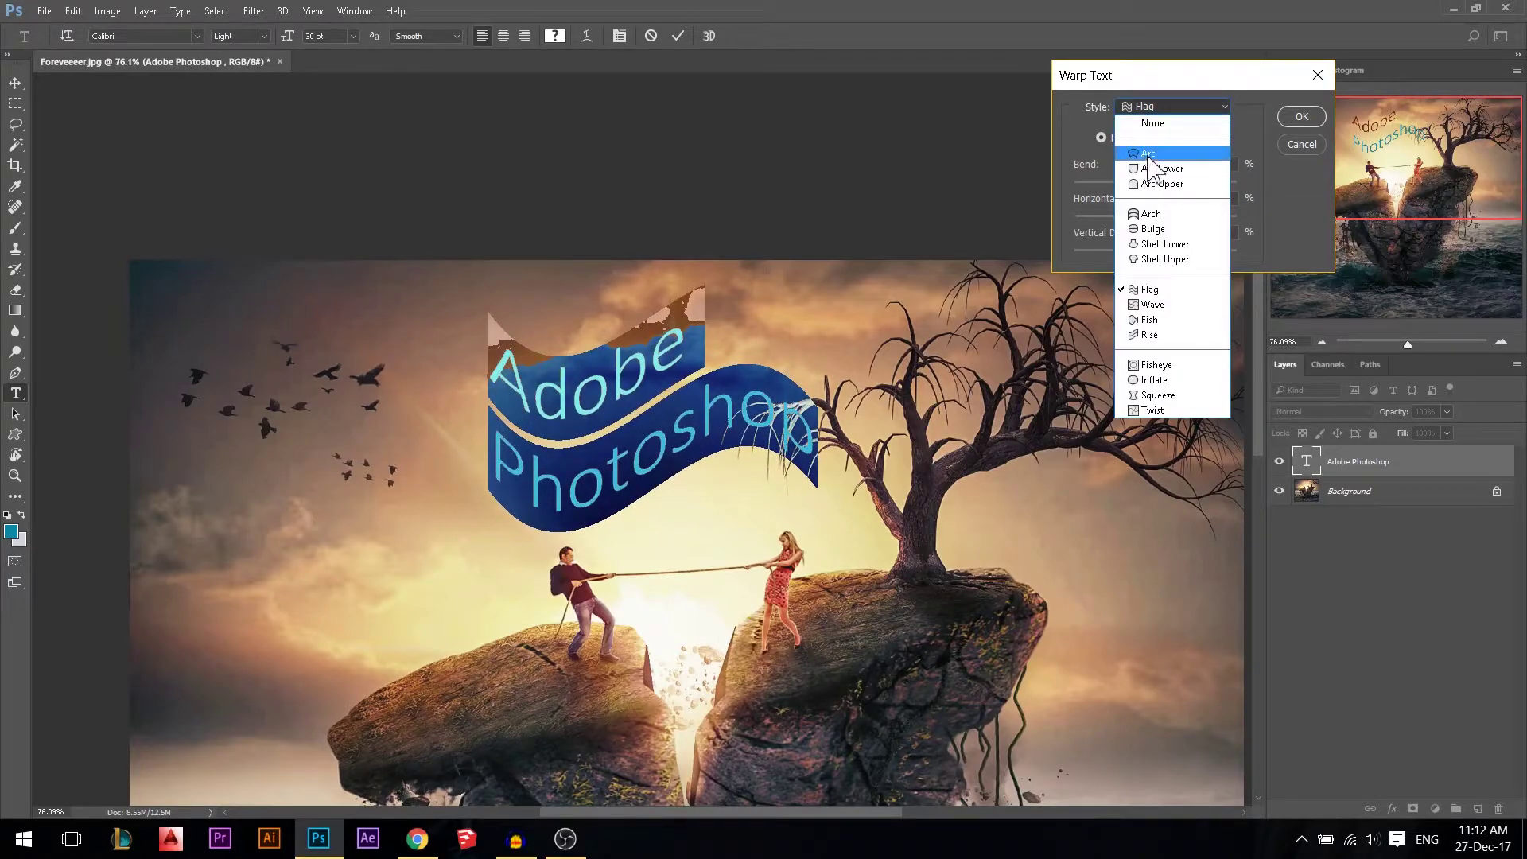
click(1153, 169)
drag(1176, 183, 1275, 186)
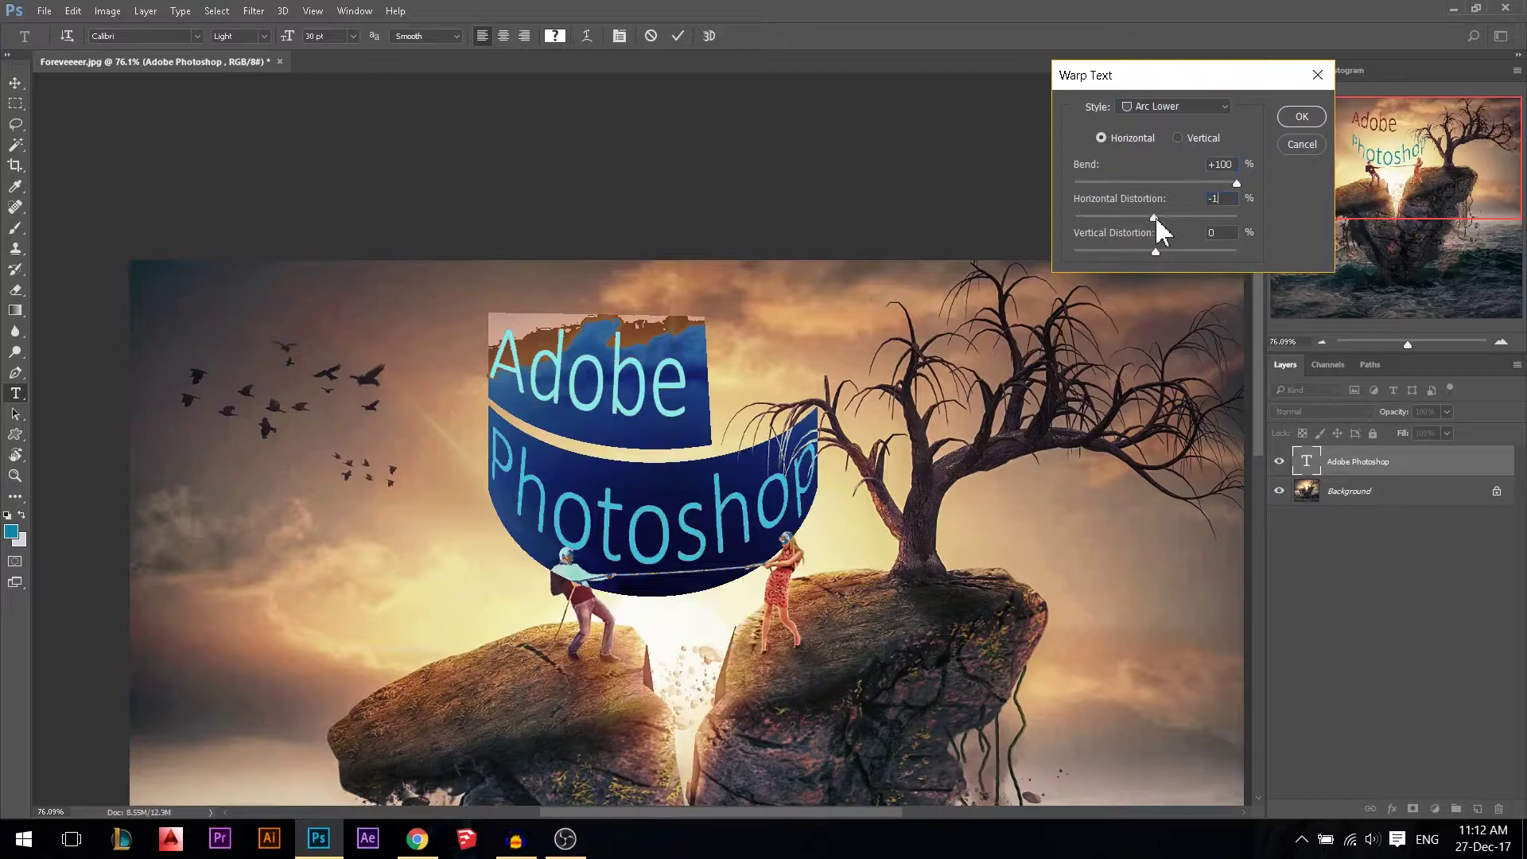
drag(1155, 216, 1178, 213)
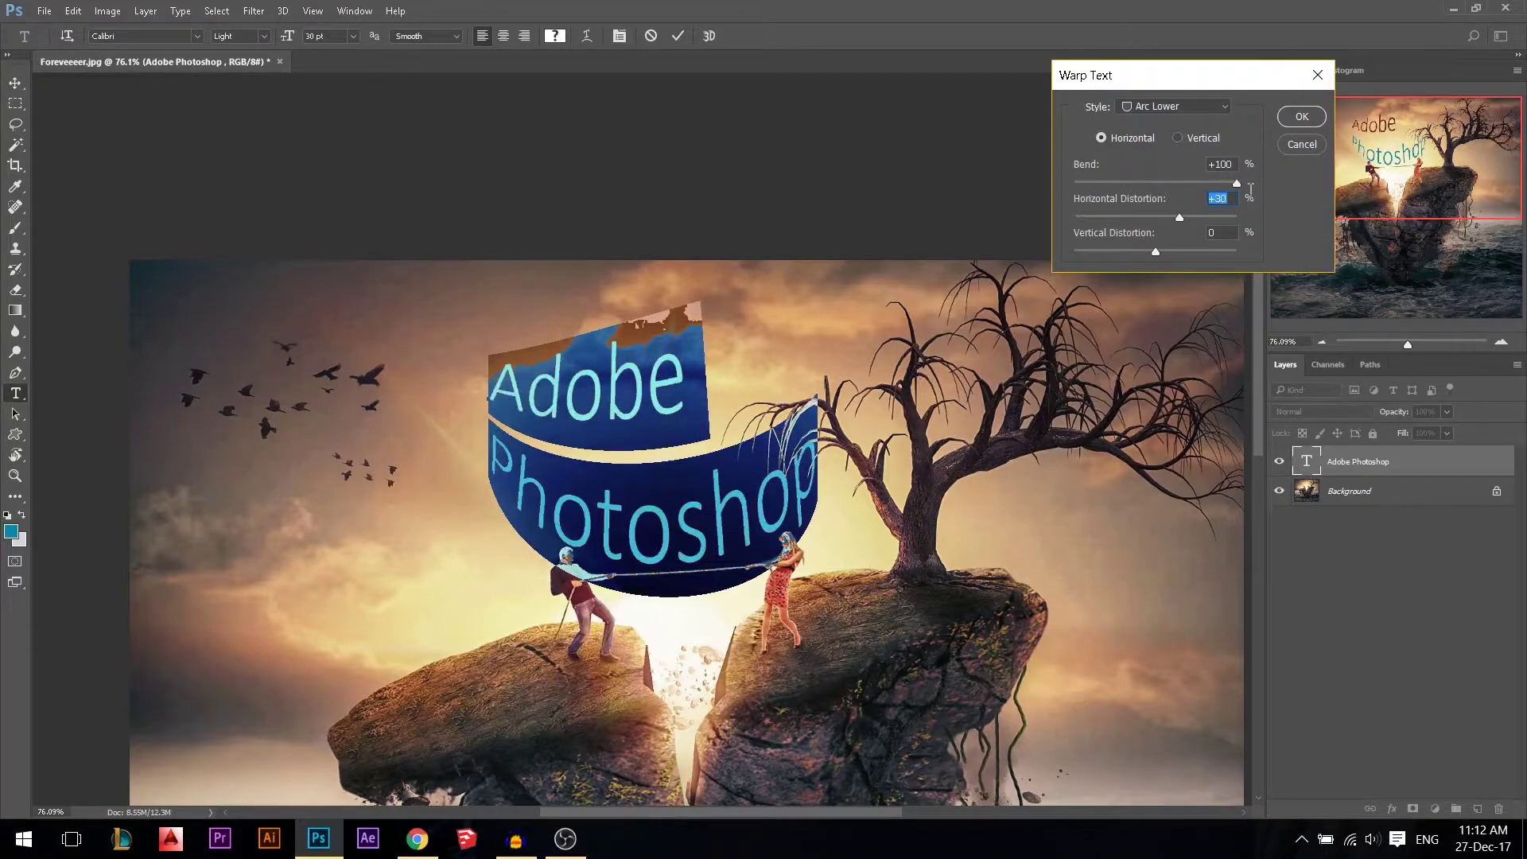
drag(1157, 250, 1148, 263)
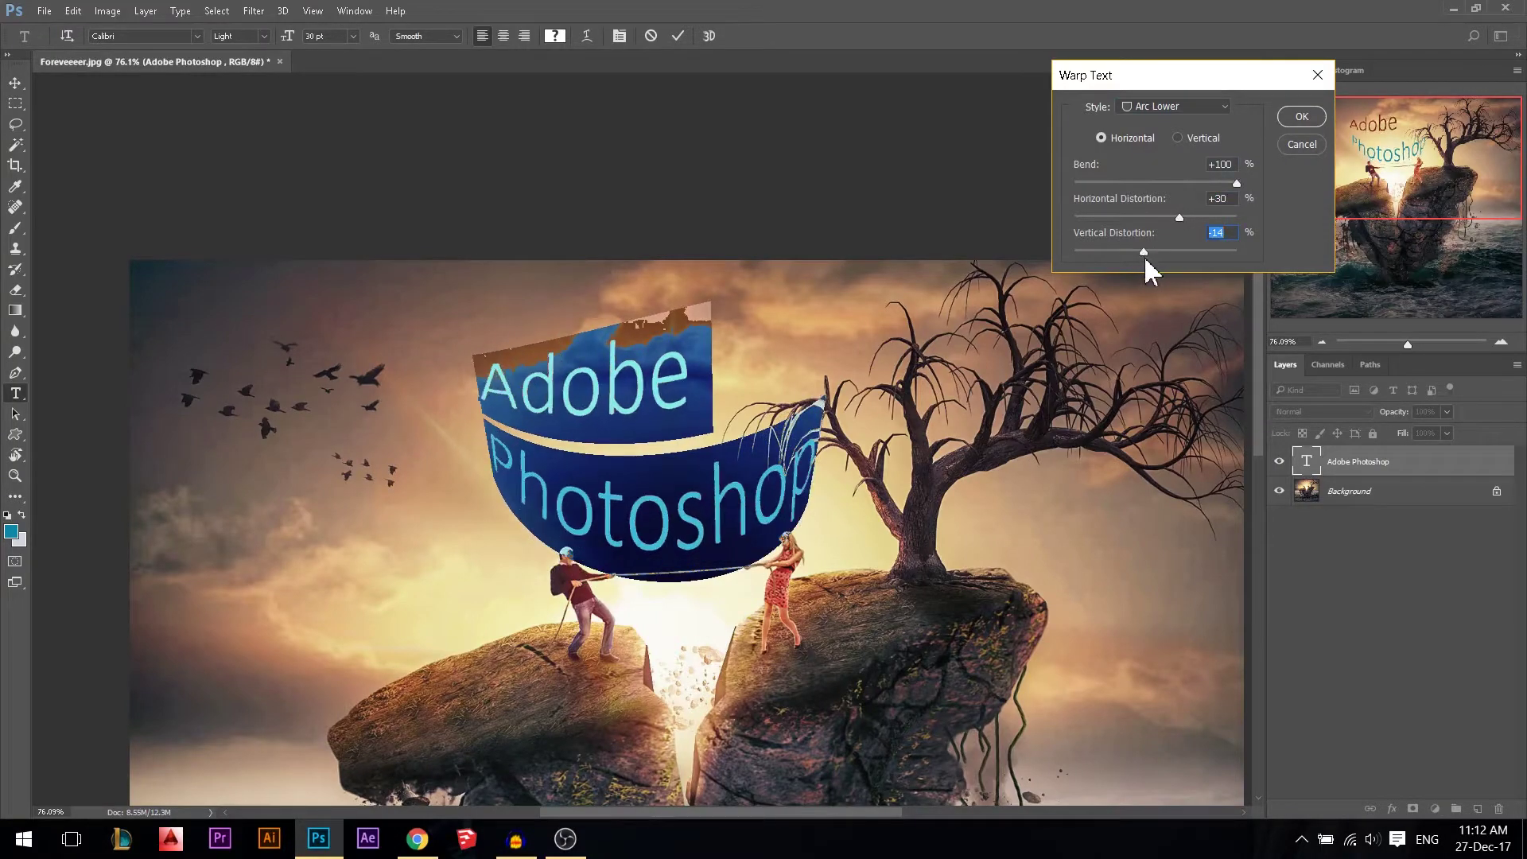
click(1302, 118)
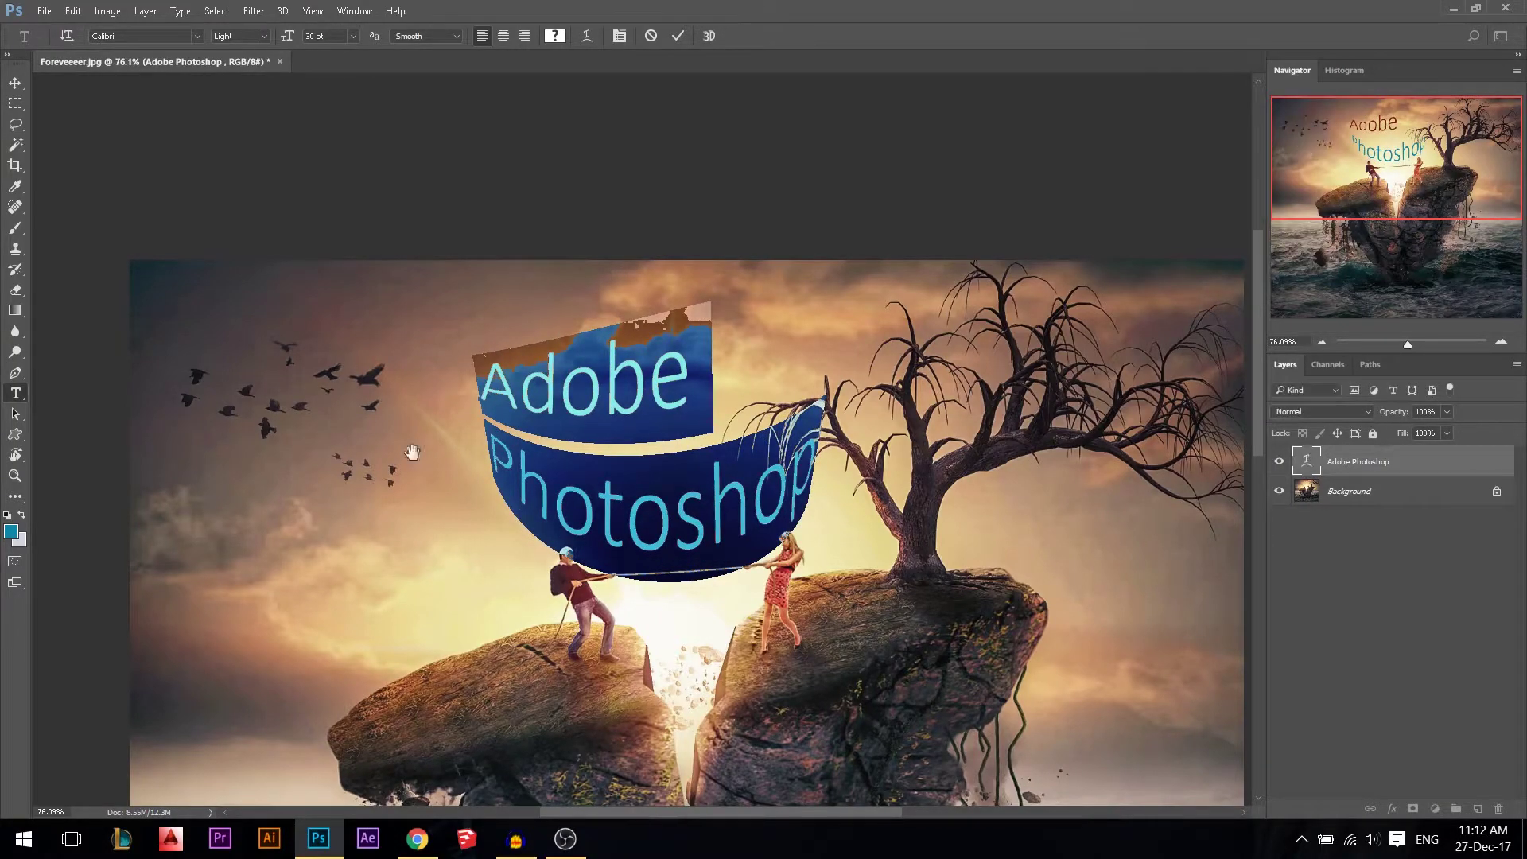
click(678, 36)
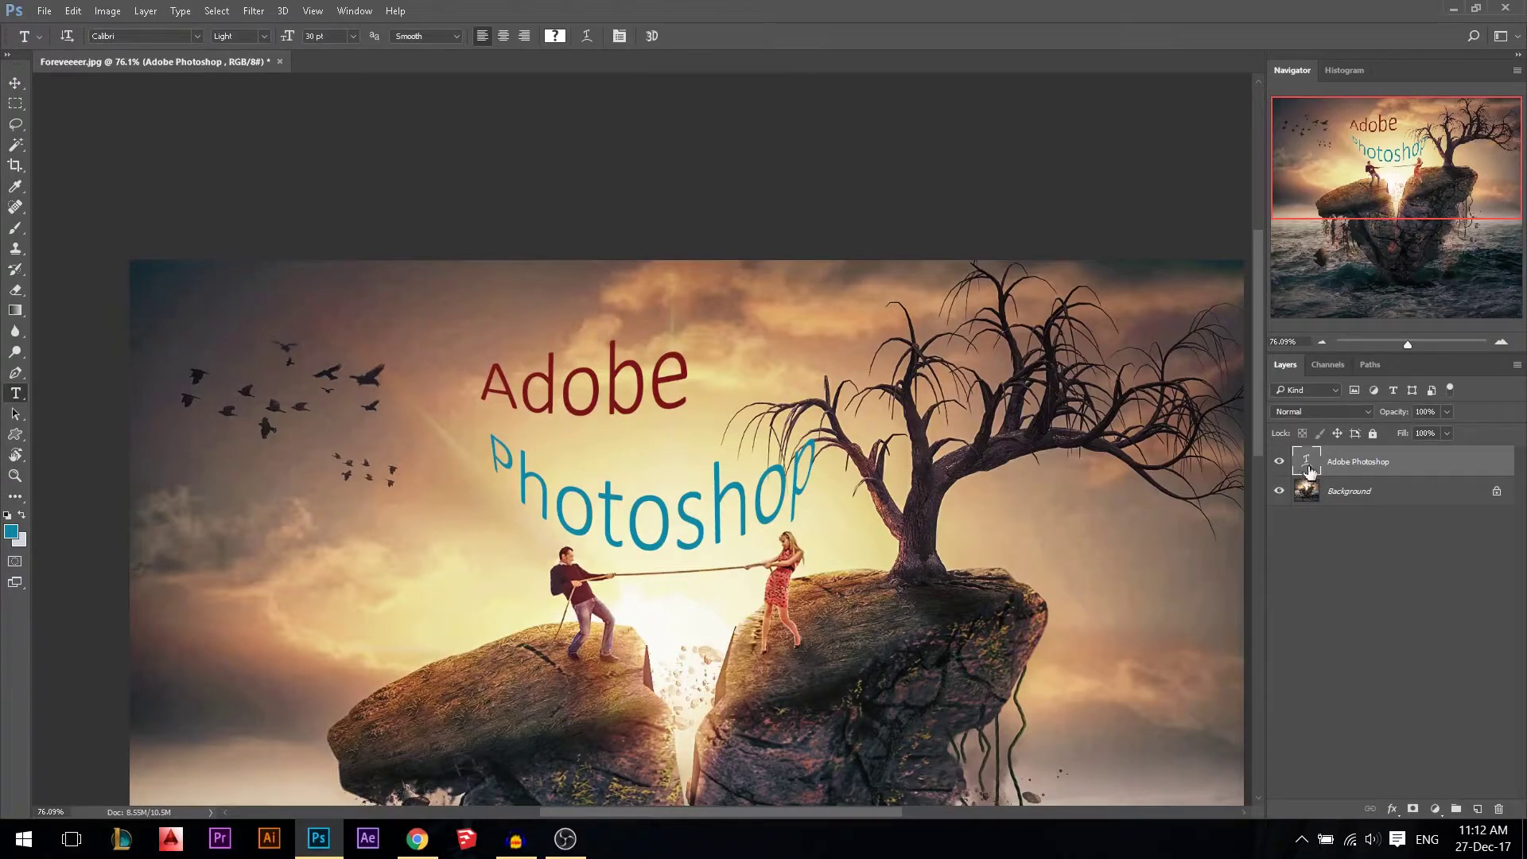
Add an empty layer above the text and reselect the "Adobe Photoshop" text layer with the Move tool active.
click(1477, 808)
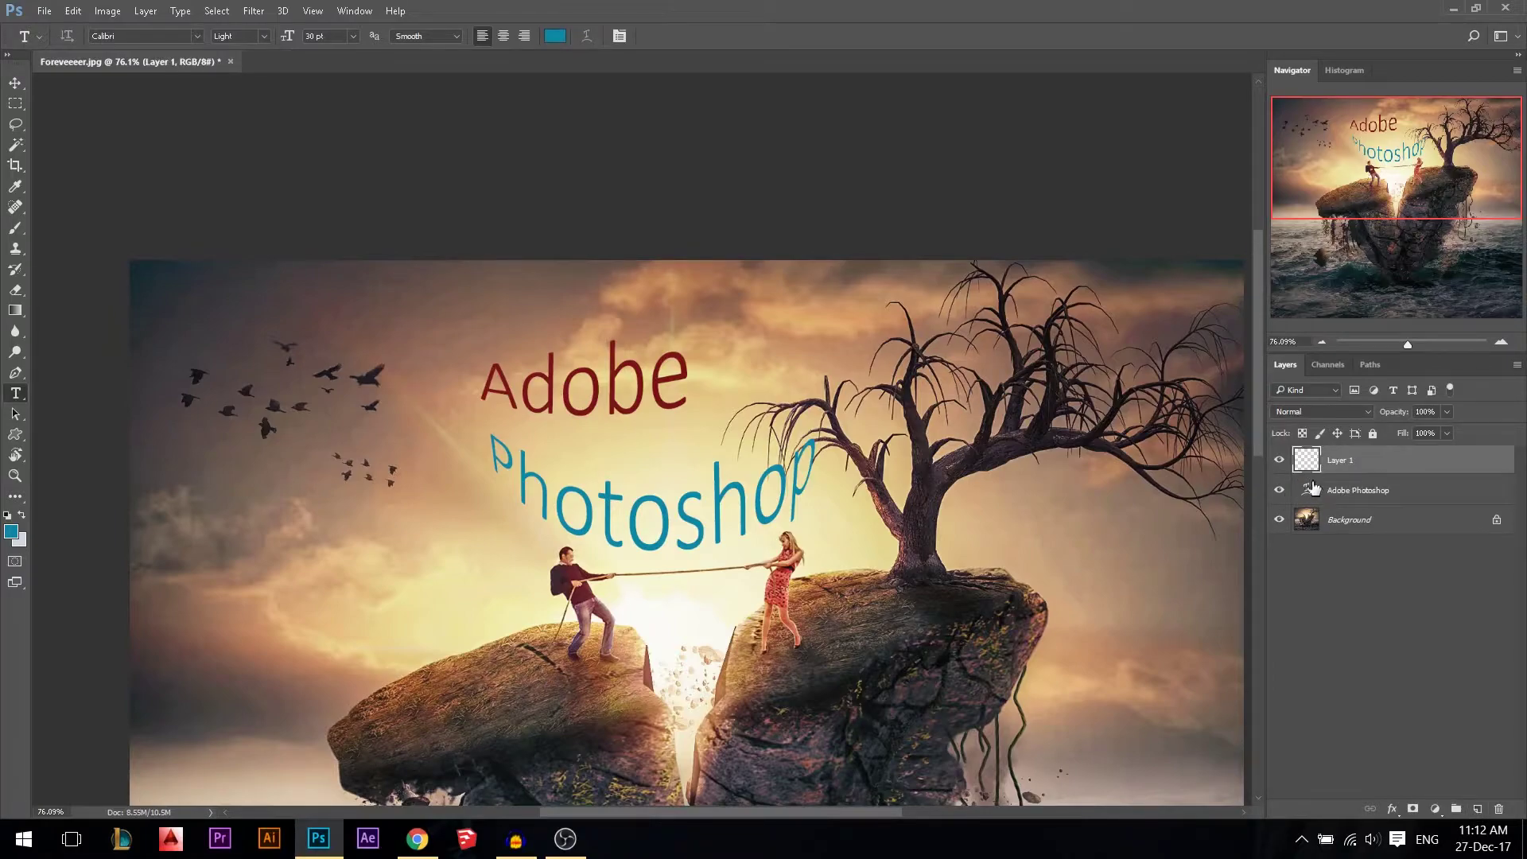
click(1324, 495)
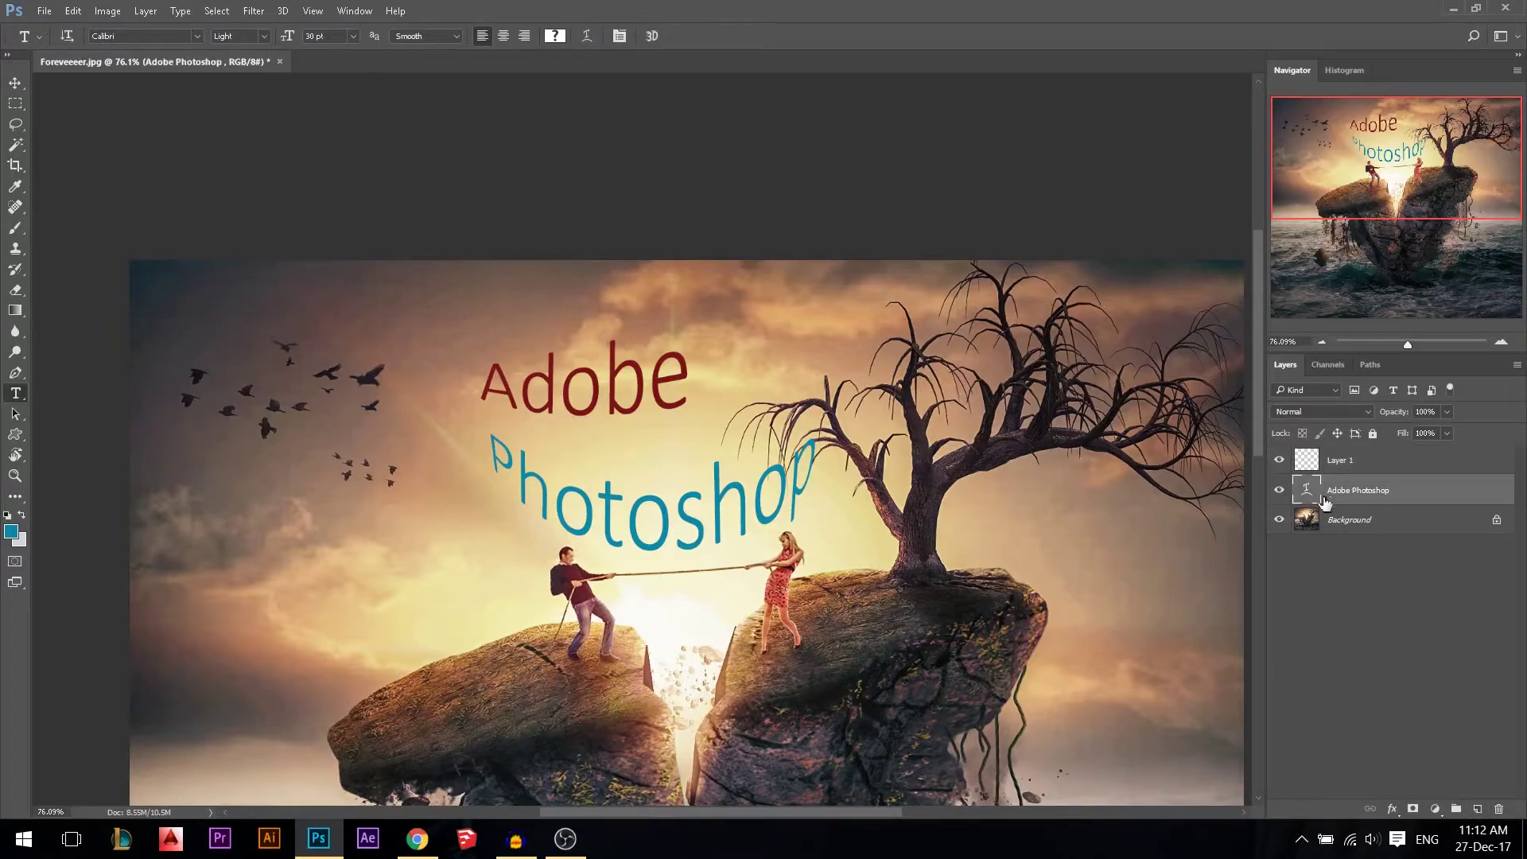
click(15, 84)
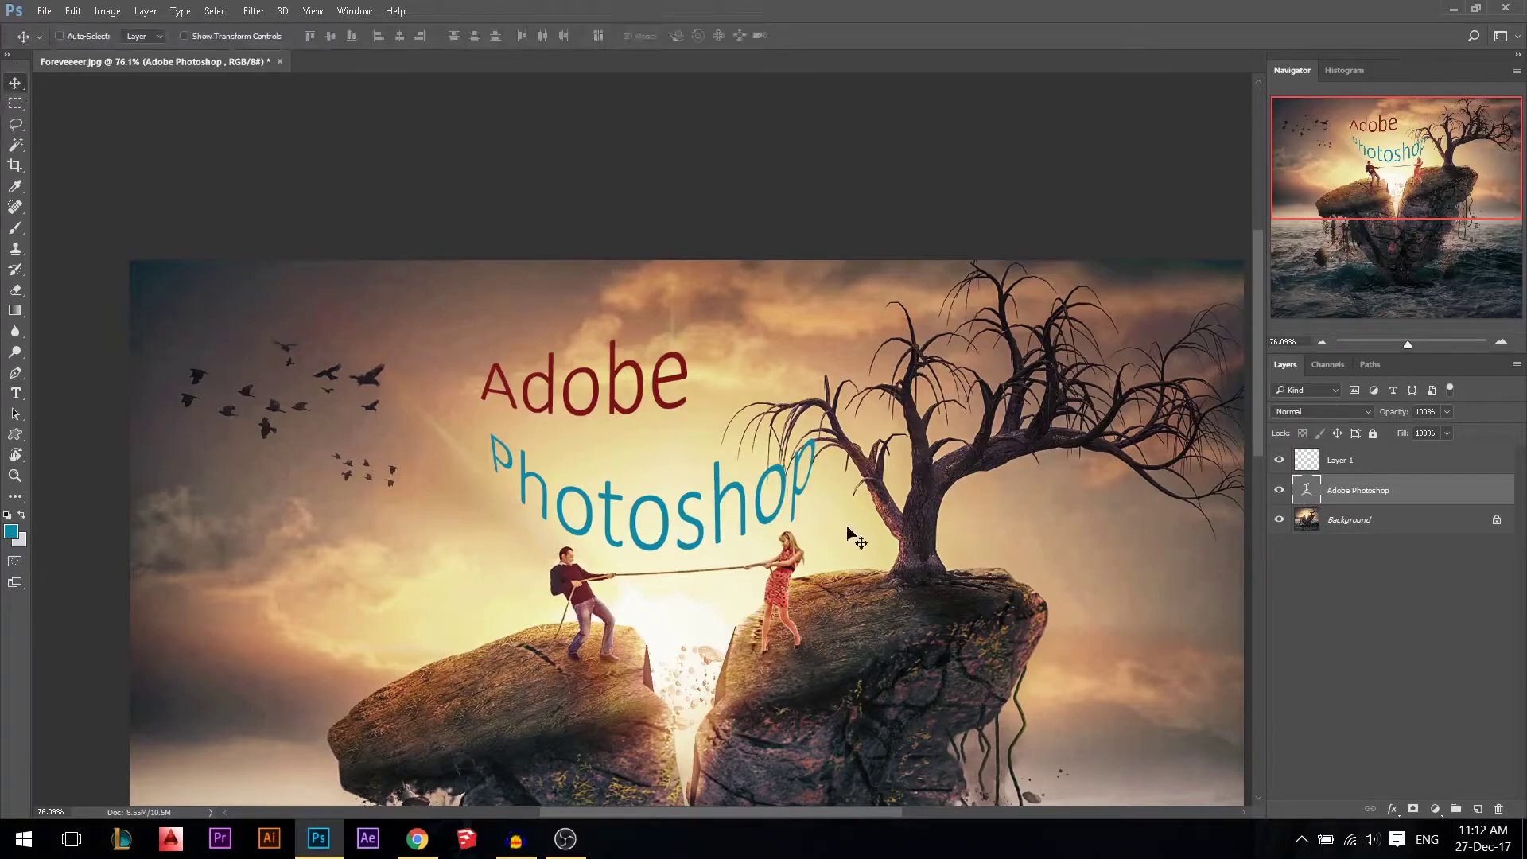
Select the letter "b" in the word "Adobe" with the Type tool, then leave text editing for the Move tool.
scroll(636, 318, down, 3)
scroll(549, 286, up, 5)
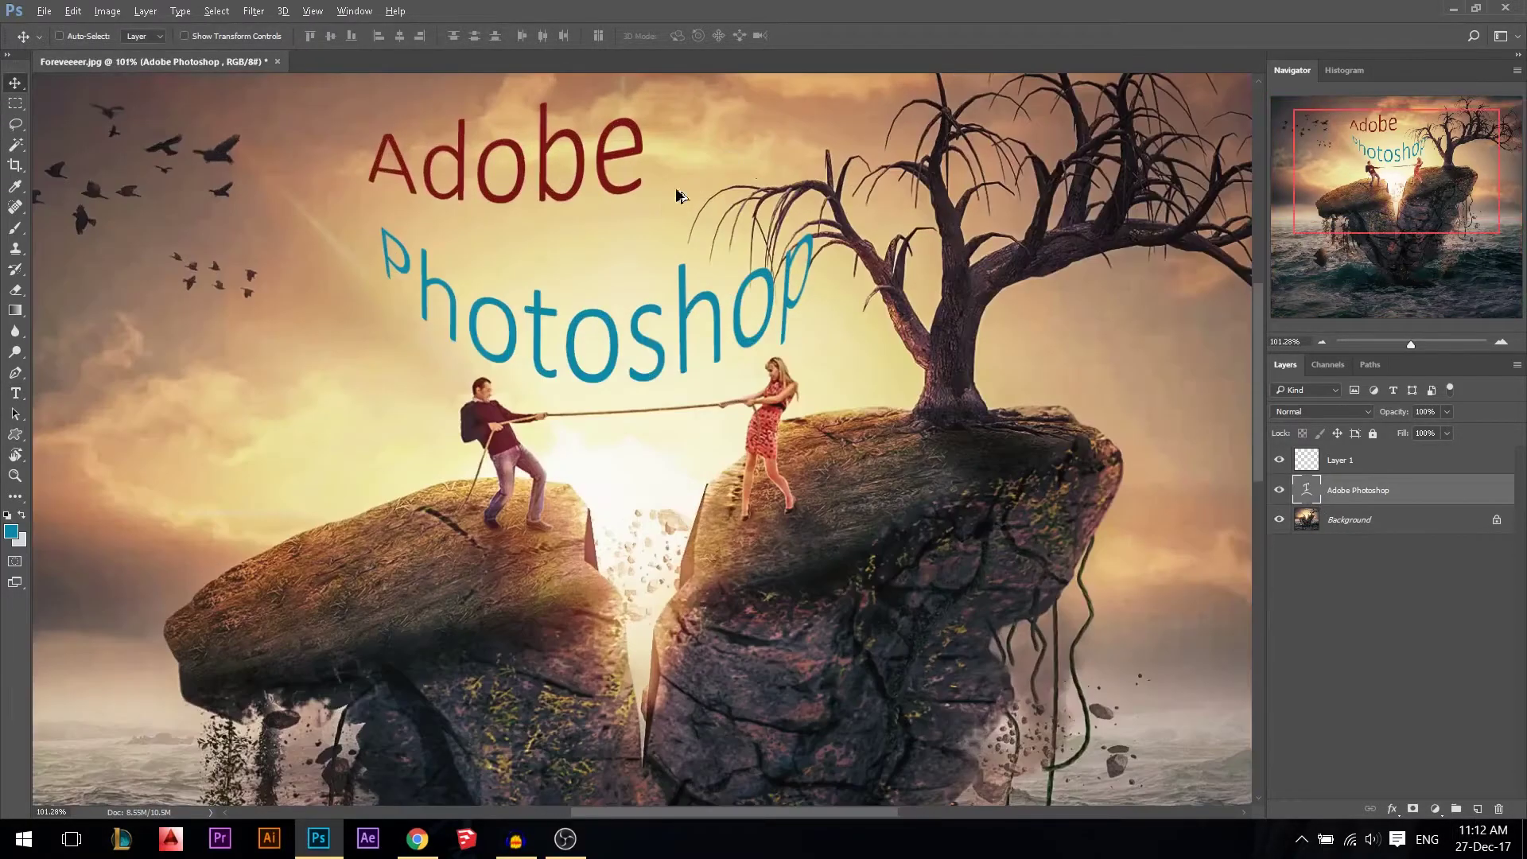
scroll(549, 286, up, 1)
click(15, 392)
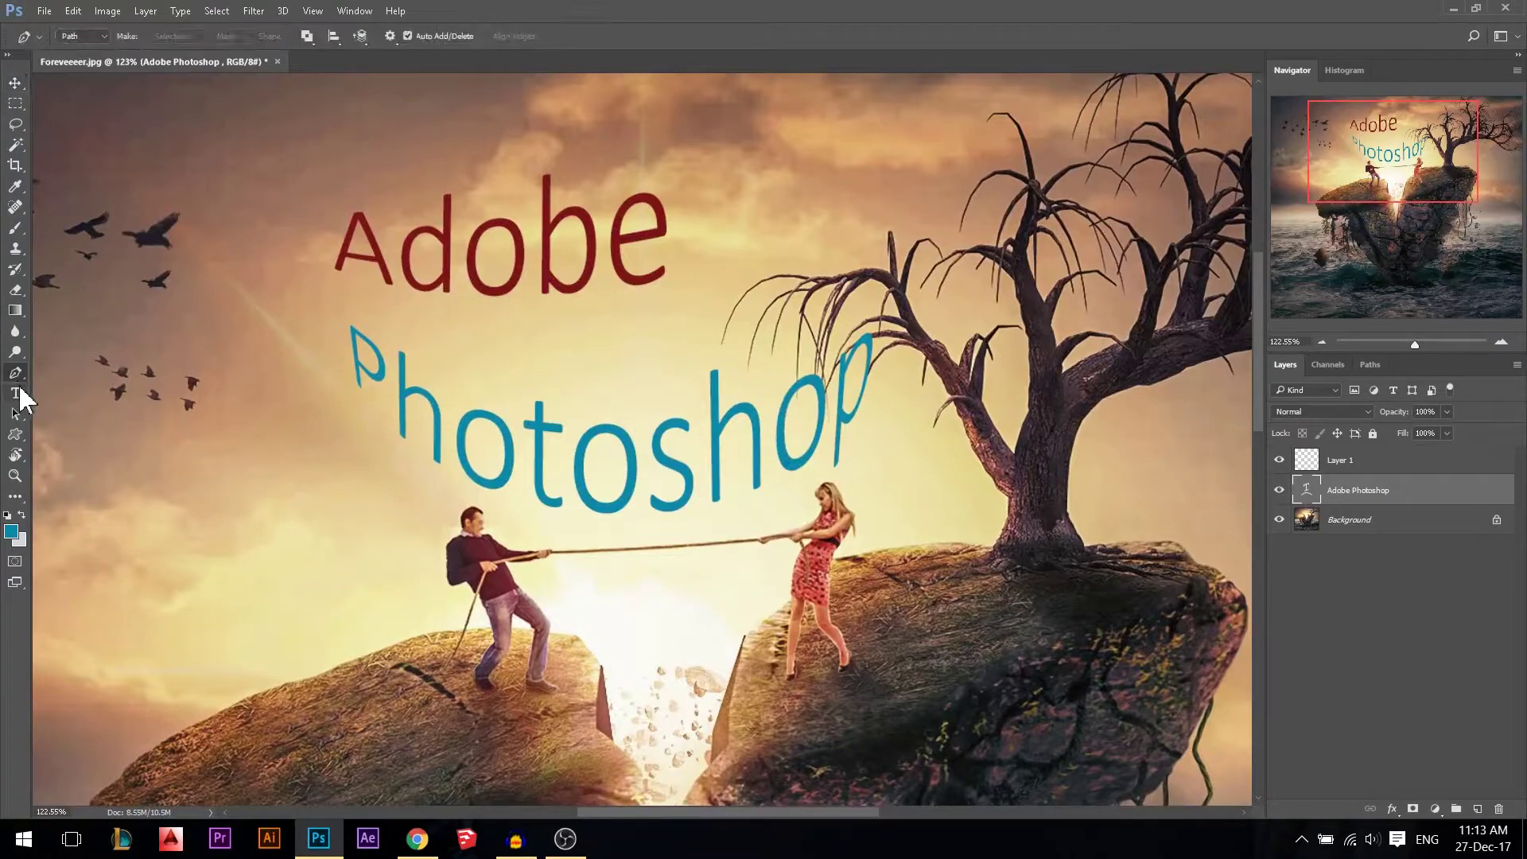
click(531, 224)
key(shift+Right)
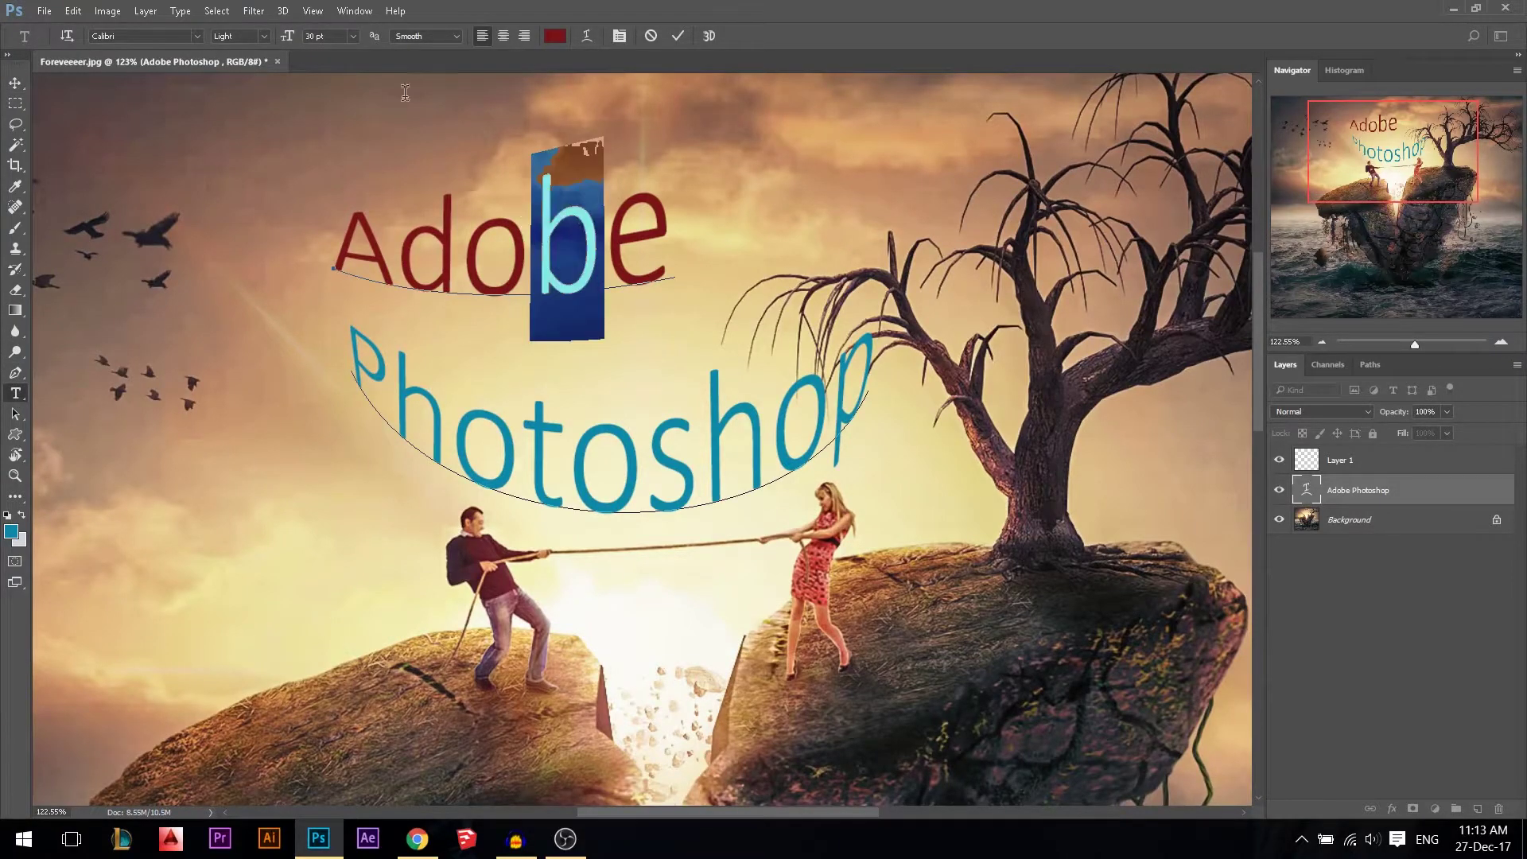
click(676, 36)
click(15, 83)
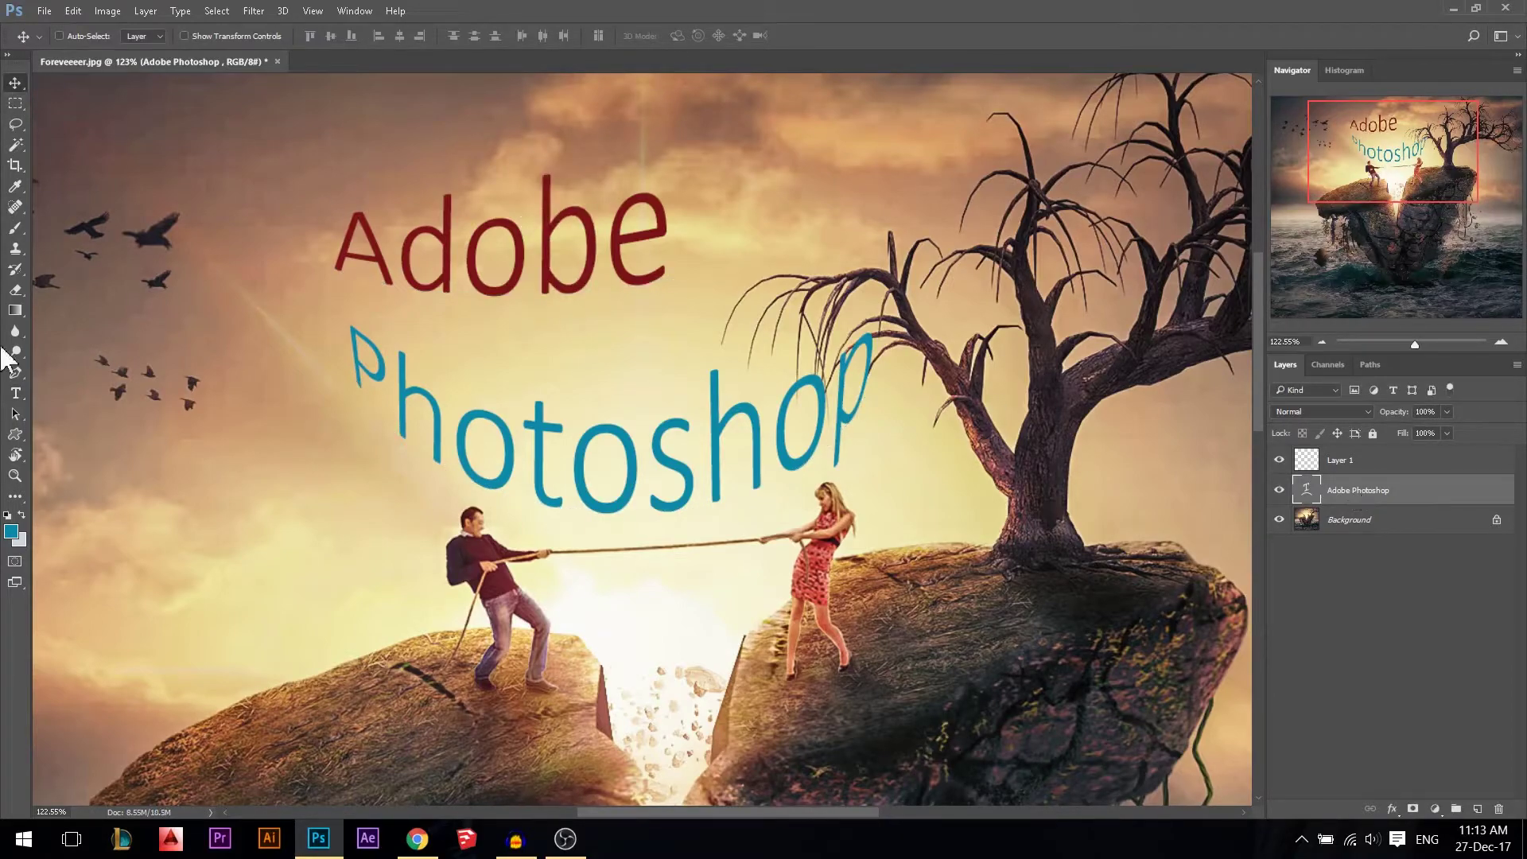
Try to erase part of the "Adobe Photoshop" text layer and decline rasterizing the type.
click(17, 291)
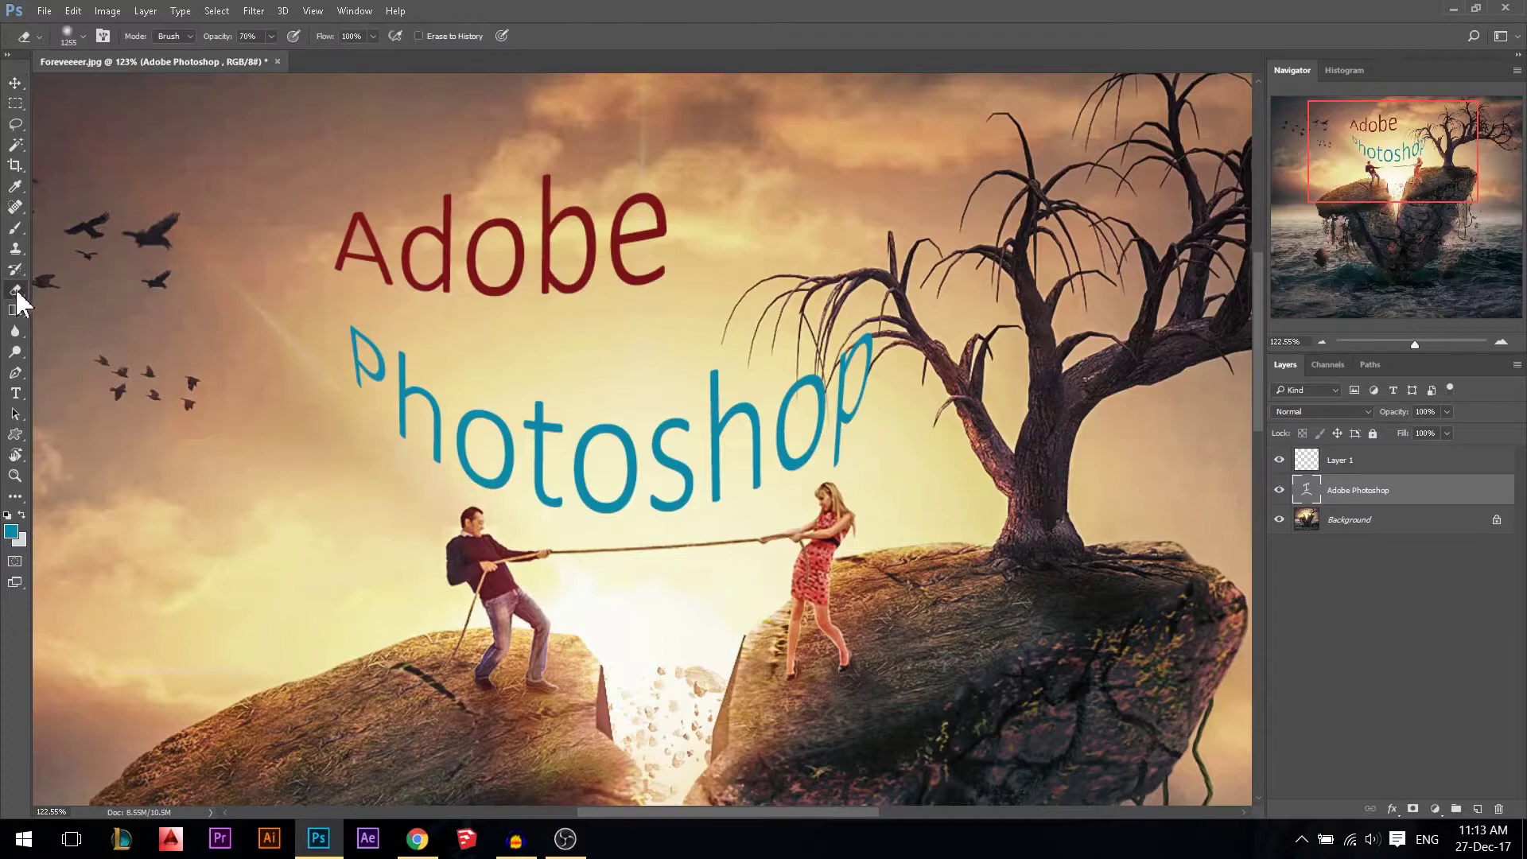
click(604, 251)
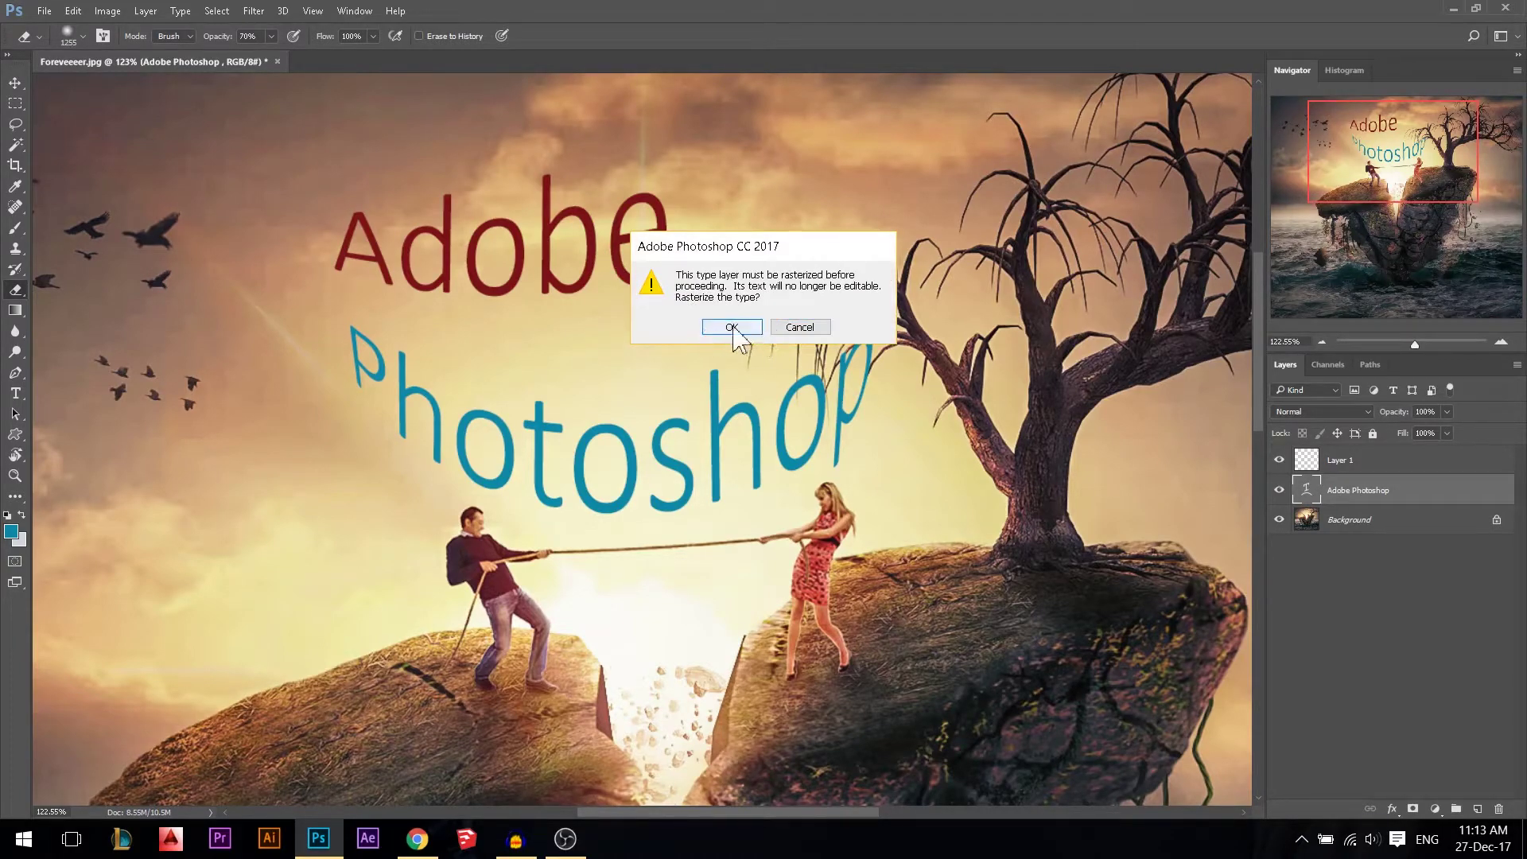
click(799, 328)
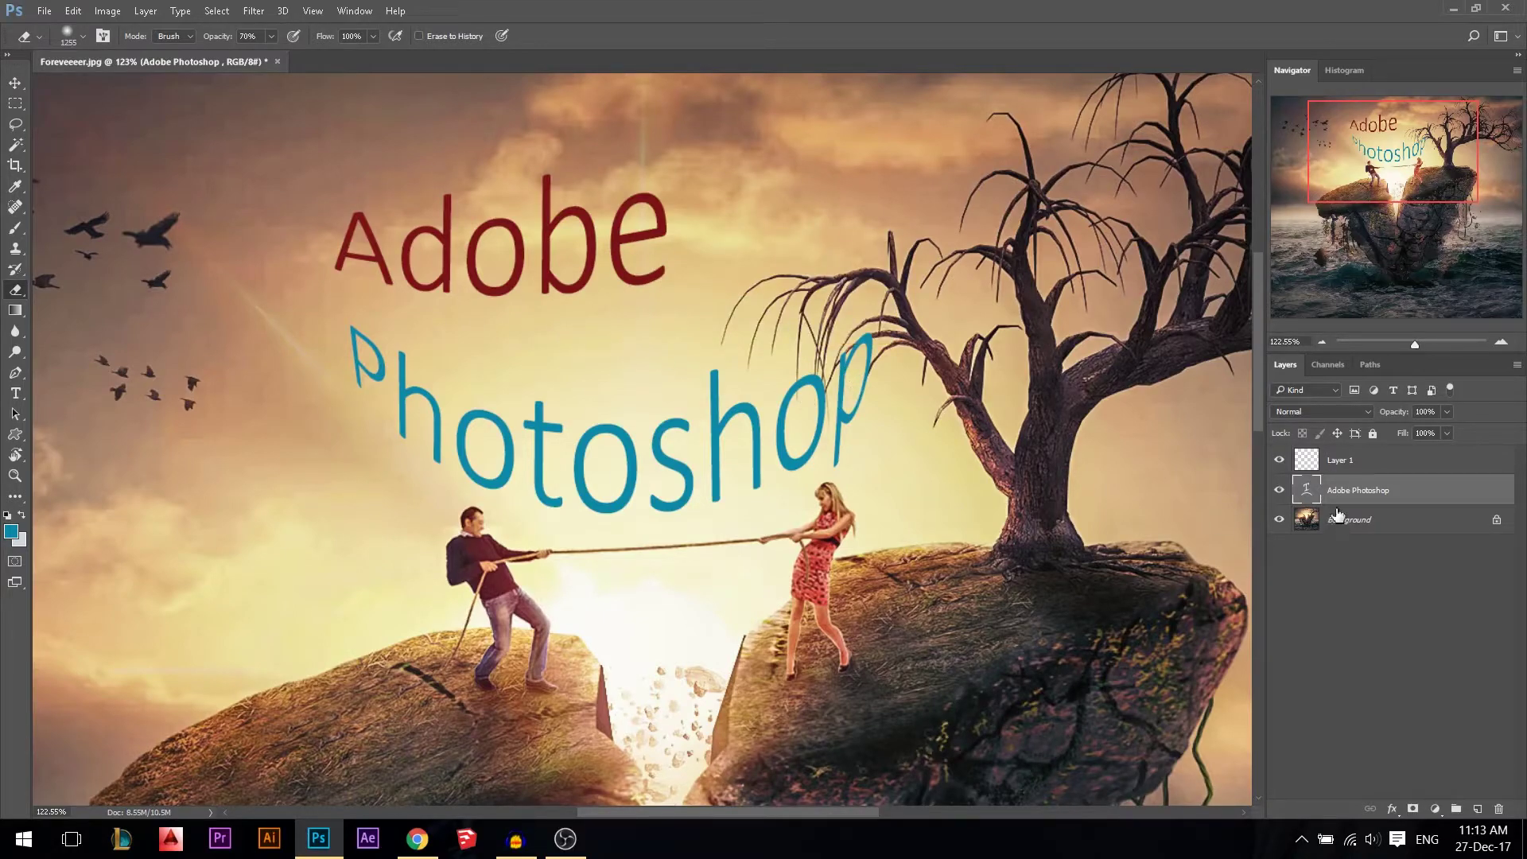
Duplicate the "Adobe Photoshop" text layer and rasterize the copy with the original hidden.
key(ctrl+j)
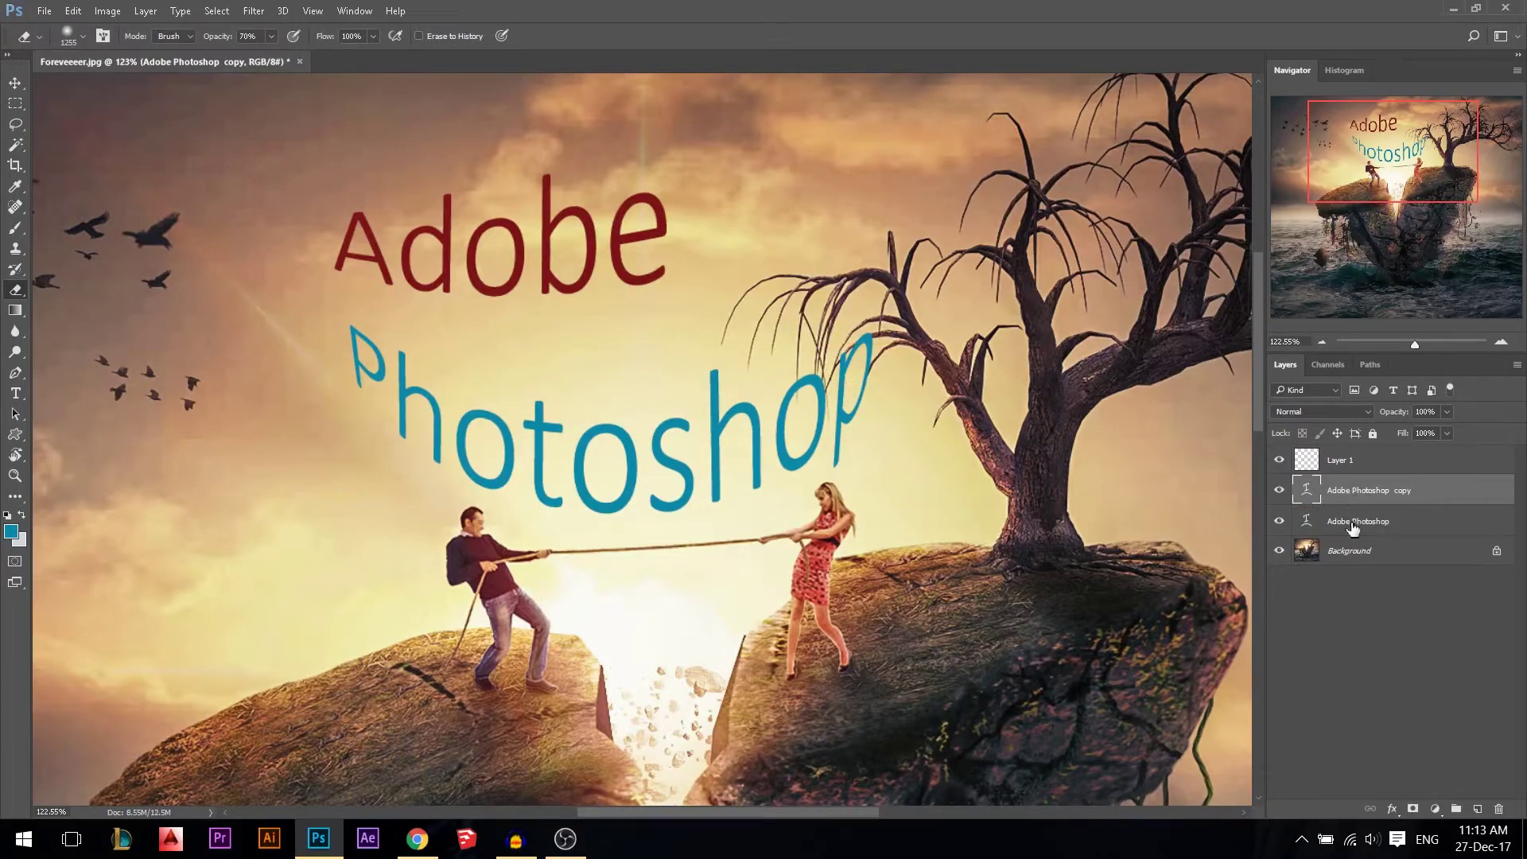
click(1279, 522)
click(646, 278)
click(728, 326)
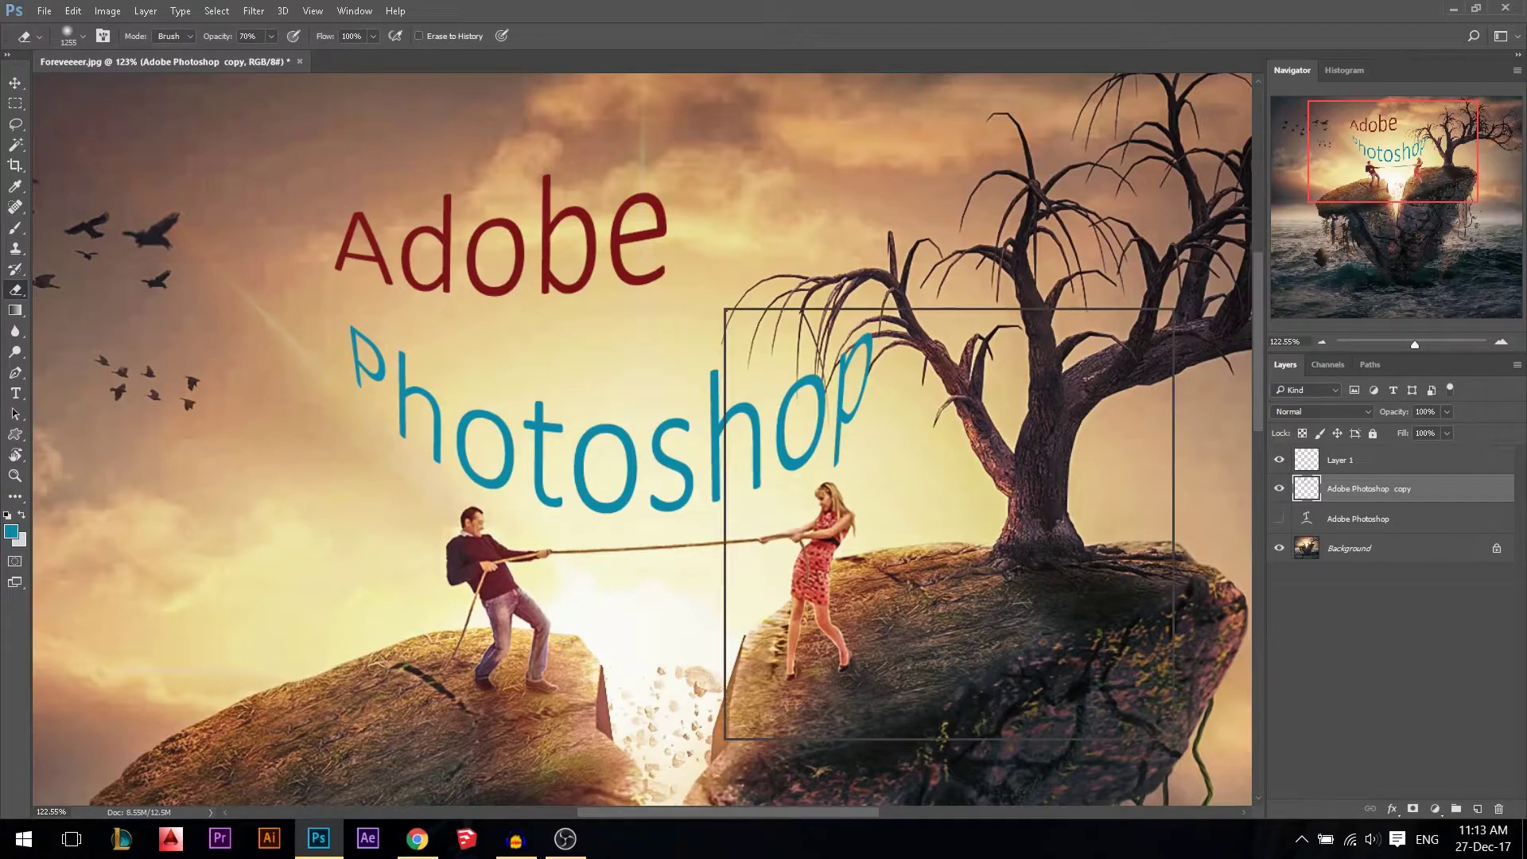
Erase the letter "e" of "Adobe" on the rasterized copy and shift the copy slightly left.
mouse_move(678, 219)
mouse_down()
mouse_move(646, 221)
mouse_move(646, 163)
mouse_move(610, 283)
mouse_up()
drag(656, 211, 626, 290)
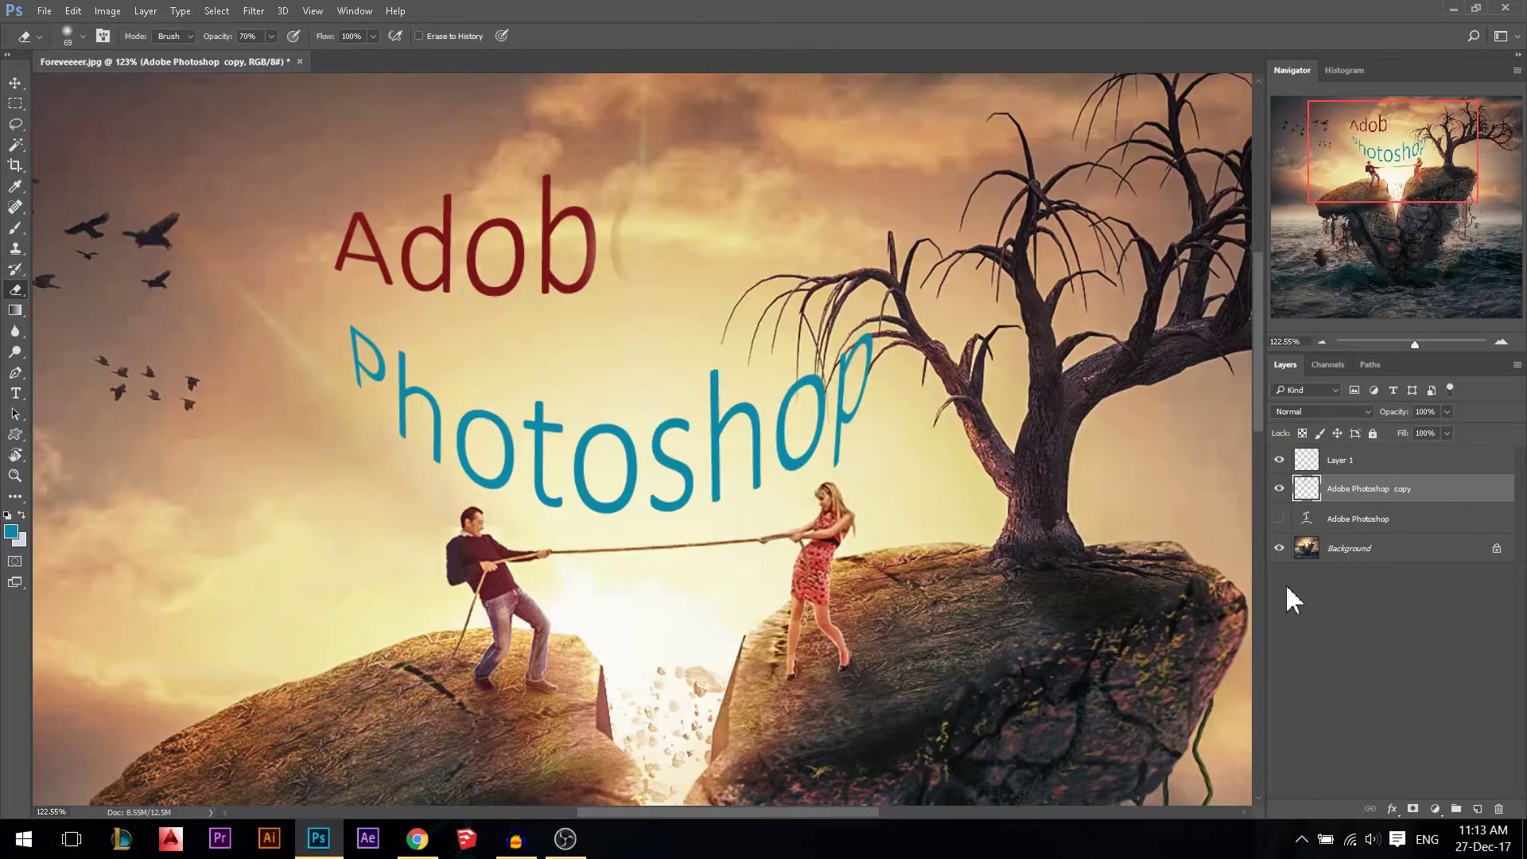
click(15, 82)
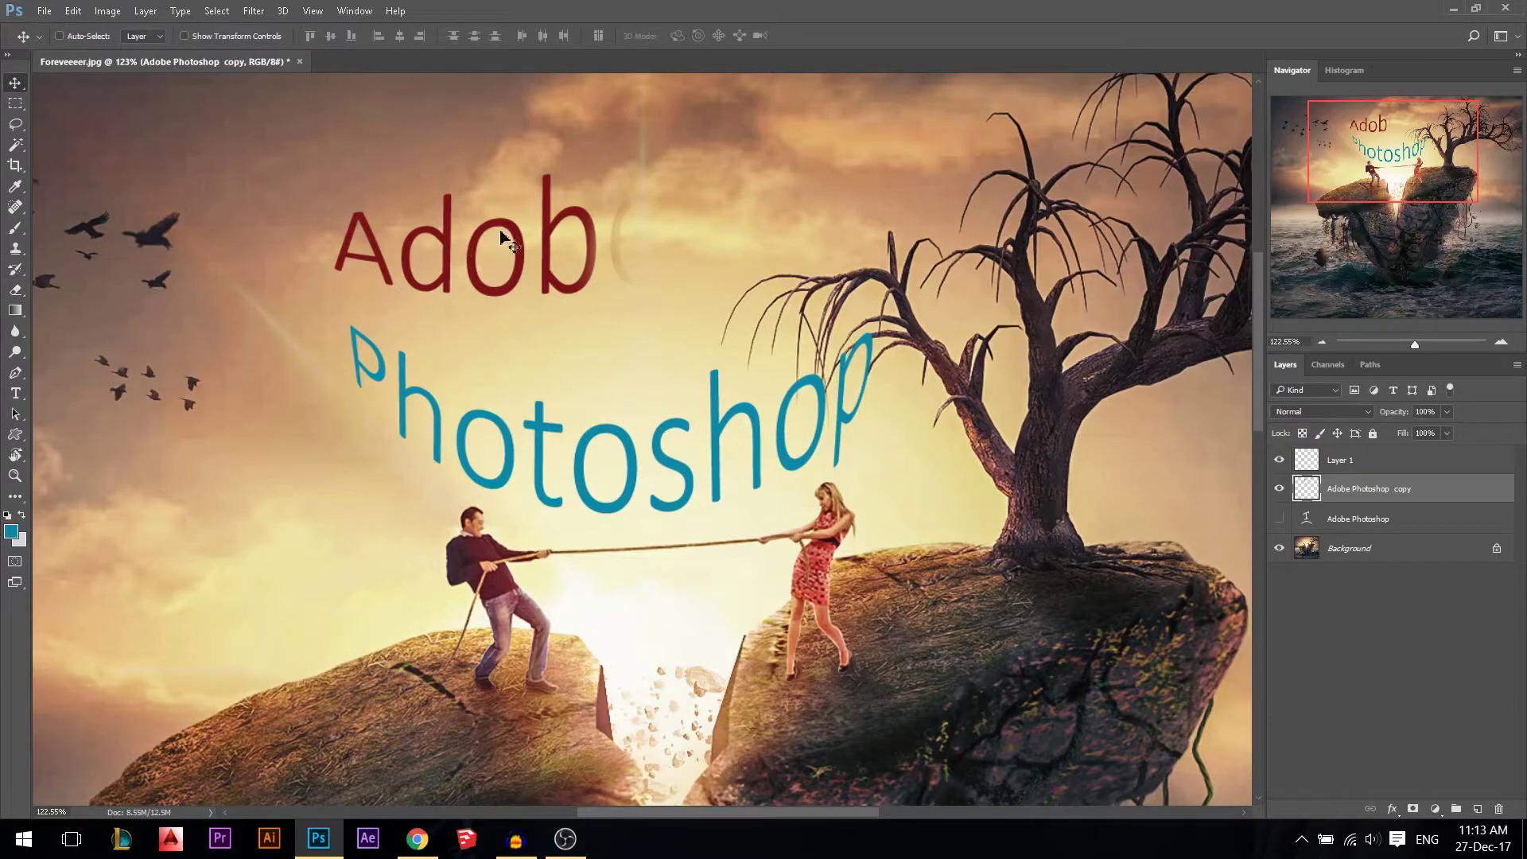
drag(521, 229, 461, 237)
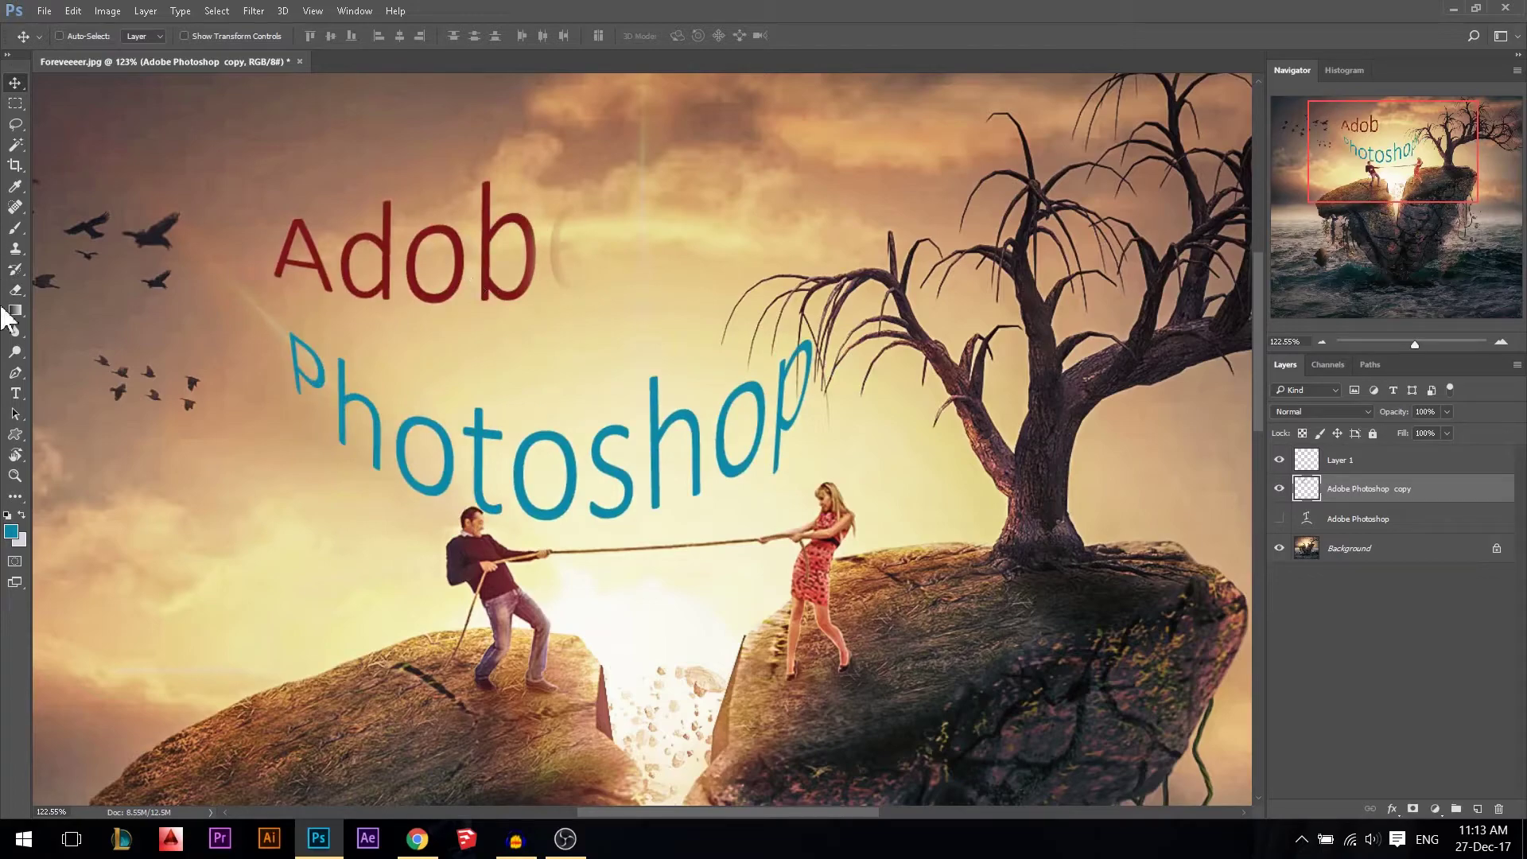
Try to edit the rasterized word "Adobe" with the Type tool and discard the new text layer.
click(15, 393)
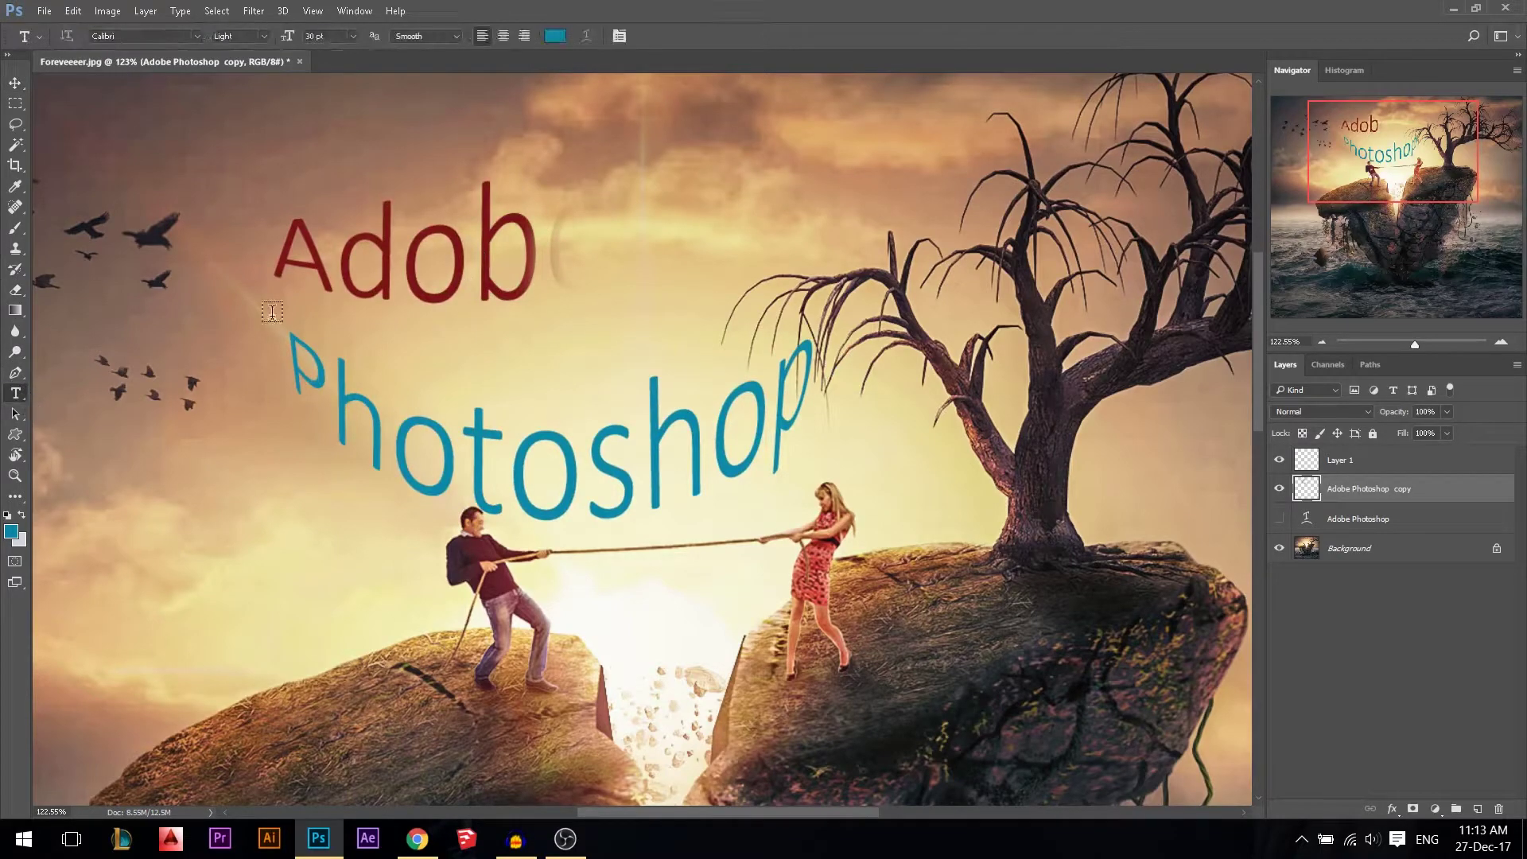
click(427, 266)
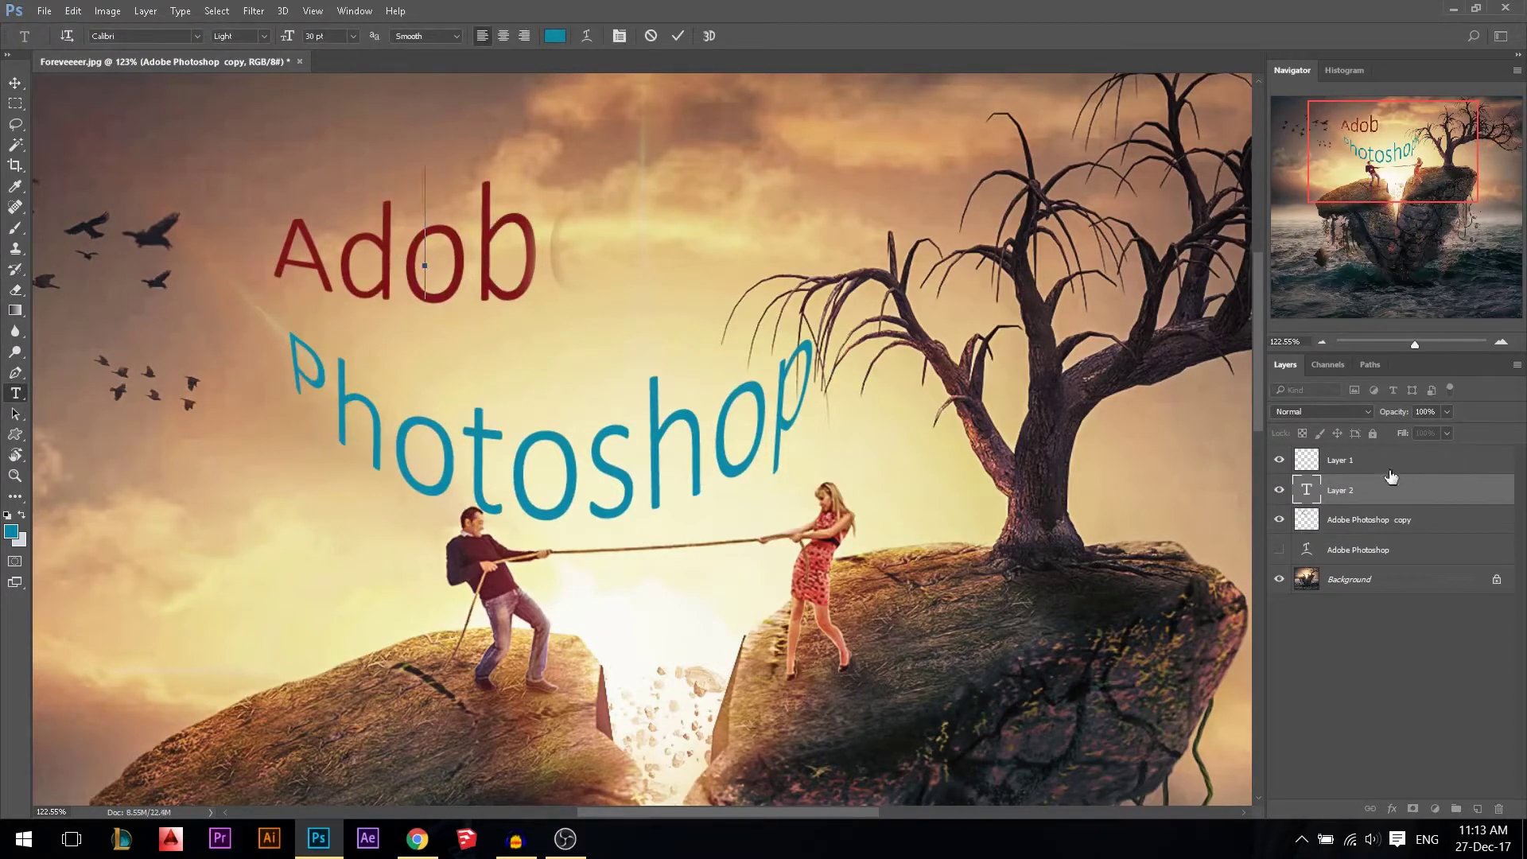
click(650, 36)
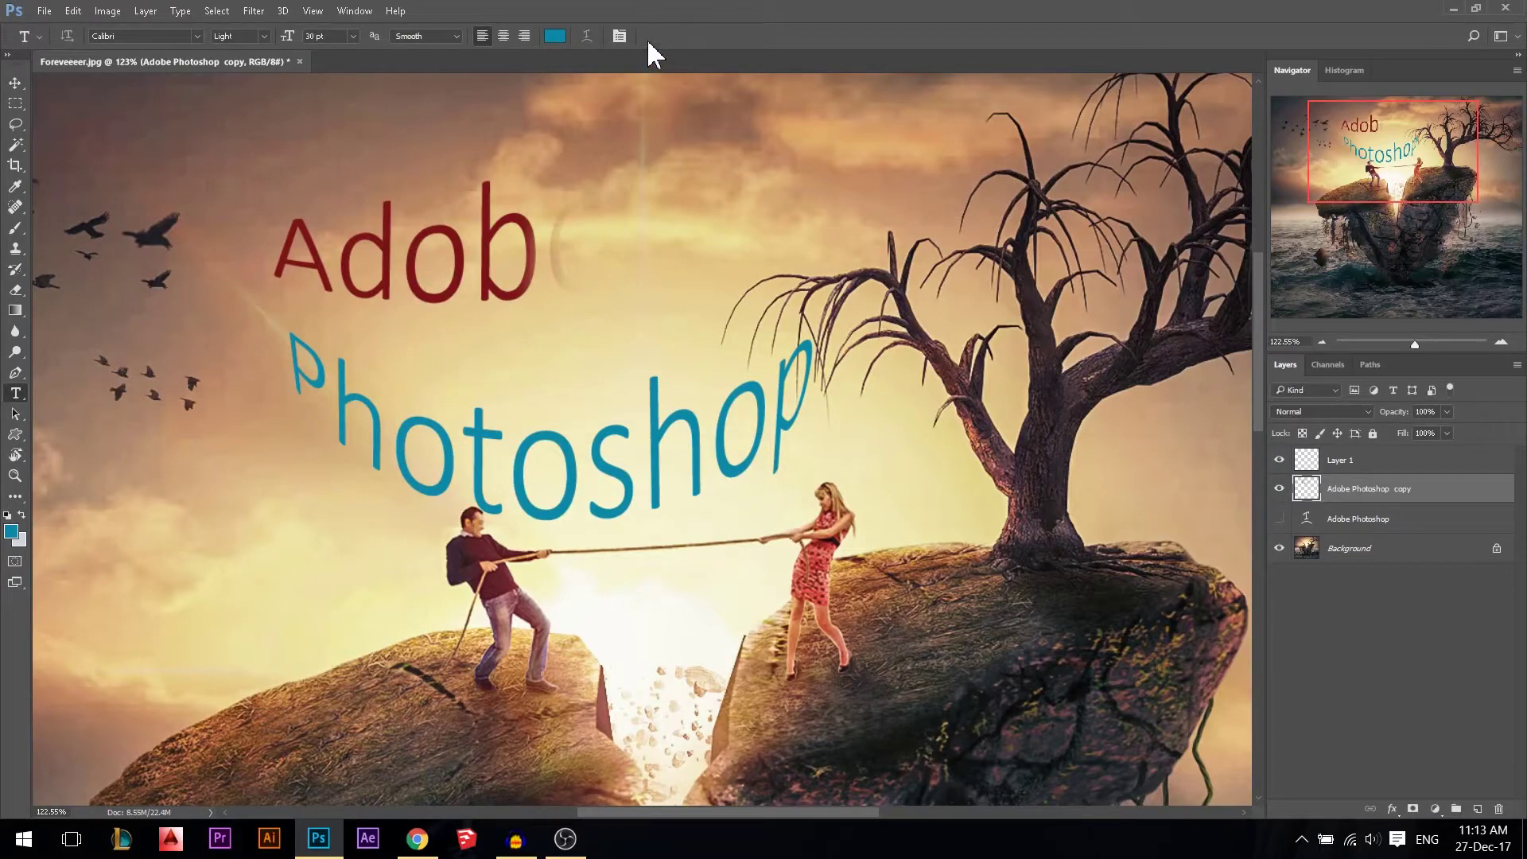
Delete the rasterized copy and show the original "Adobe Photoshop" text layer again.
key(Delete)
click(1280, 491)
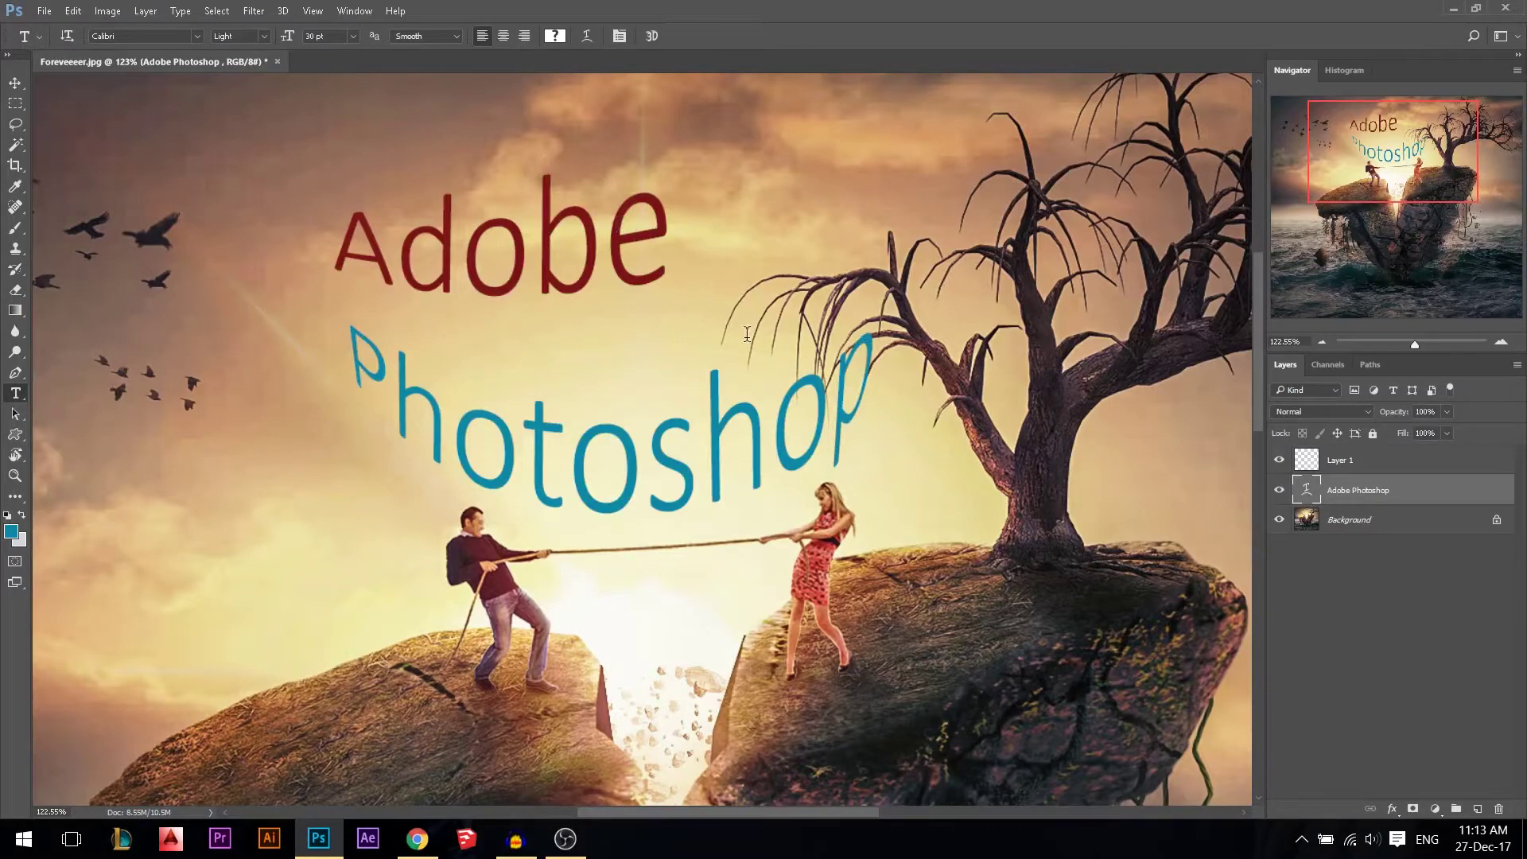
drag(613, 265, 882, 379)
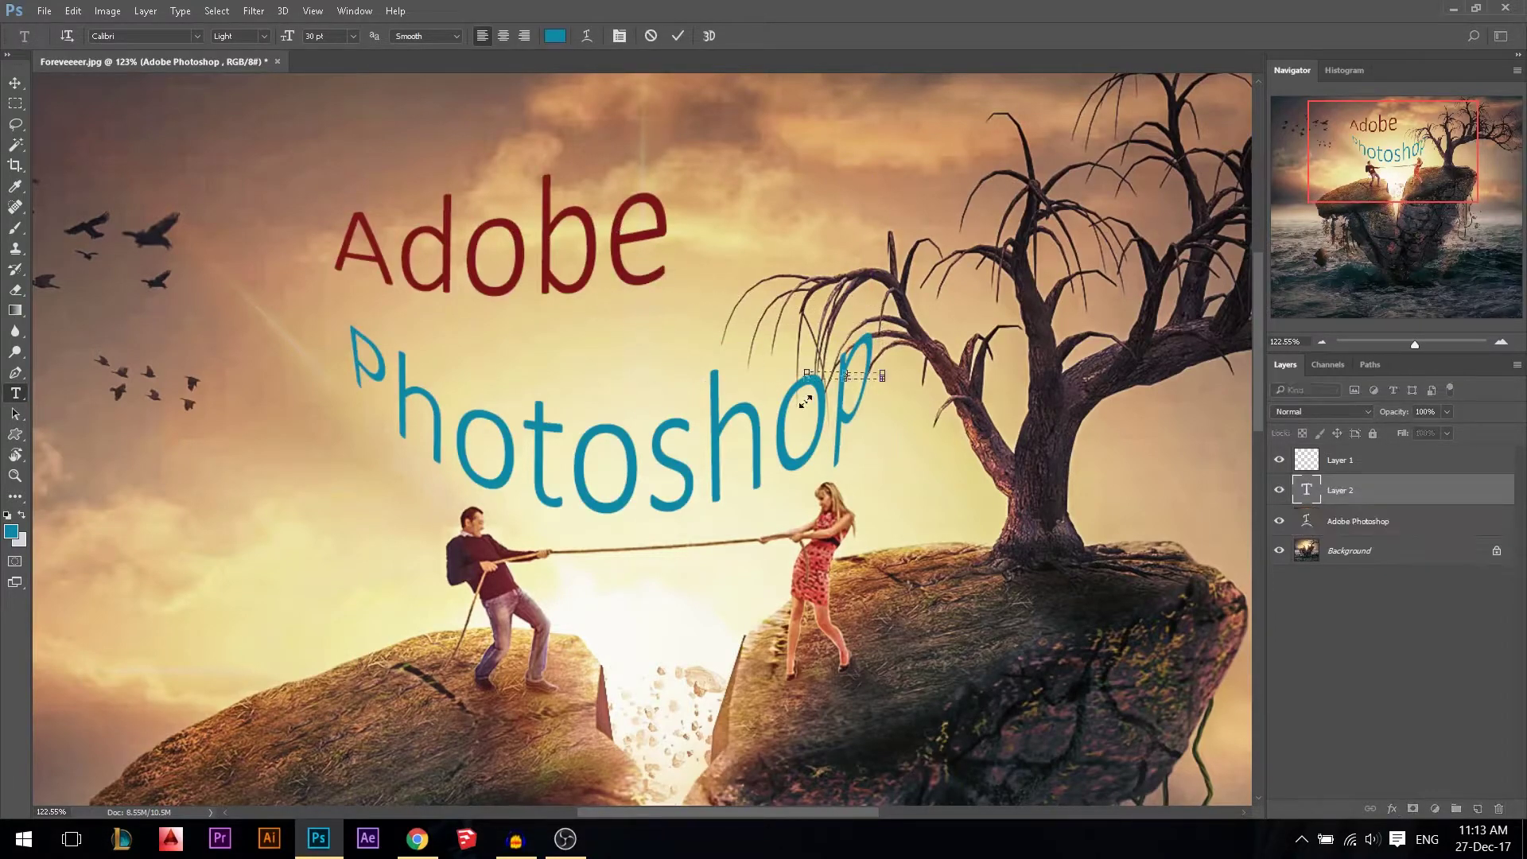
key(Escape)
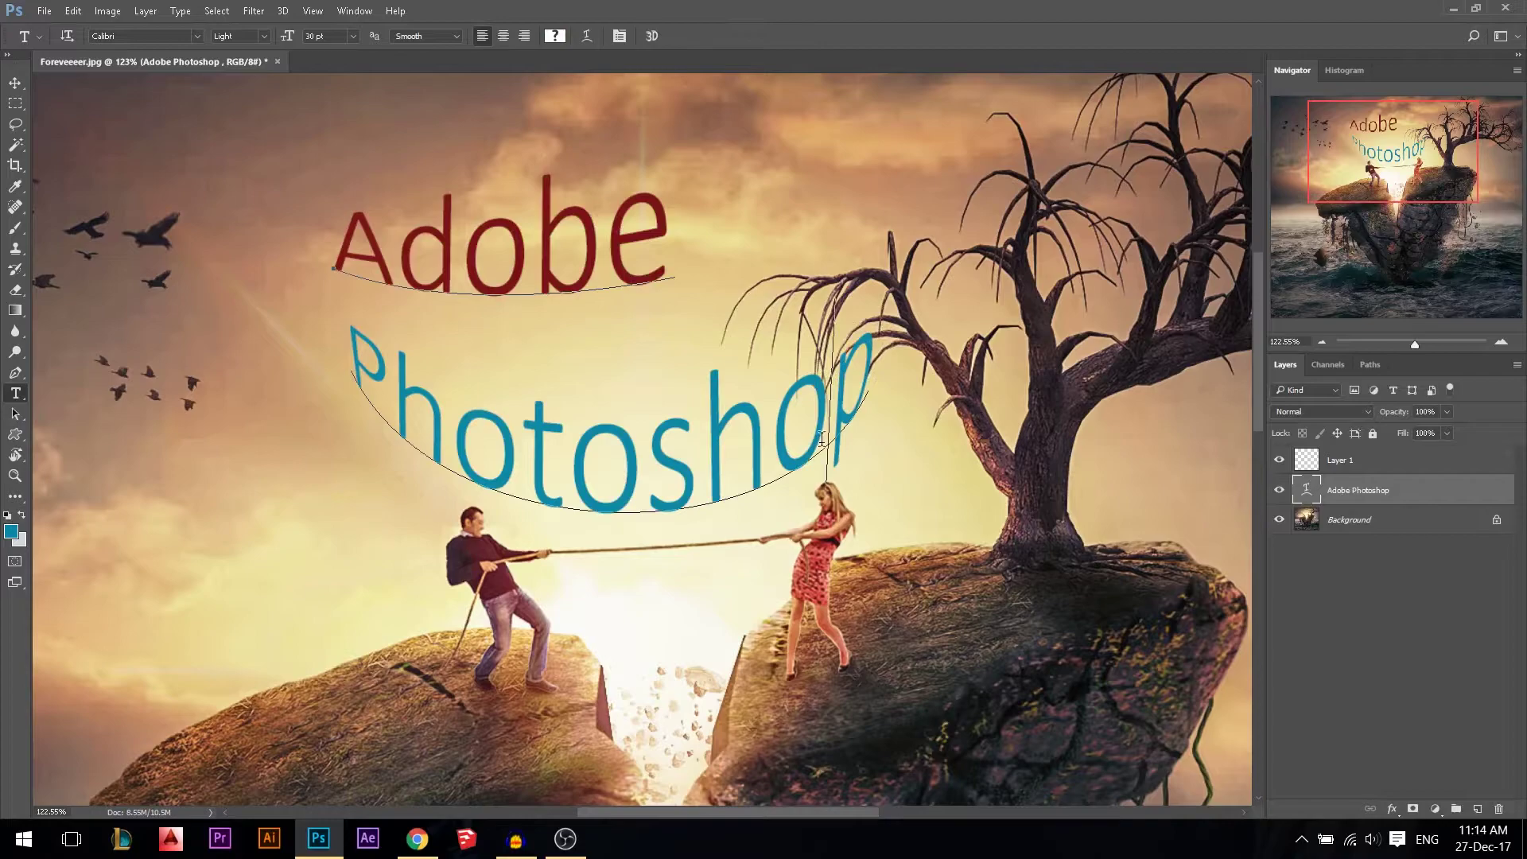
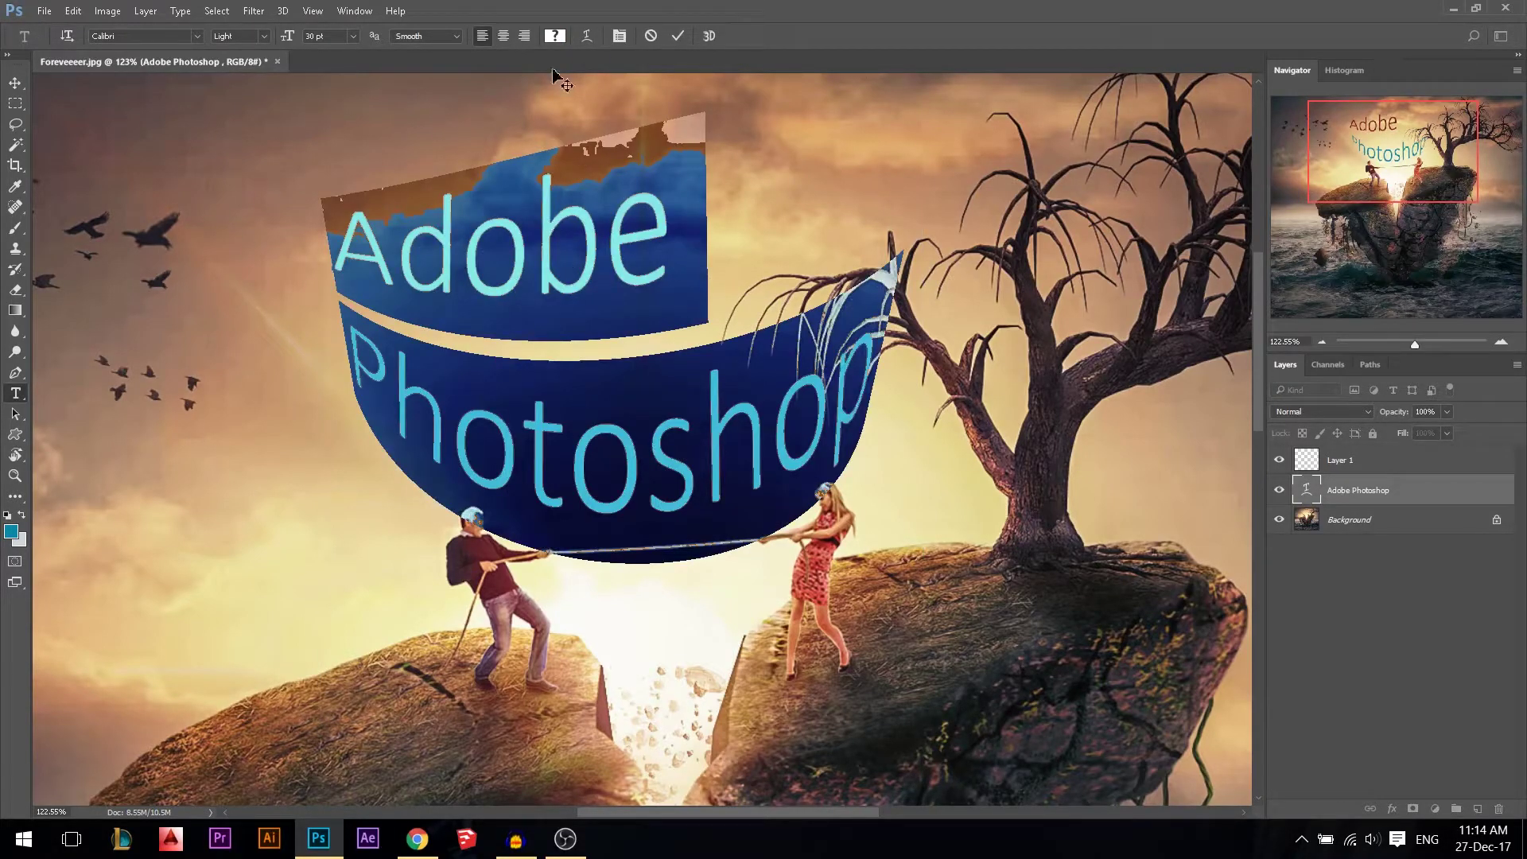
Recolor both lines of the "Adobe Photoshop" text green, #1e7d08.
click(555, 35)
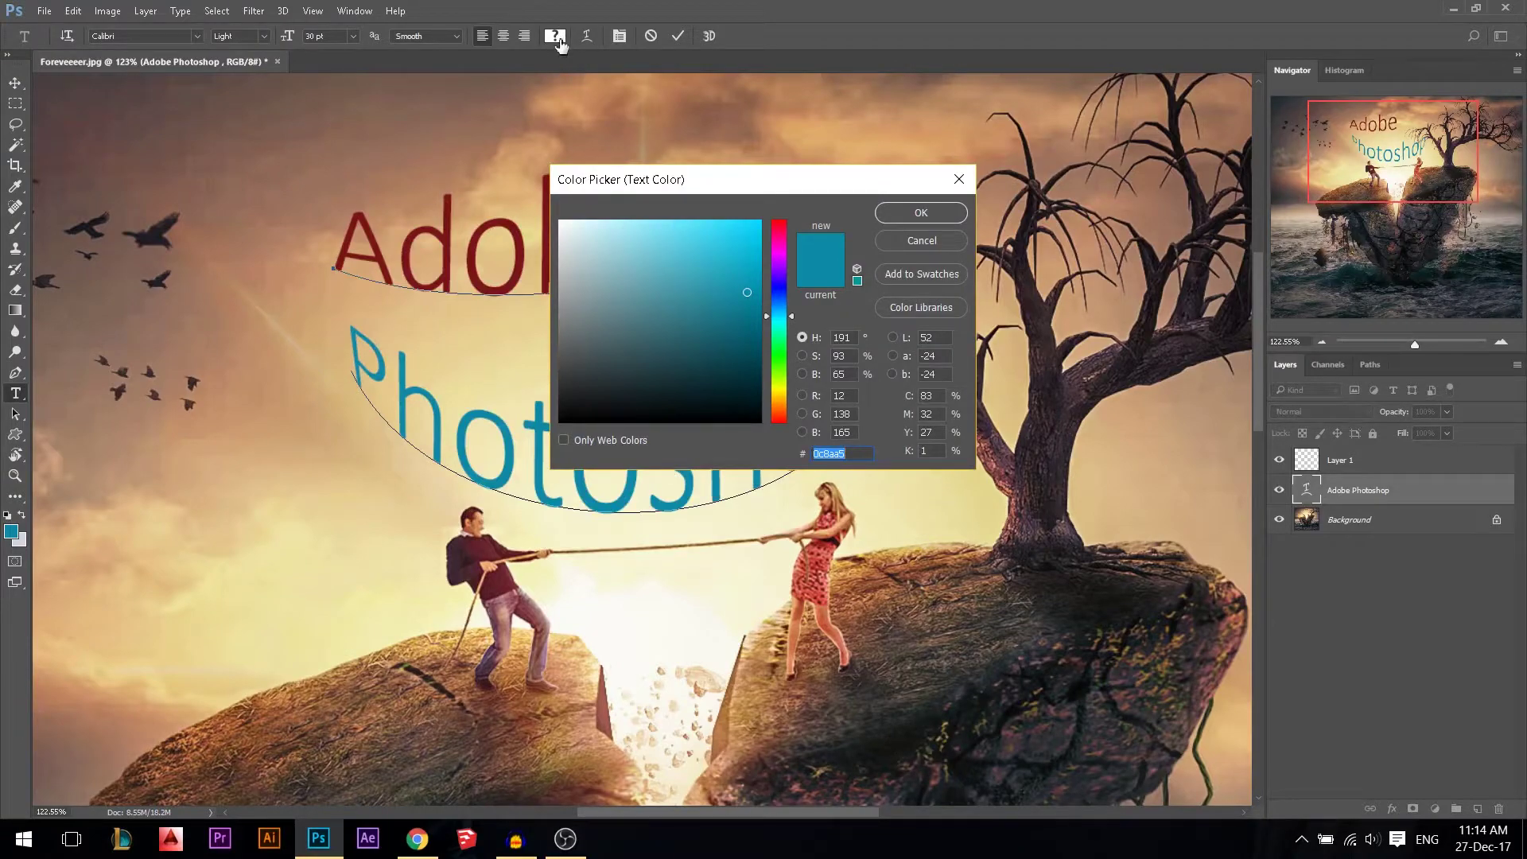
click(748, 323)
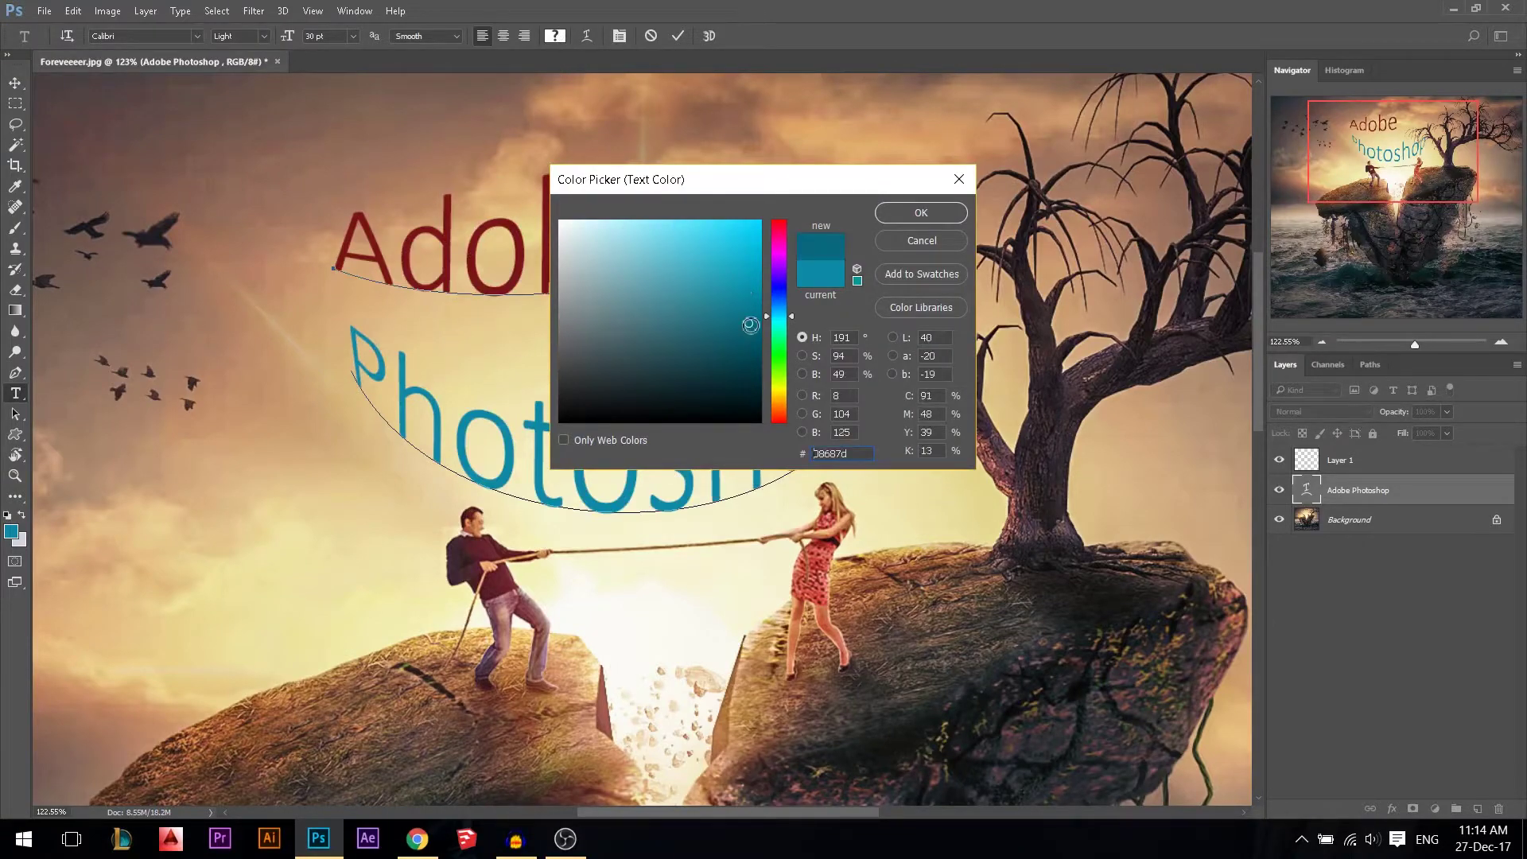
drag(778, 350, 787, 374)
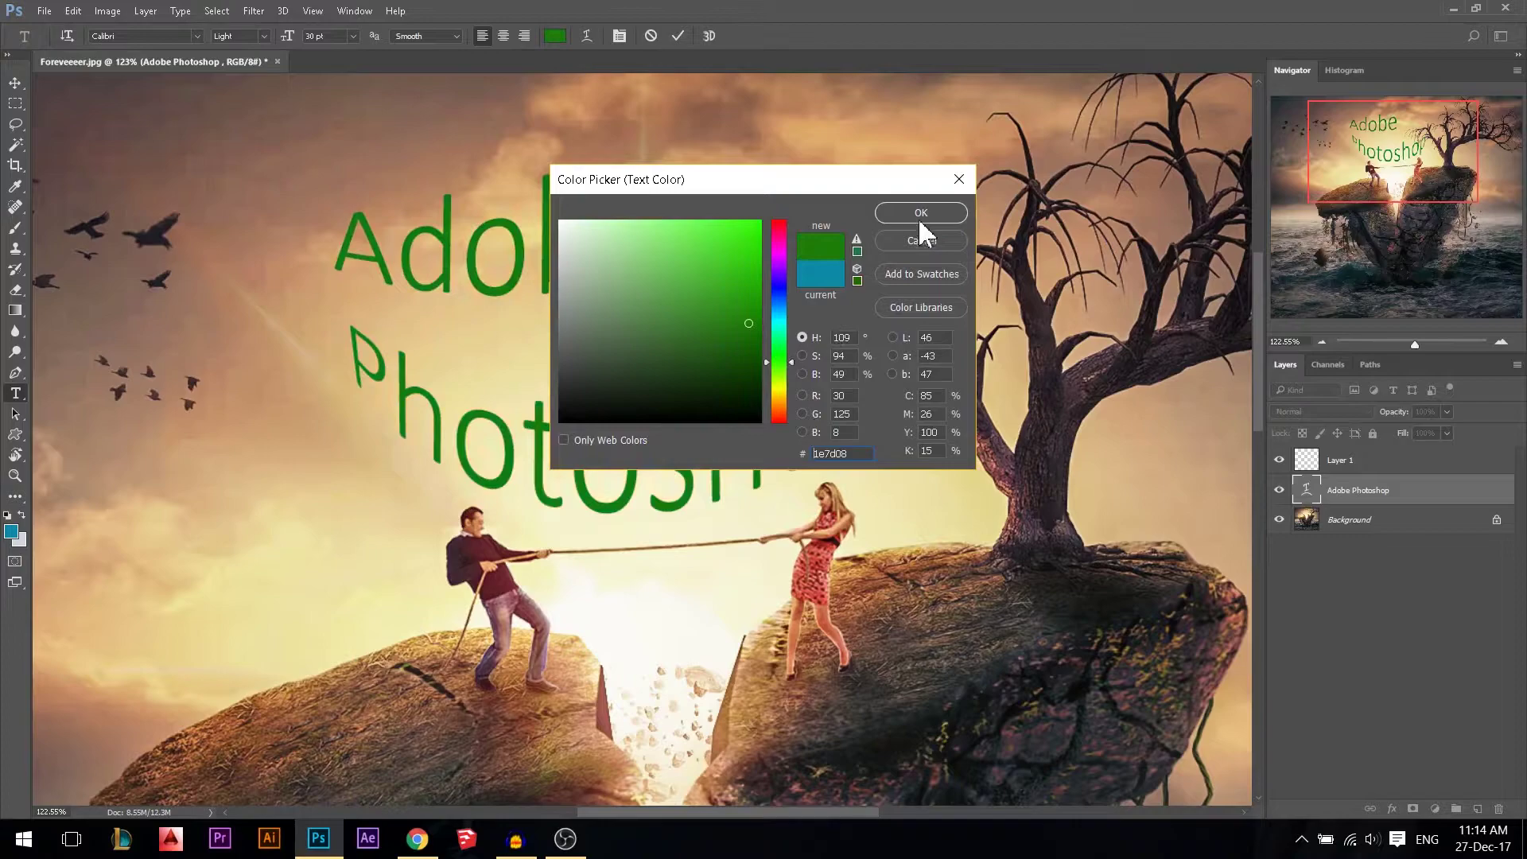
click(919, 214)
Flatten the text's Arc Lower warp by setting bend, horizontal distortion and vertical distortion to 0%.
click(585, 37)
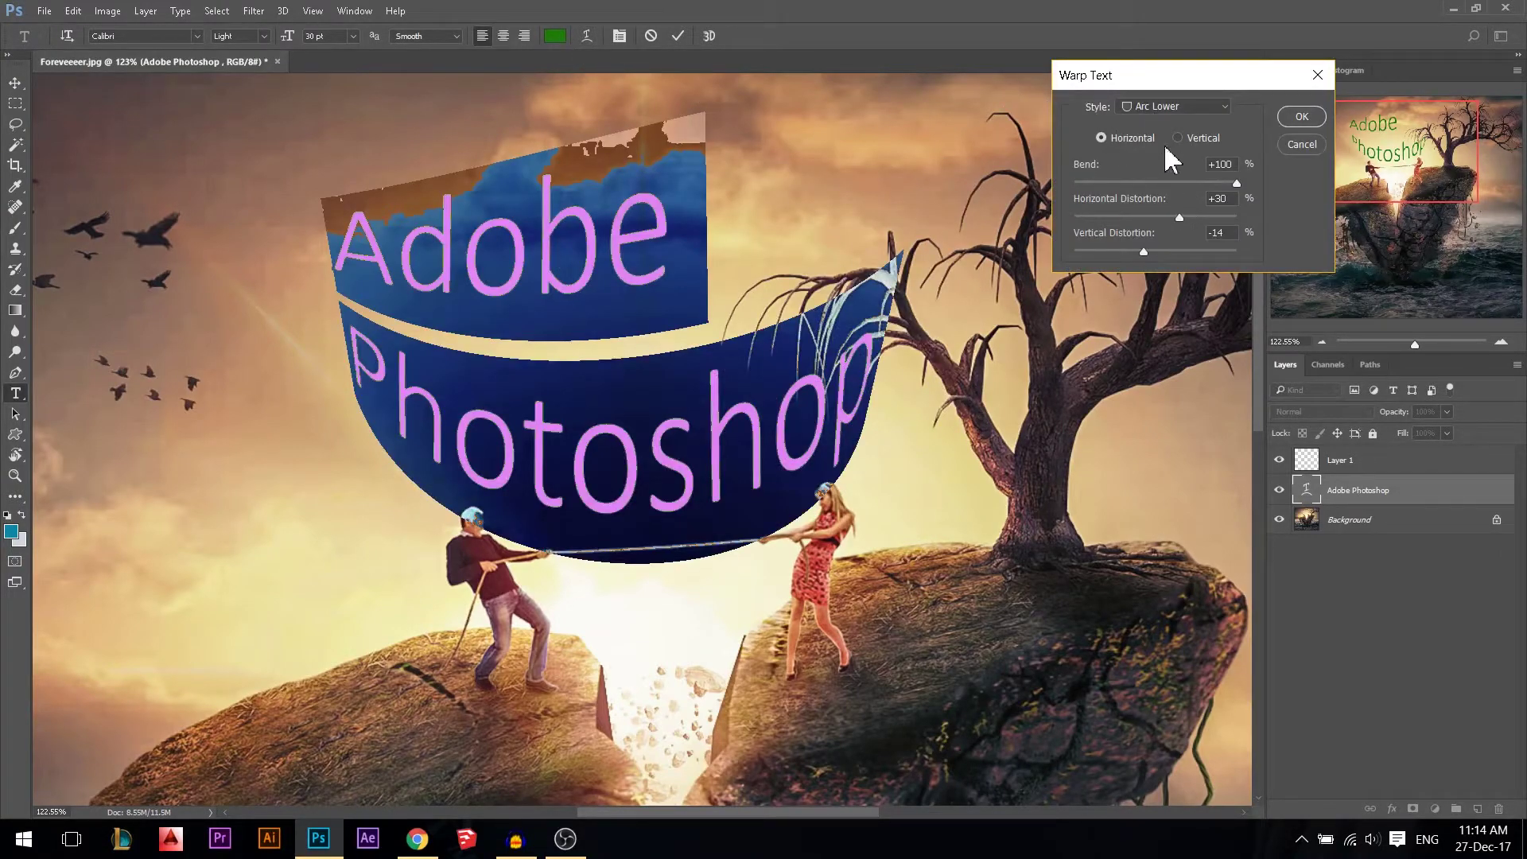
double_click(1224, 164)
text(0)
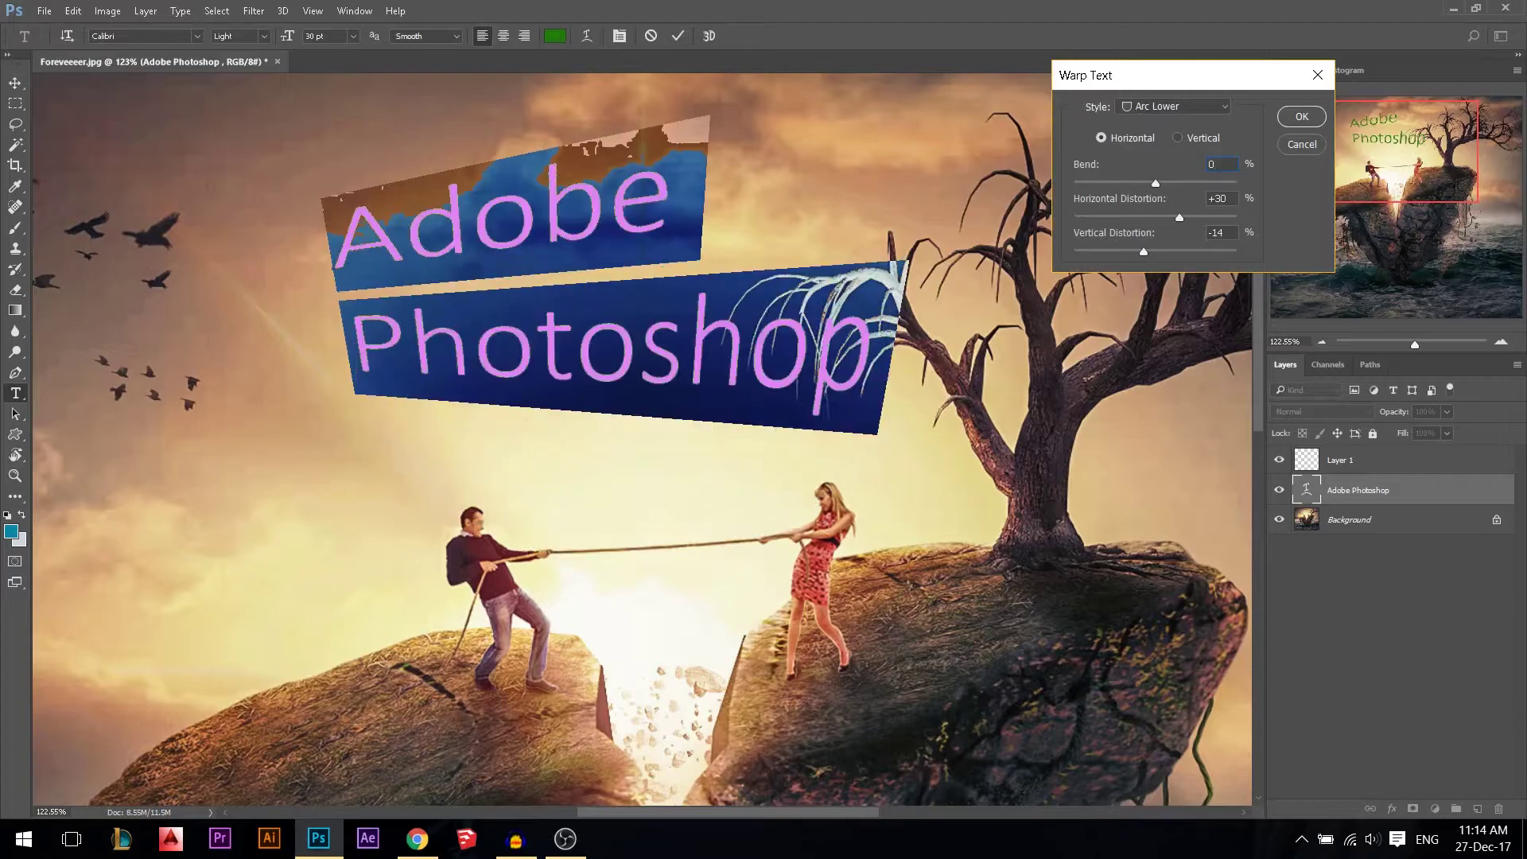
double_click(1224, 199)
text(0)
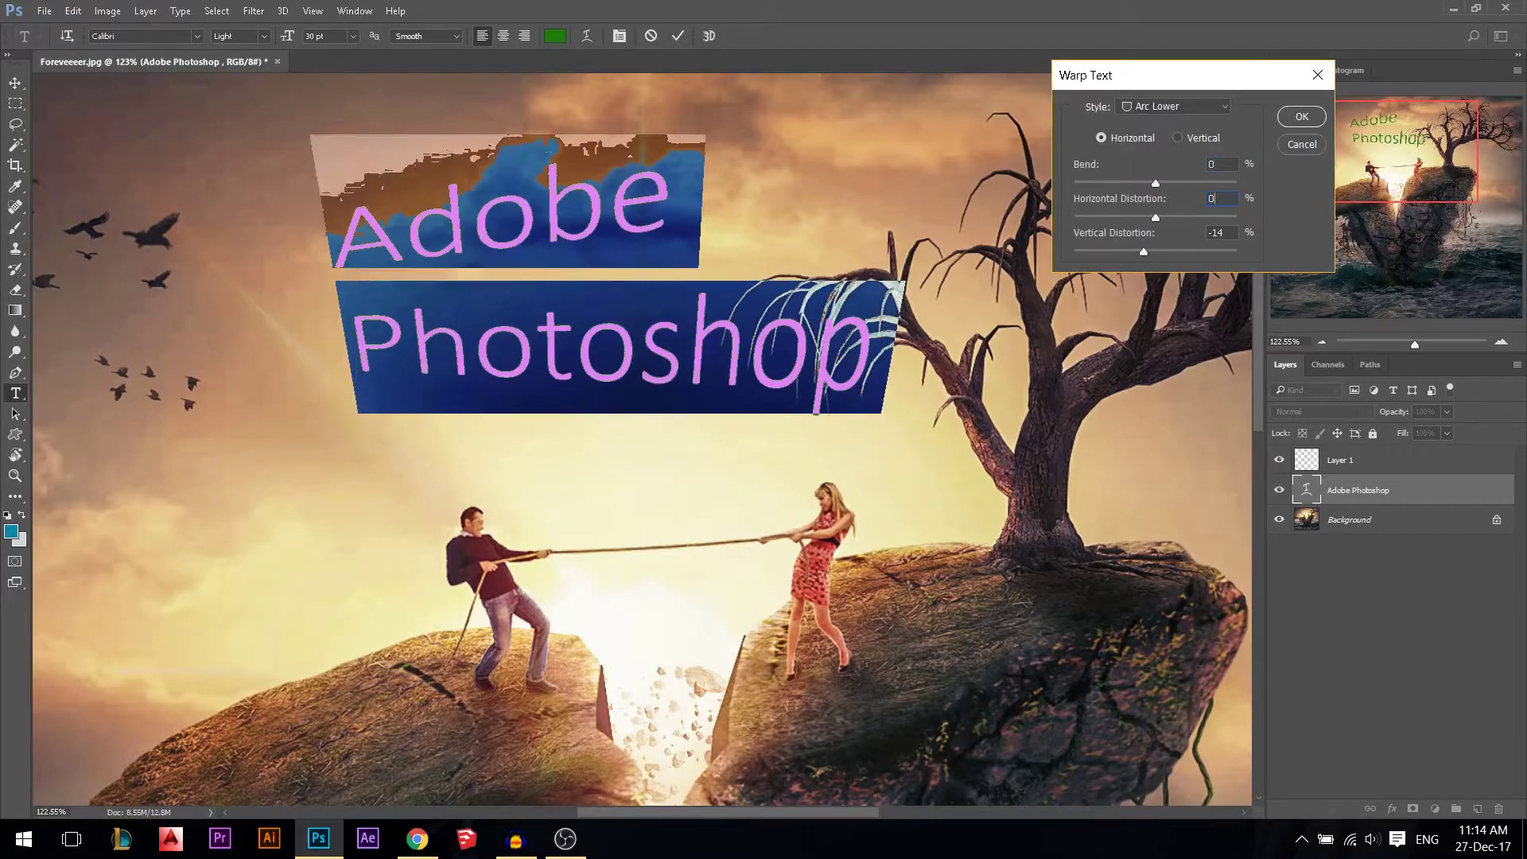
double_click(1228, 233)
text(0)
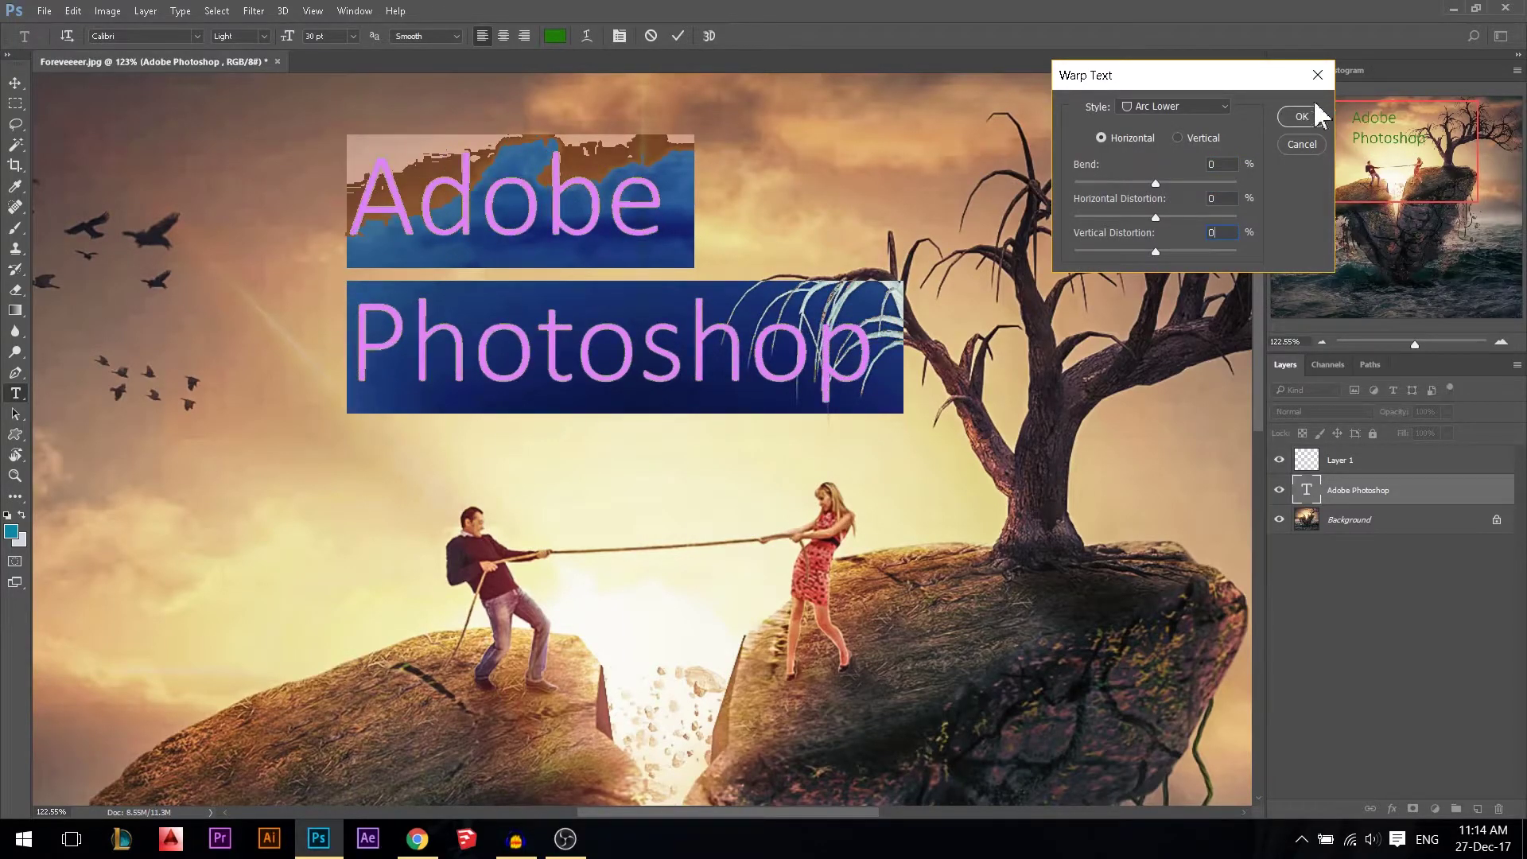
click(1301, 116)
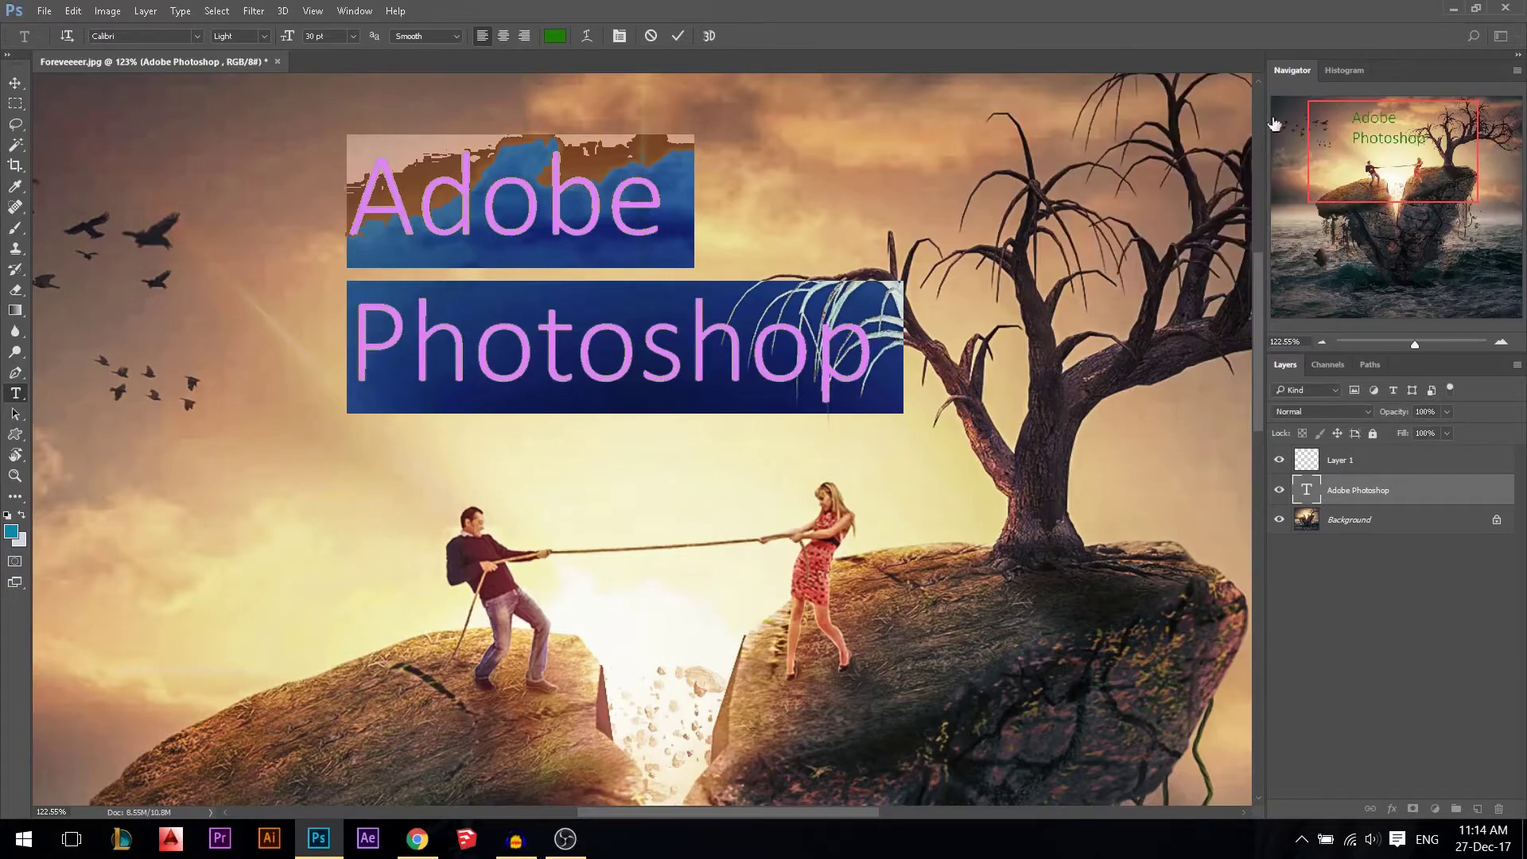
Show the Character settings clear of the layer list and set the text's font style to Italic.
click(619, 37)
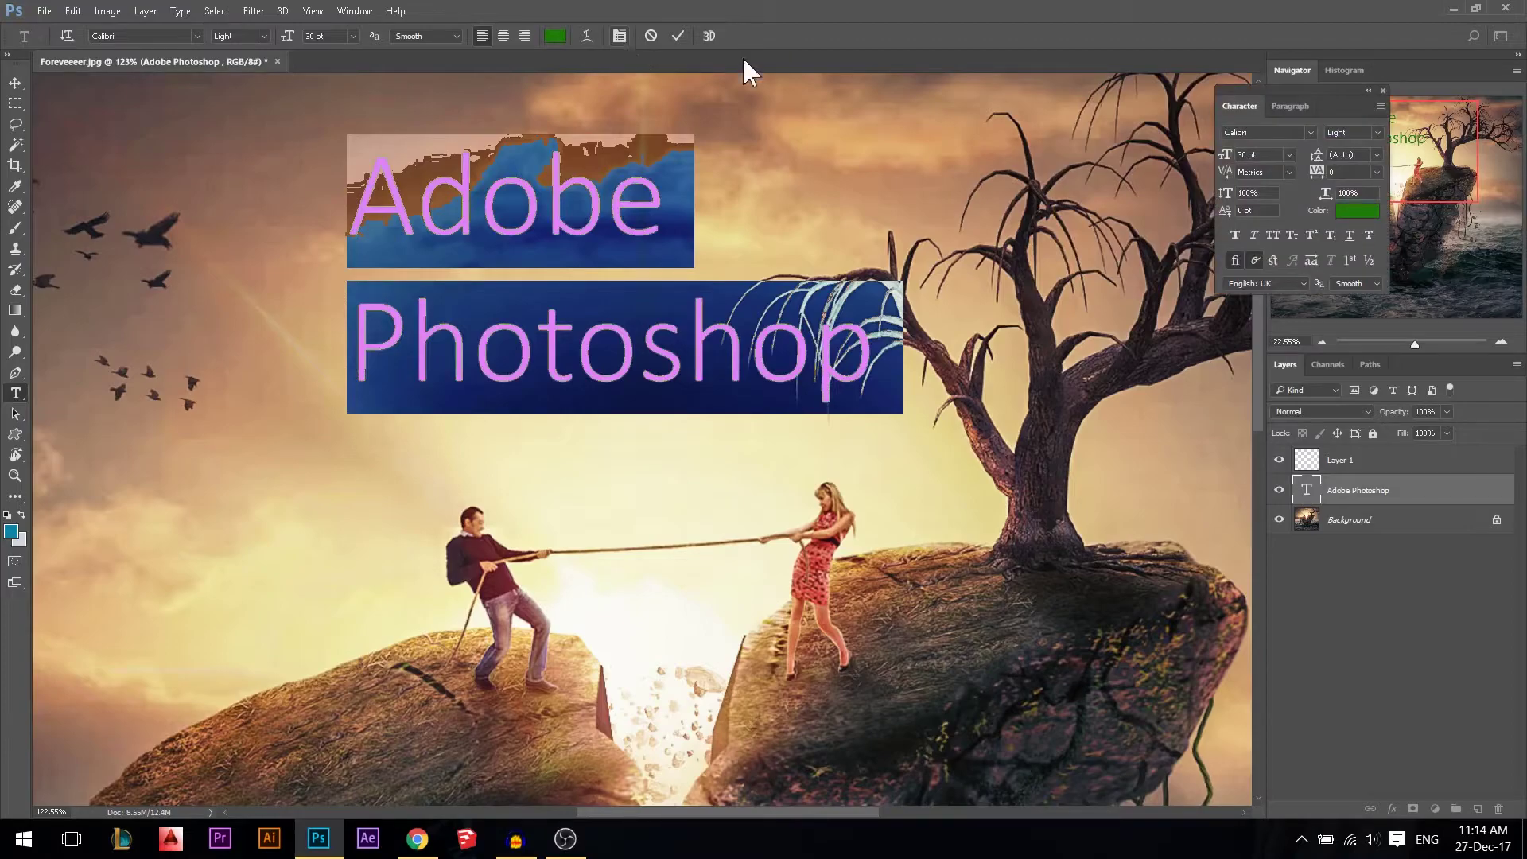
drag(1314, 94, 1156, 97)
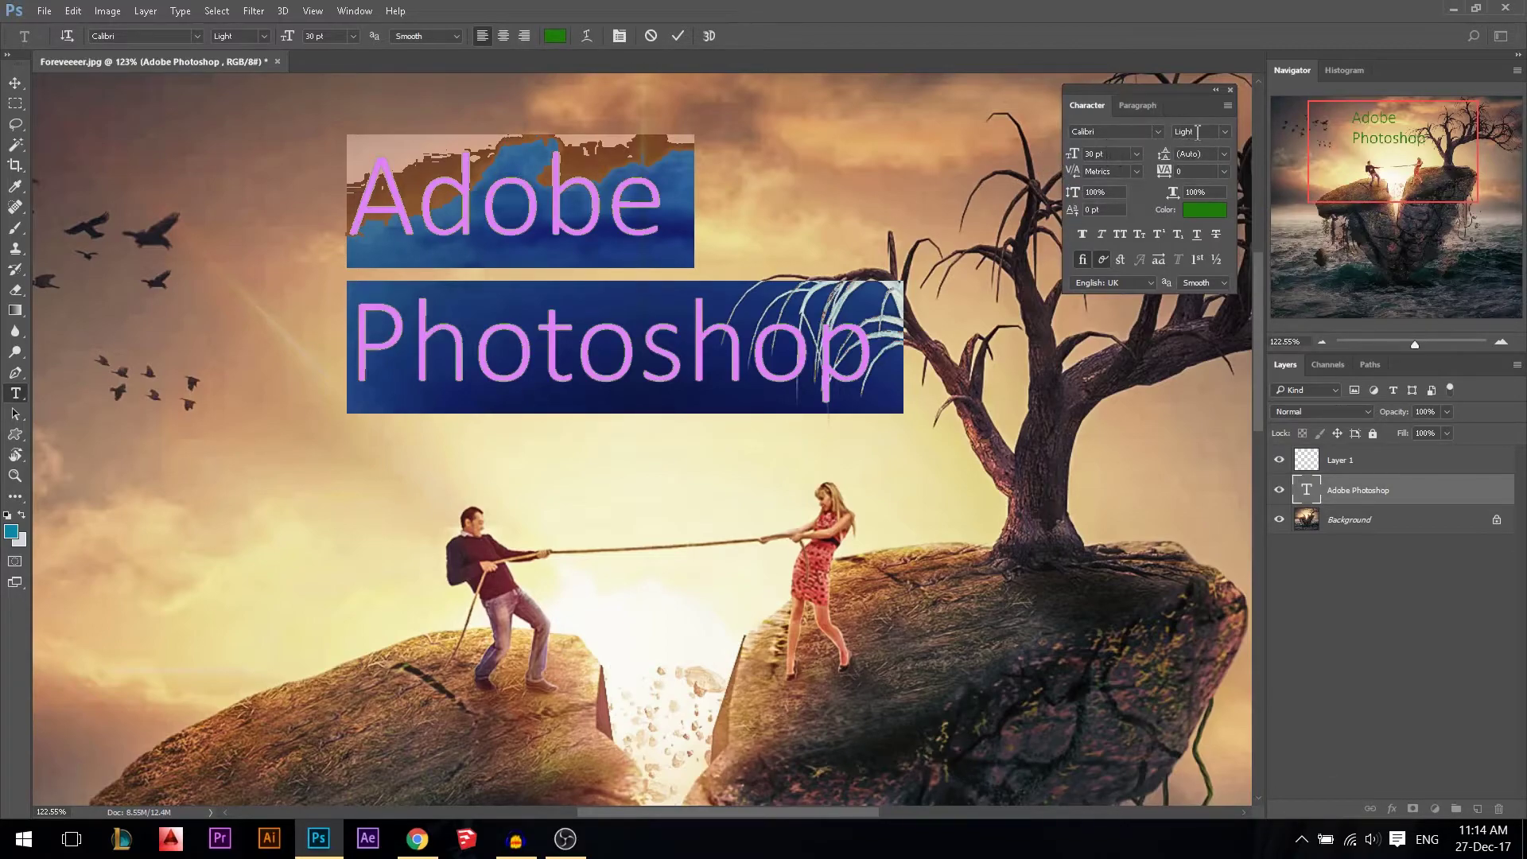
click(1158, 131)
click(1158, 131)
click(1224, 132)
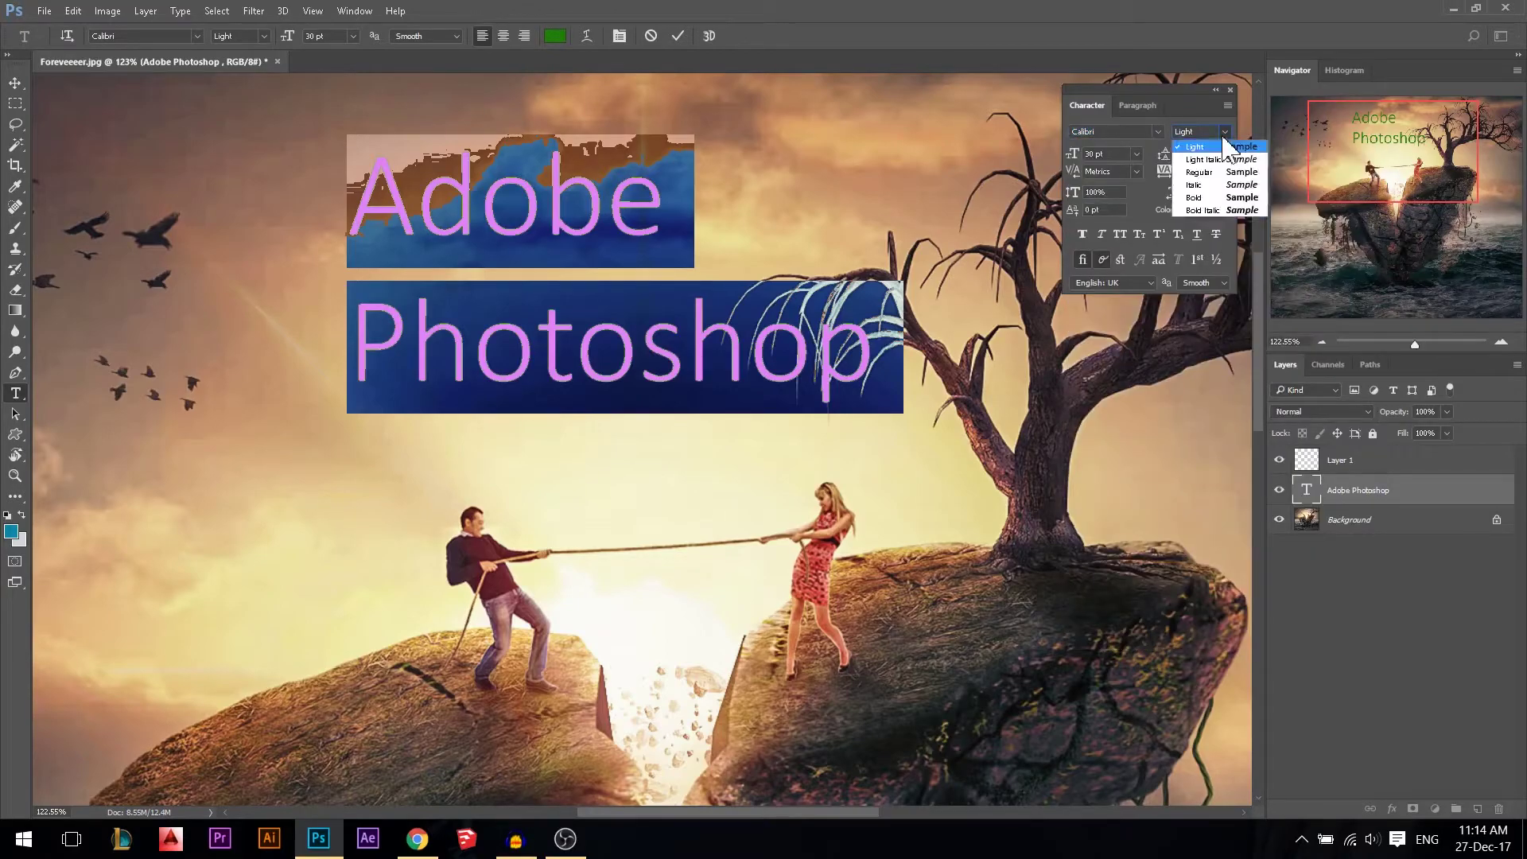
click(1201, 184)
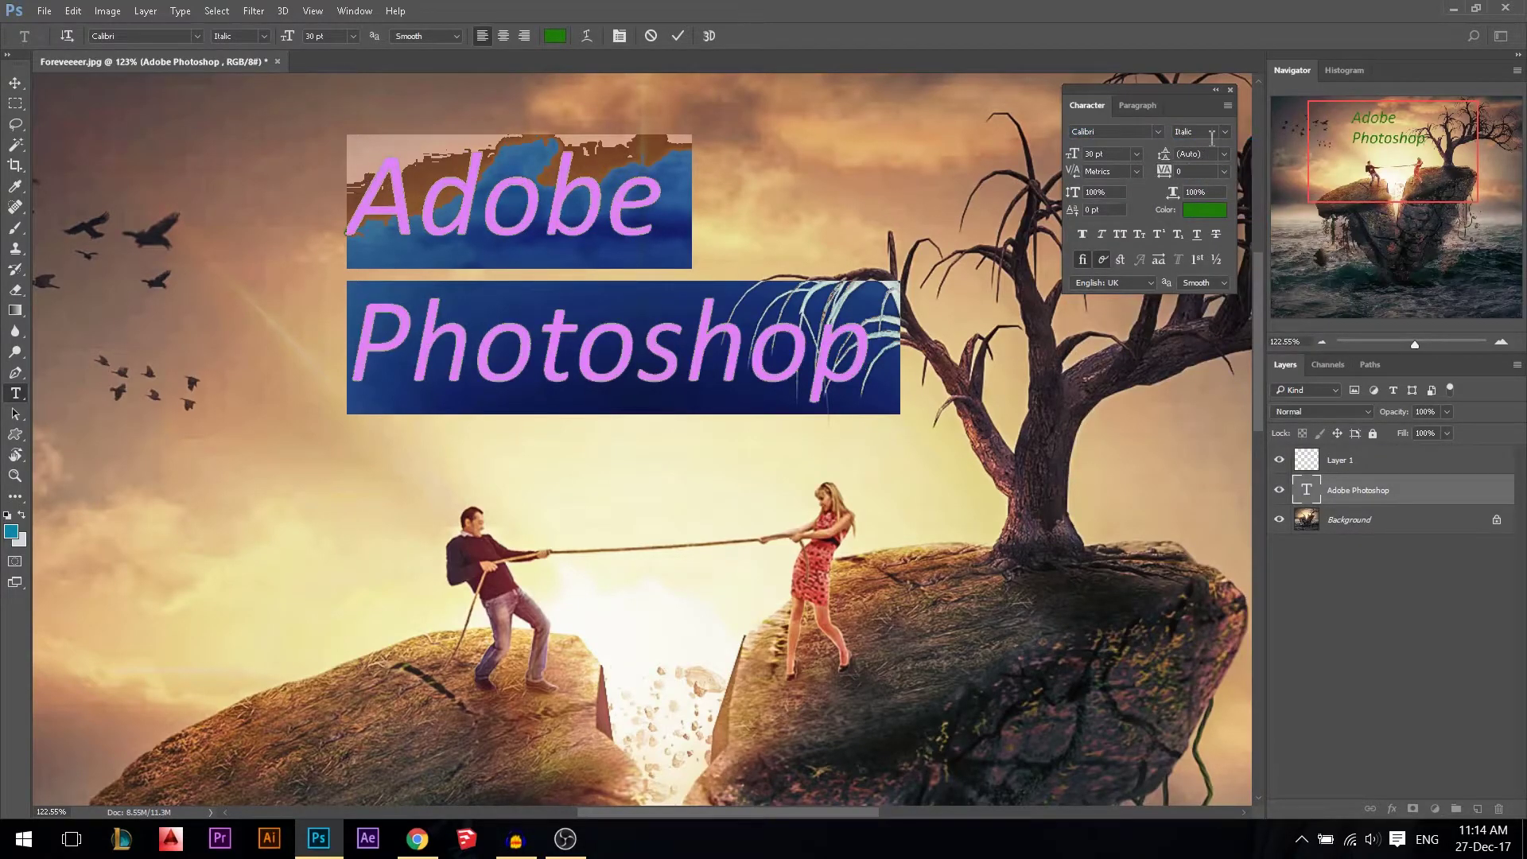
Set the leading of both text lines to 35 pt.
click(1136, 153)
click(1135, 153)
click(1227, 155)
click(1227, 155)
mouse_move(1162, 159)
mouse_down()
mouse_move(1182, 159)
mouse_move(1167, 158)
mouse_up()
Widen the letter spacing of both text lines to a tracking of 100.
click(1177, 172)
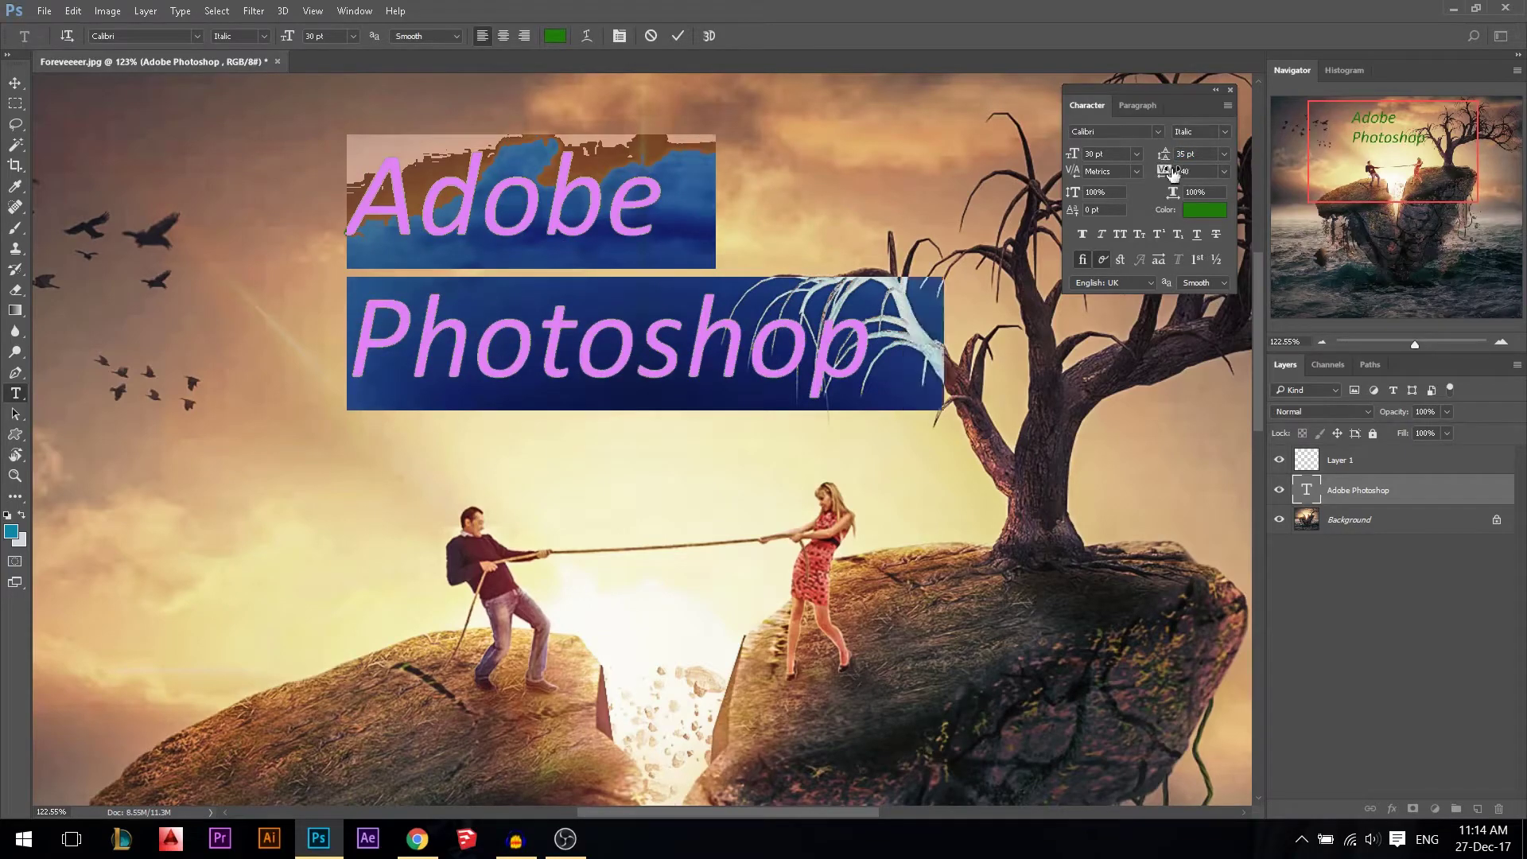
text(240)
key(Return)
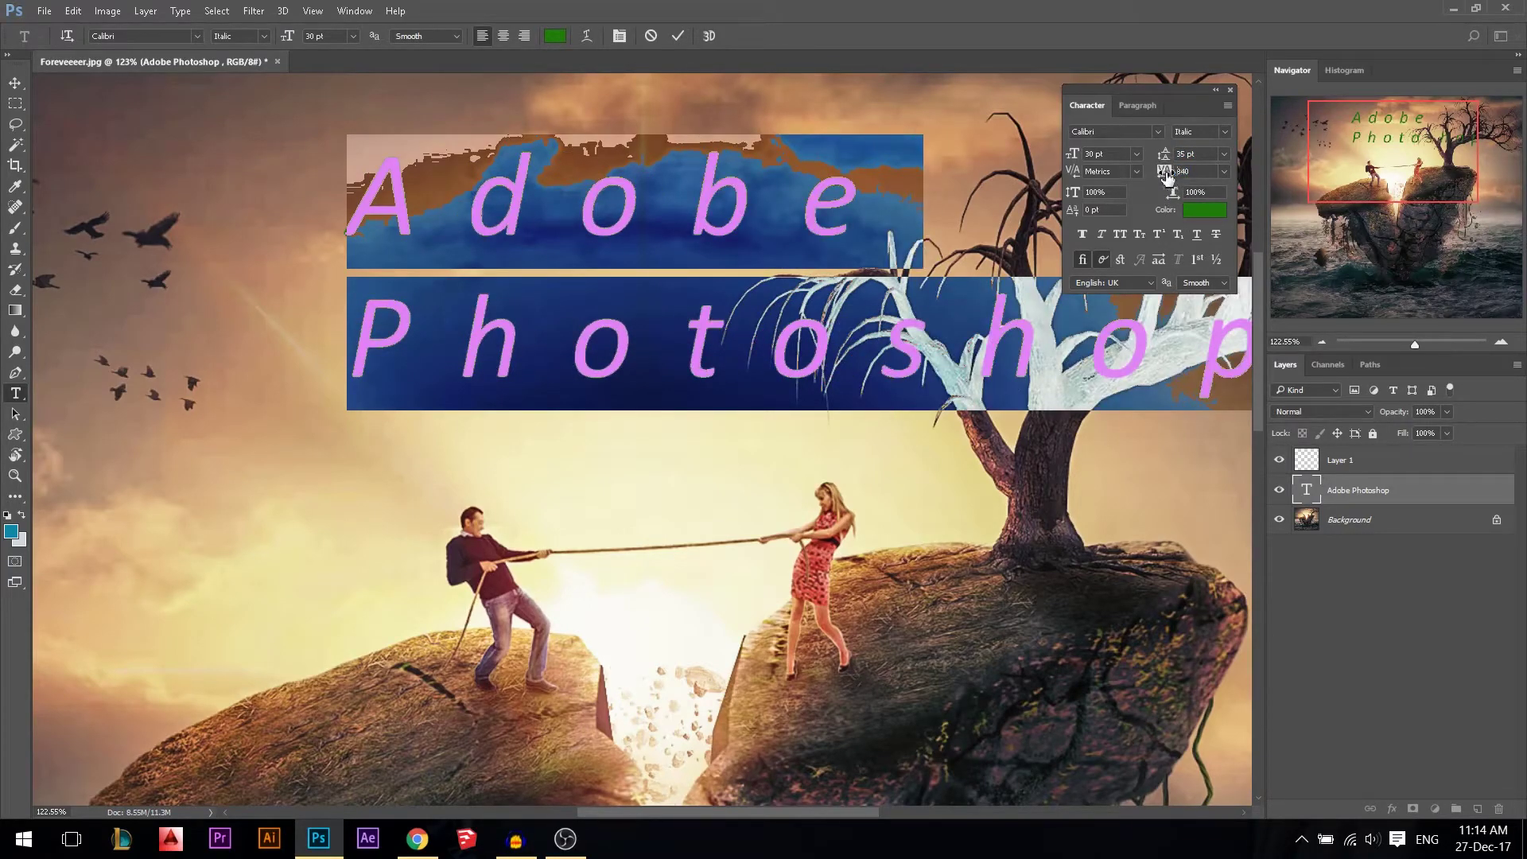
drag(1163, 177, 1148, 176)
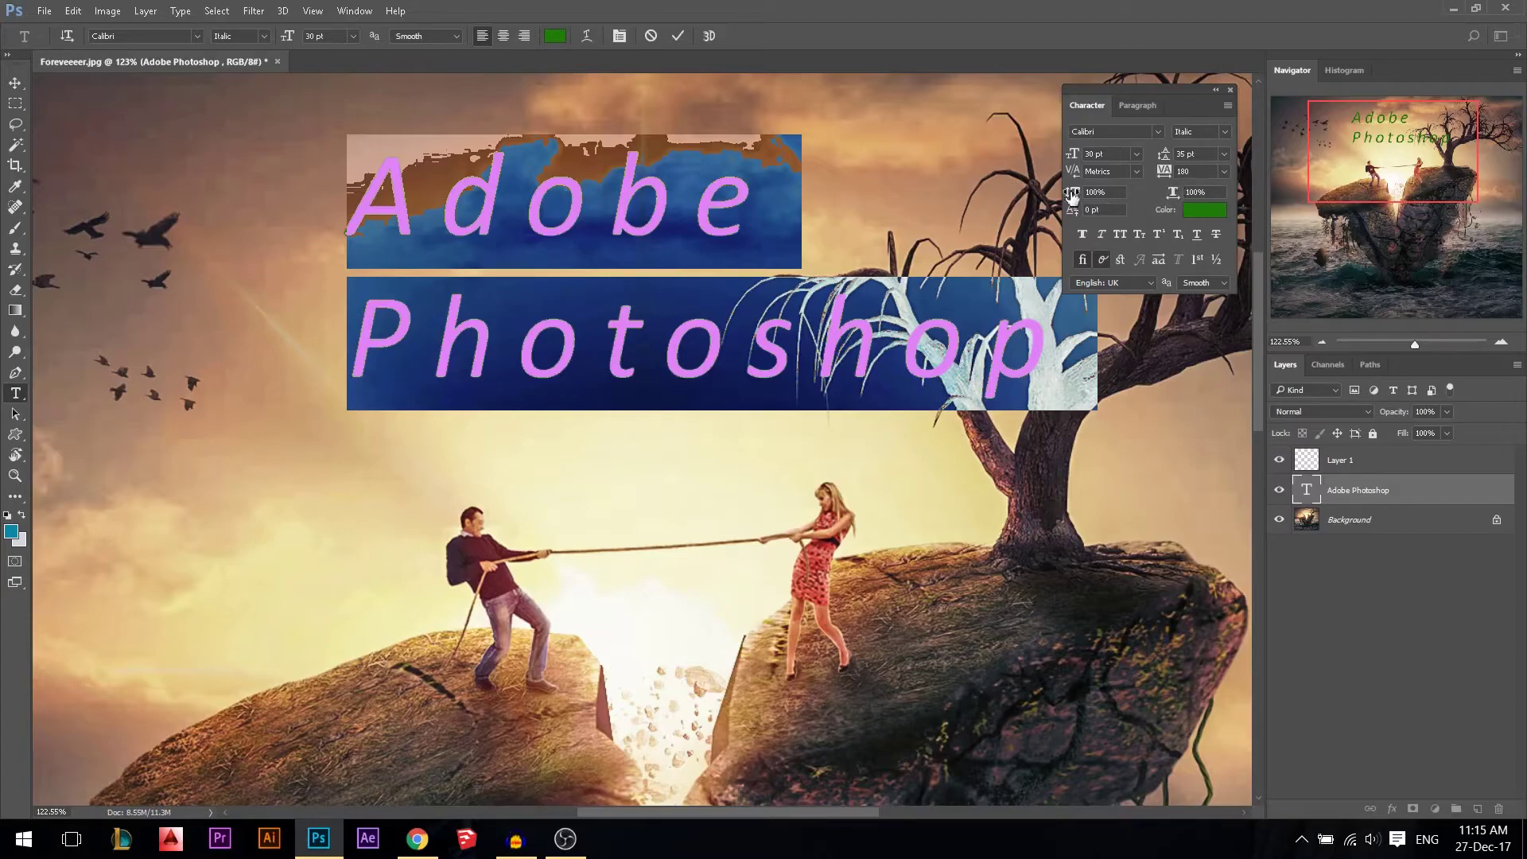
Enlarge the word "Adobe" by setting its horizontal scale to 143% and increasing its vertical scale.
click(815, 320)
drag(740, 209, 374, 205)
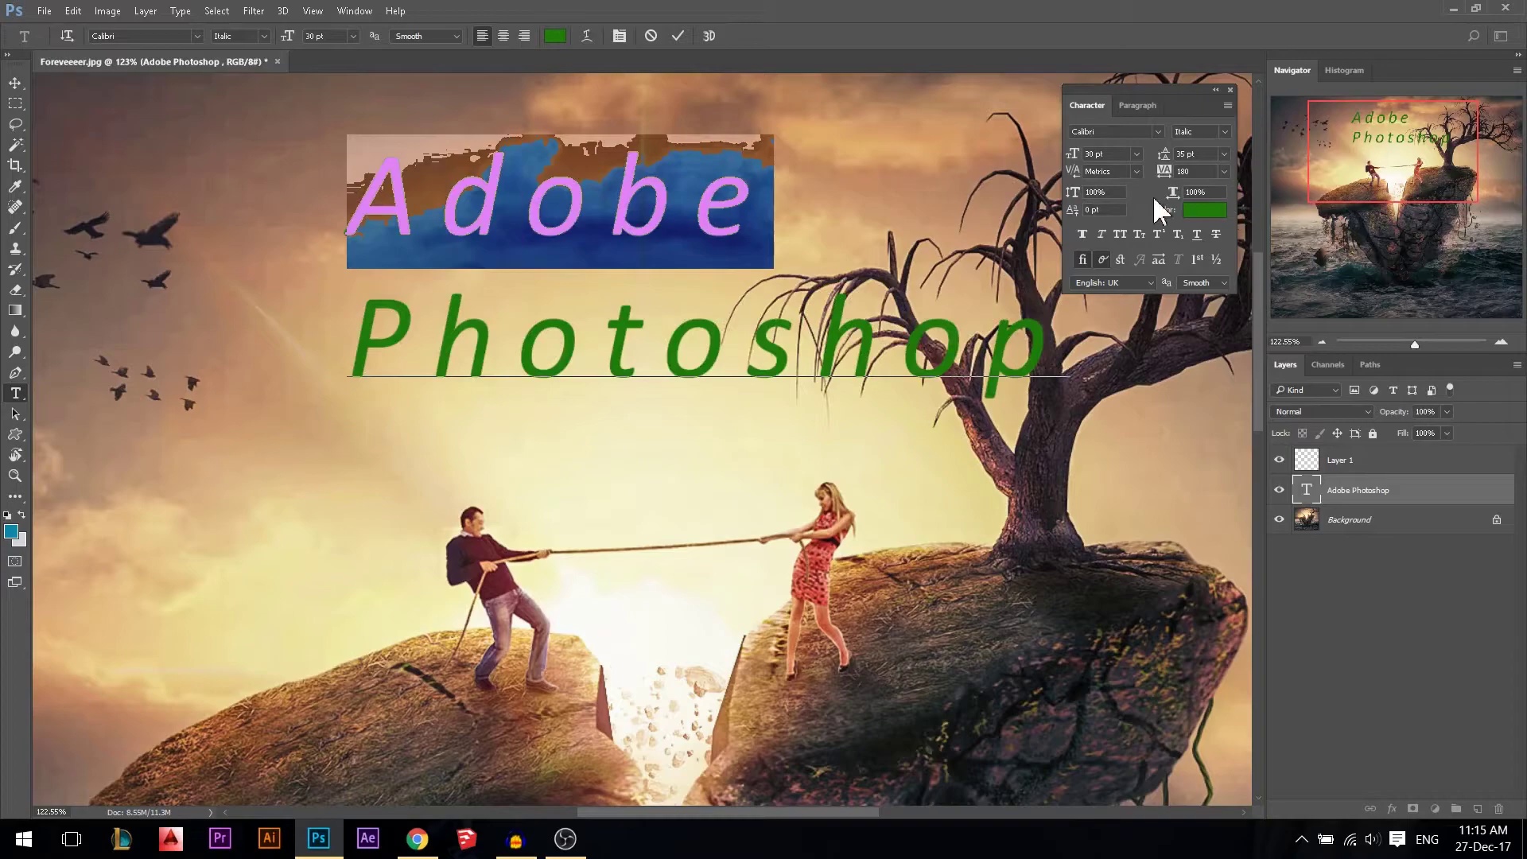
drag(1170, 194, 1204, 197)
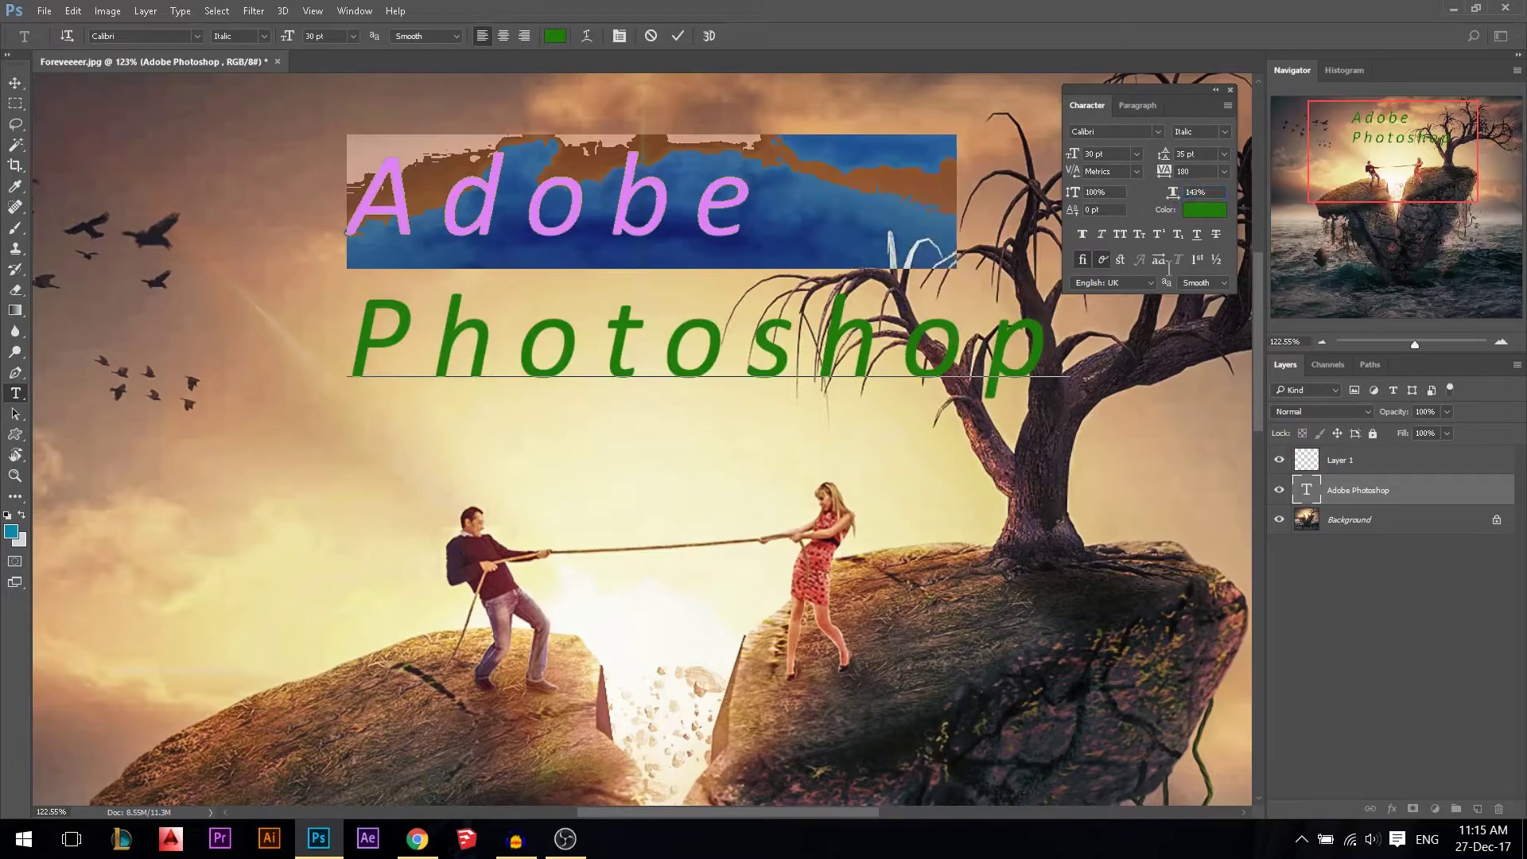
drag(1079, 198, 1106, 197)
Lower the word "Photoshop" slightly with a baseline shift of -2 pt.
drag(1049, 358, 348, 358)
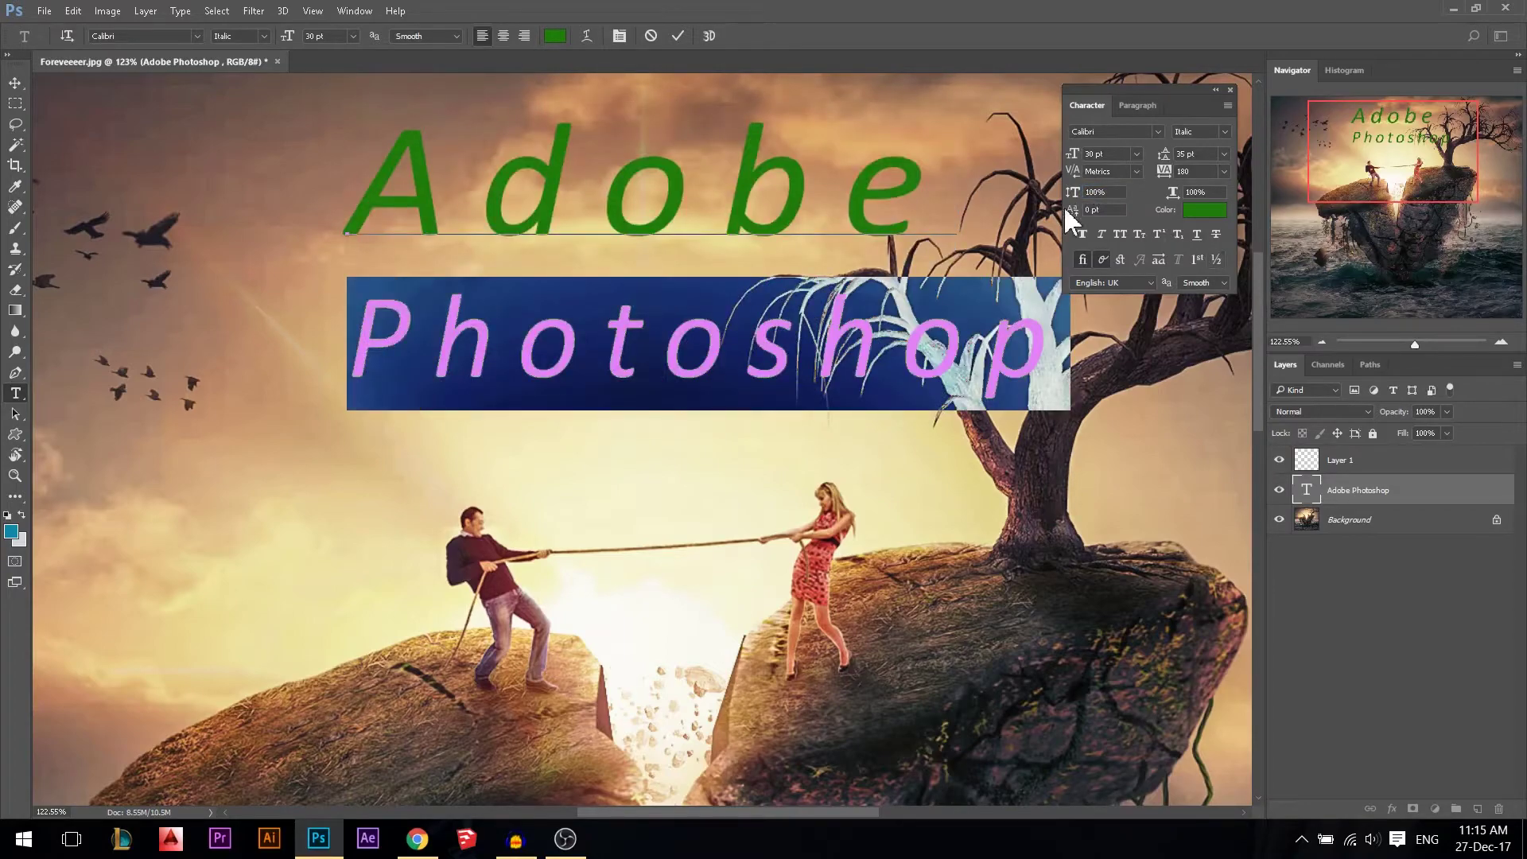
drag(1075, 213, 1047, 215)
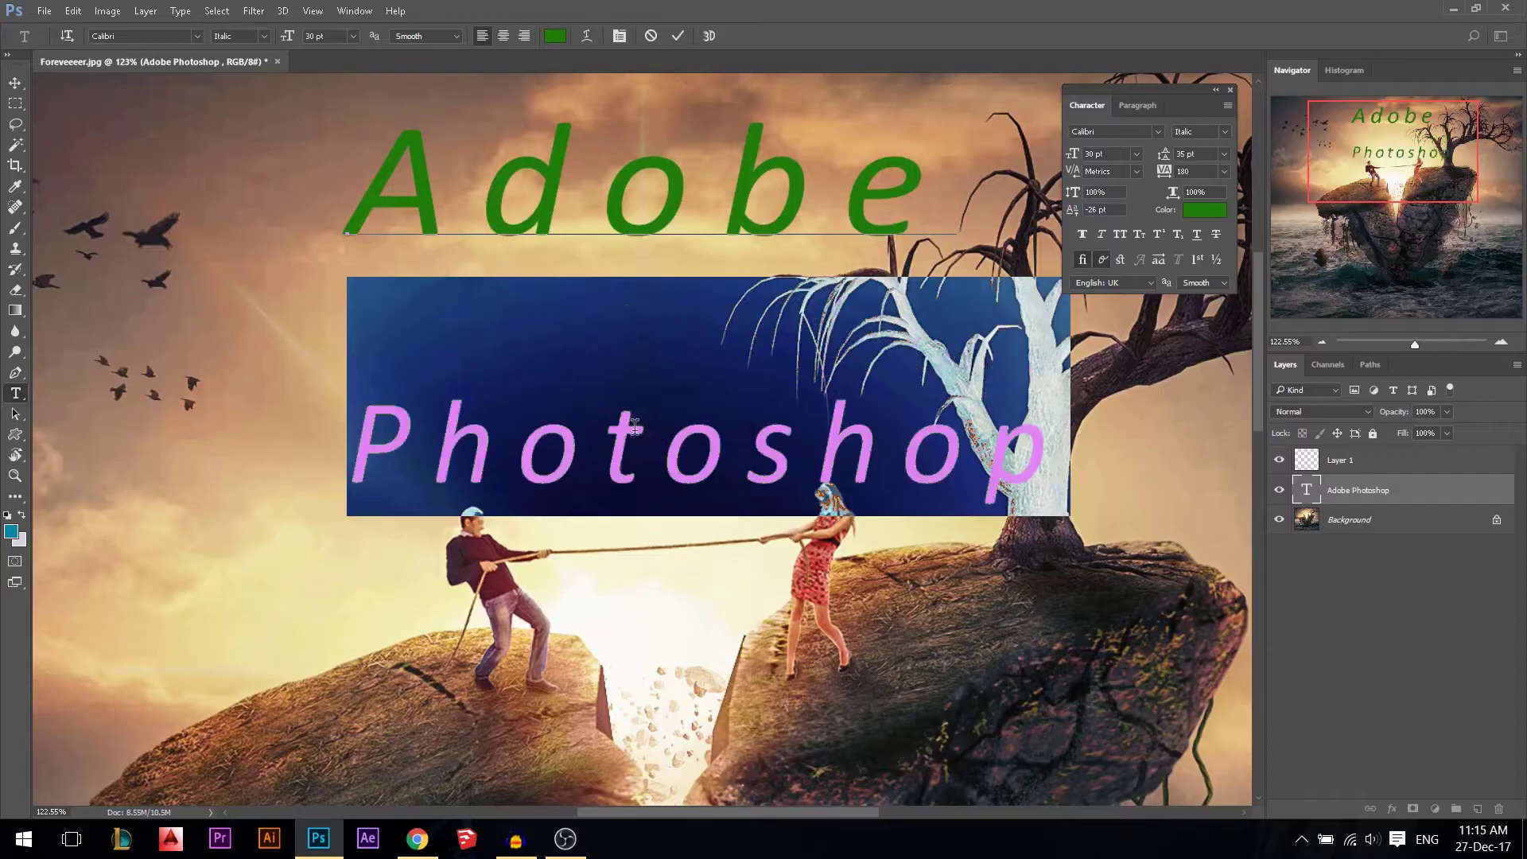
mouse_move(1078, 208)
mouse_down()
mouse_move(1094, 213)
mouse_move(1068, 217)
mouse_up()
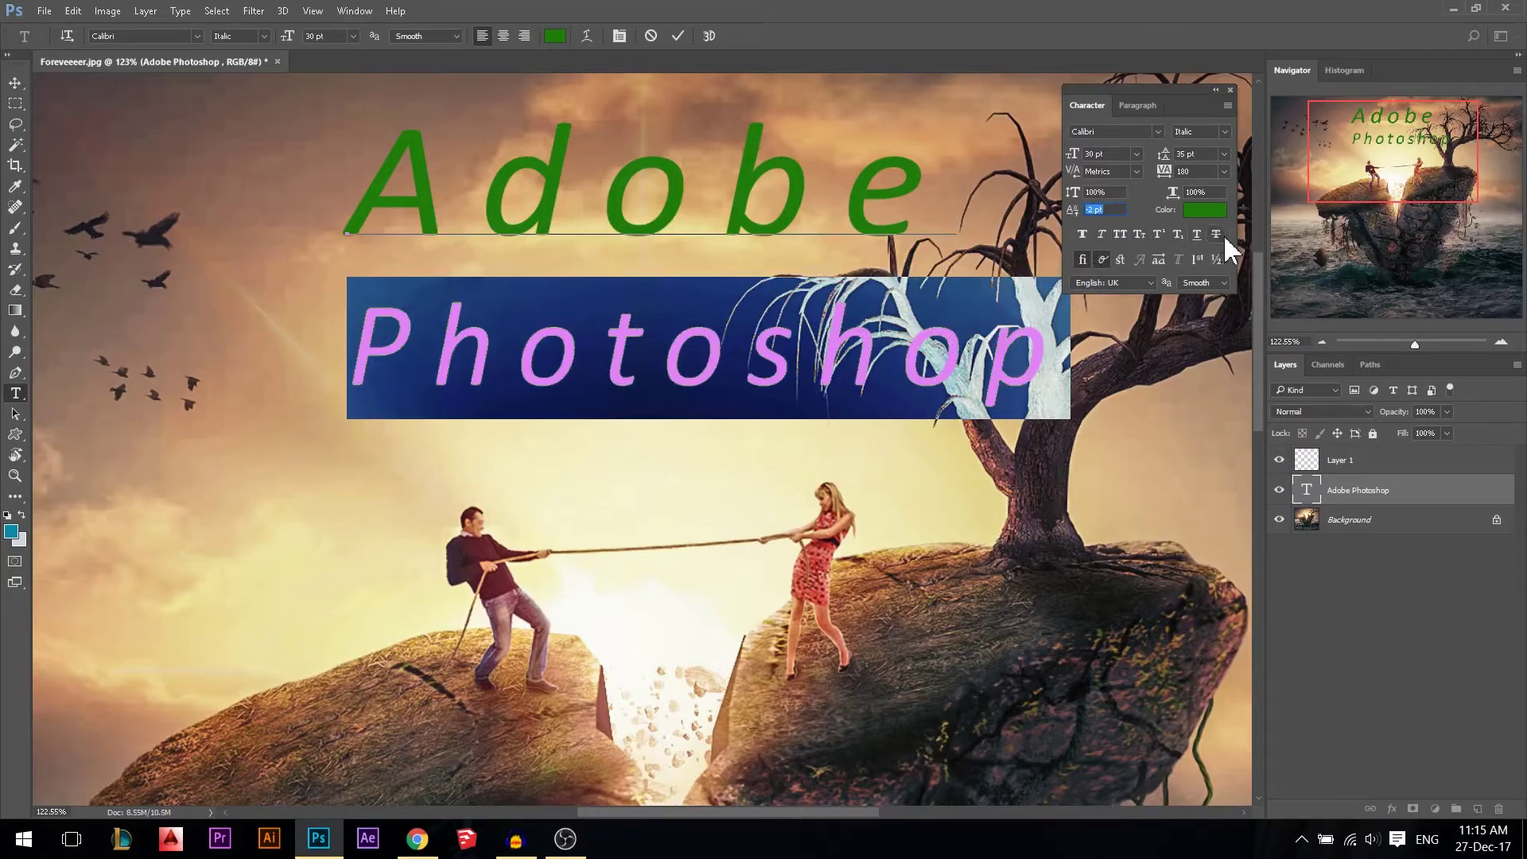
Try faux bold on the word "Photoshop", remove it, and set the word's font style to Regular.
click(1083, 234)
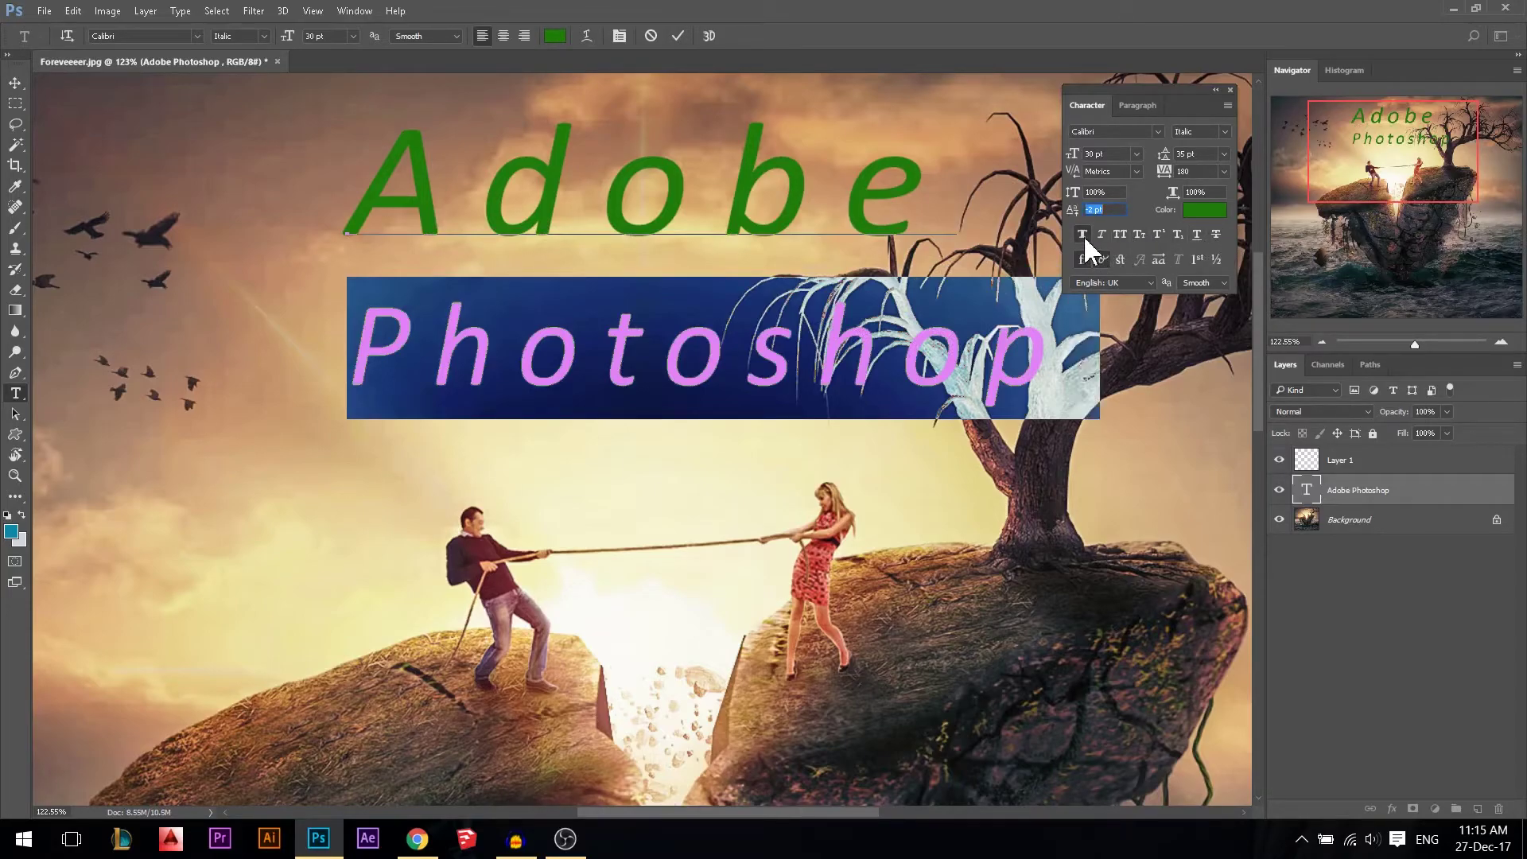
click(1083, 234)
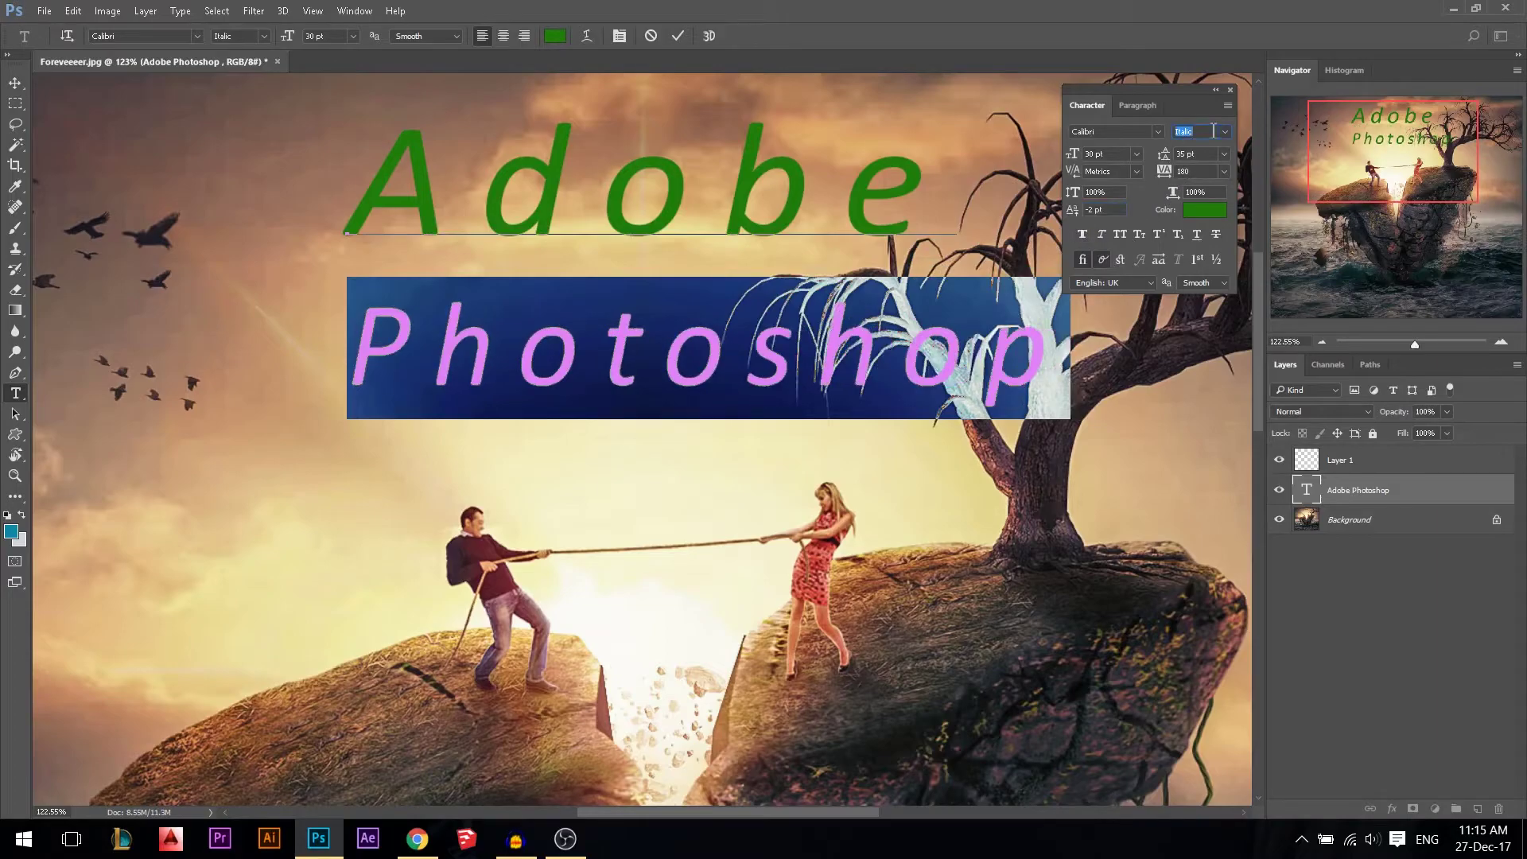
click(1185, 131)
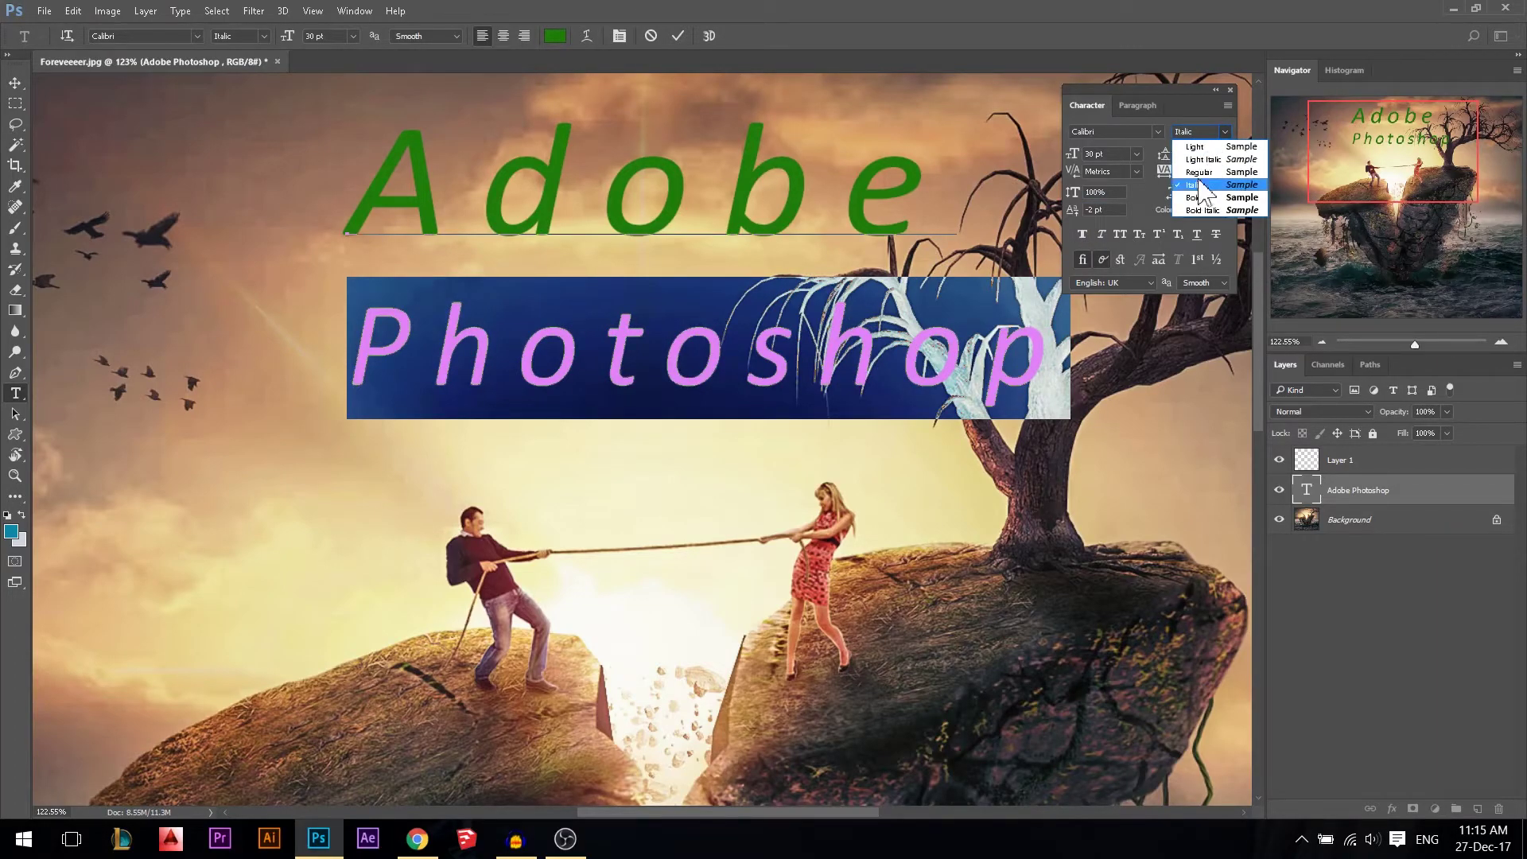
click(1199, 172)
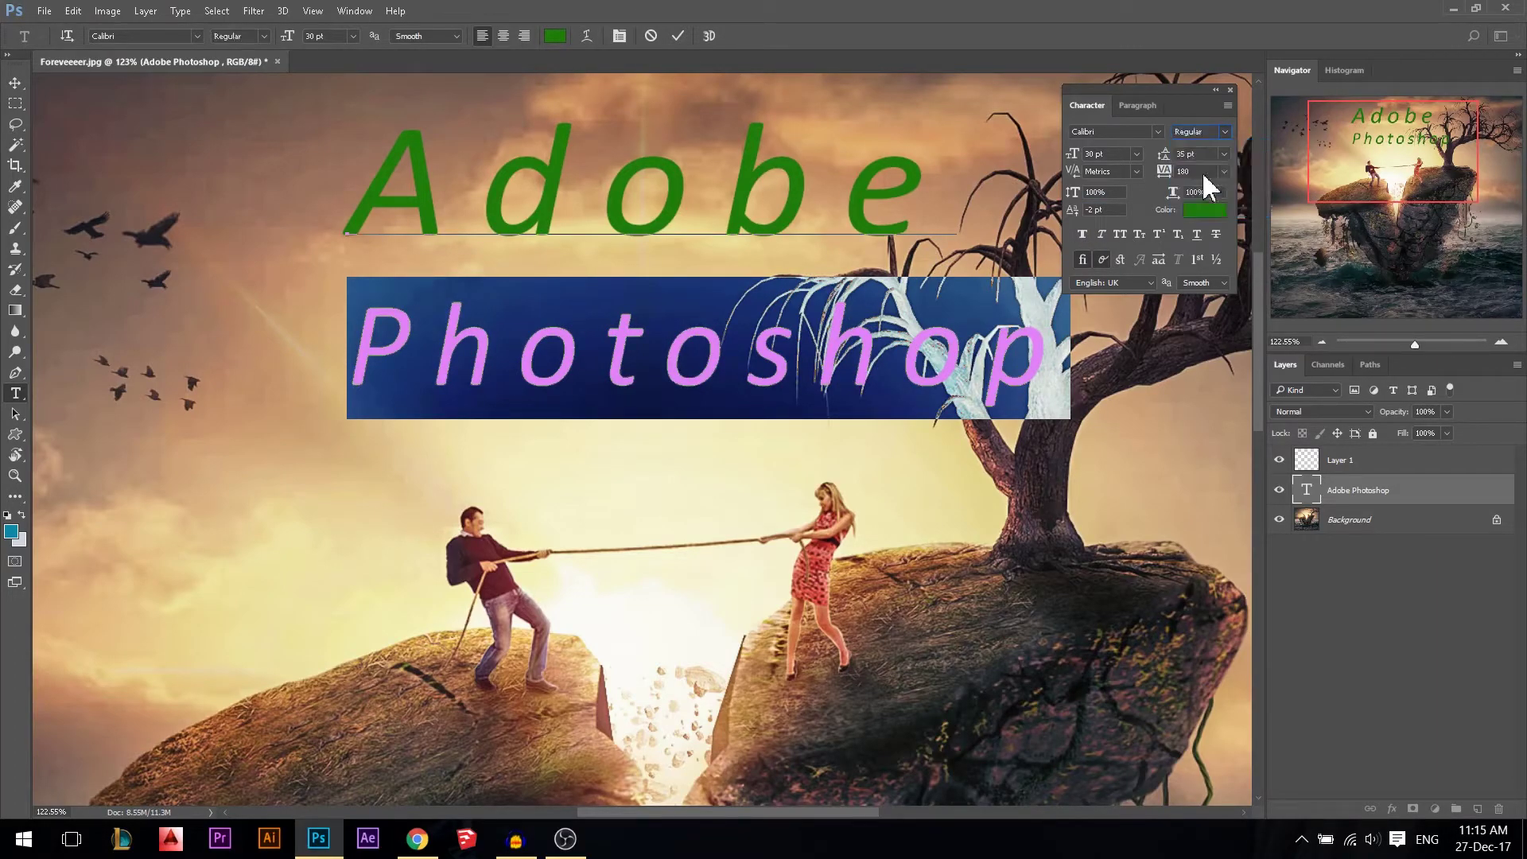
Try faux bold and faux italic on the Regular-style word "Photoshop".
click(1083, 235)
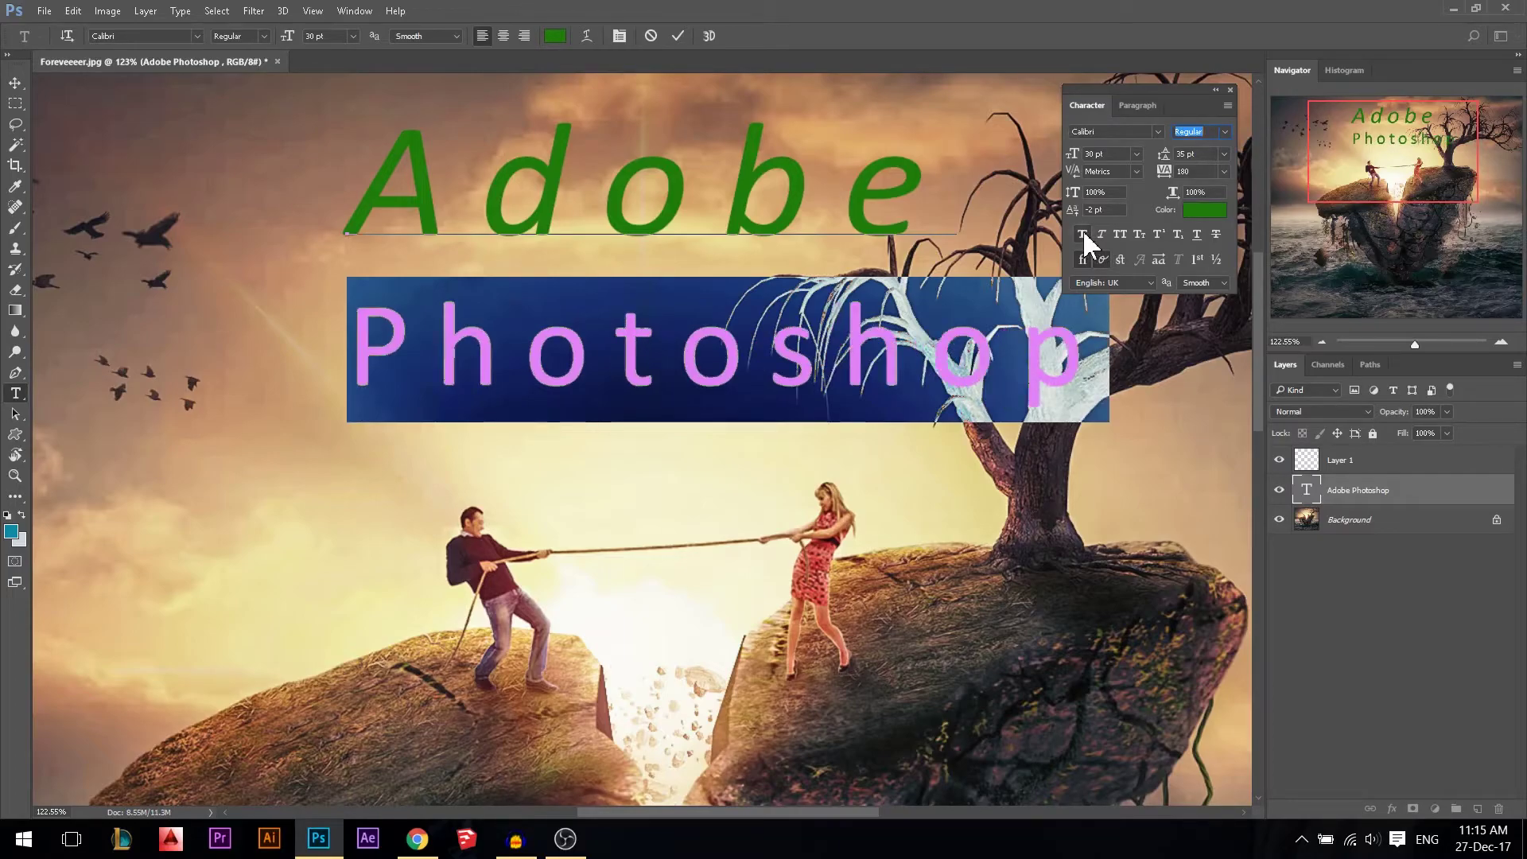
click(1082, 233)
click(1083, 233)
click(1101, 234)
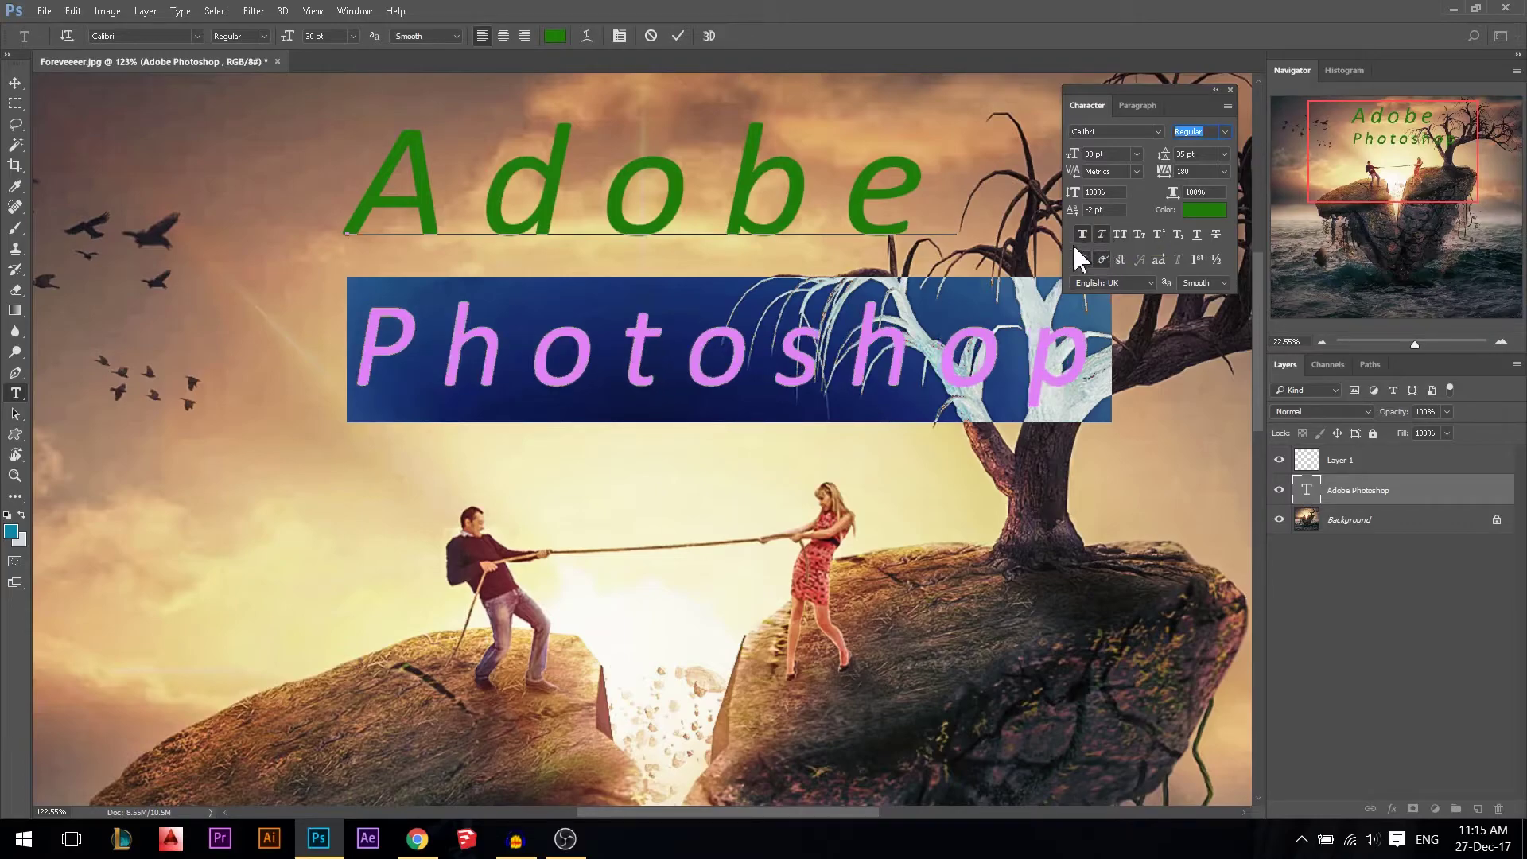
Clear faux bold and faux italic from "Photoshop" and compare all caps with small caps, ending on small caps.
click(1139, 234)
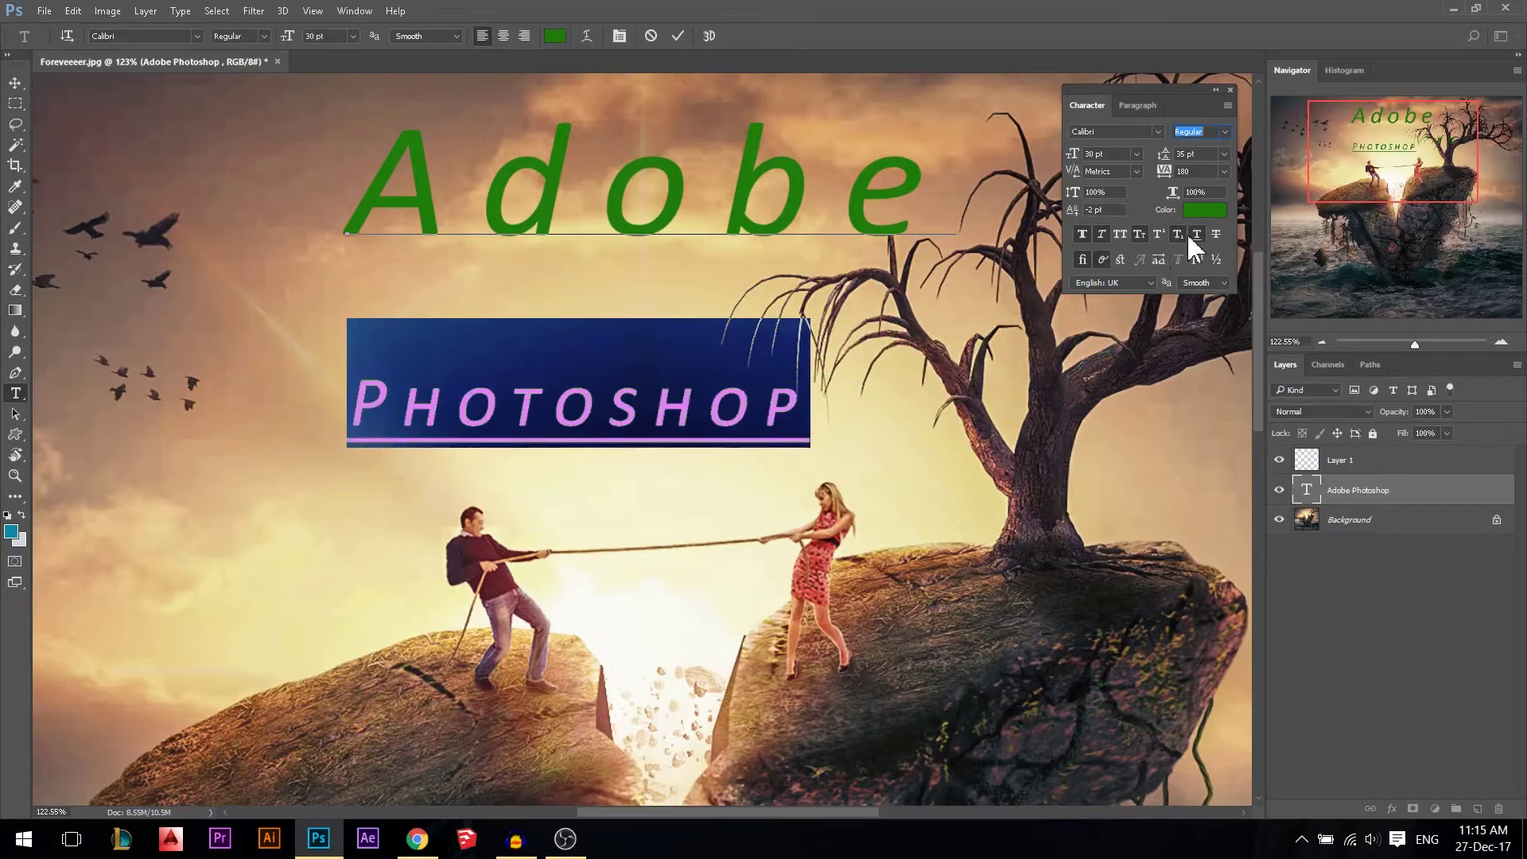
click(1120, 234)
click(1102, 234)
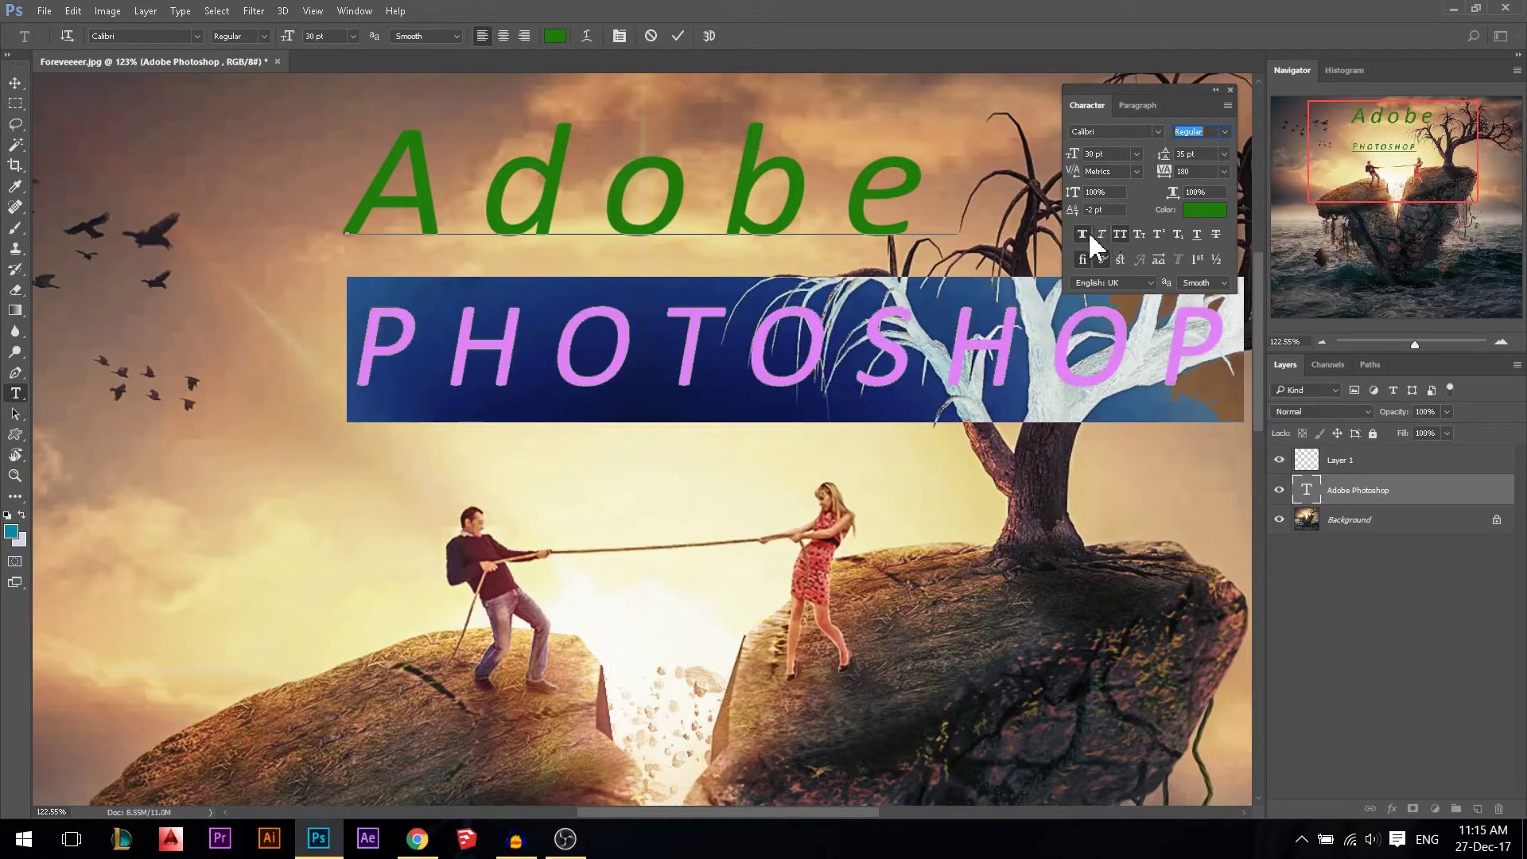
click(1120, 234)
click(1100, 235)
click(1100, 235)
click(1123, 233)
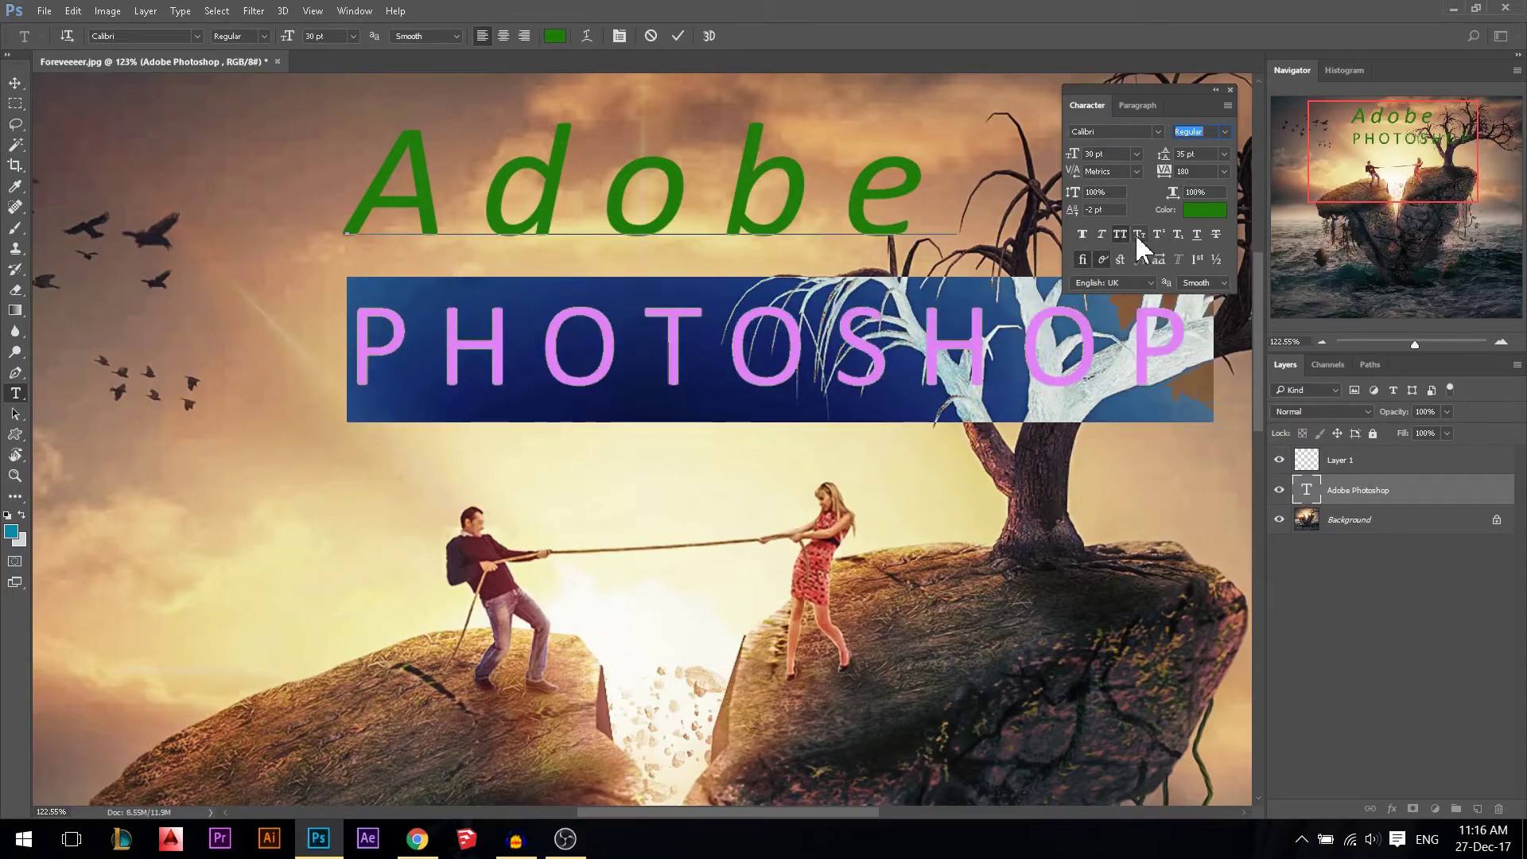
click(1139, 234)
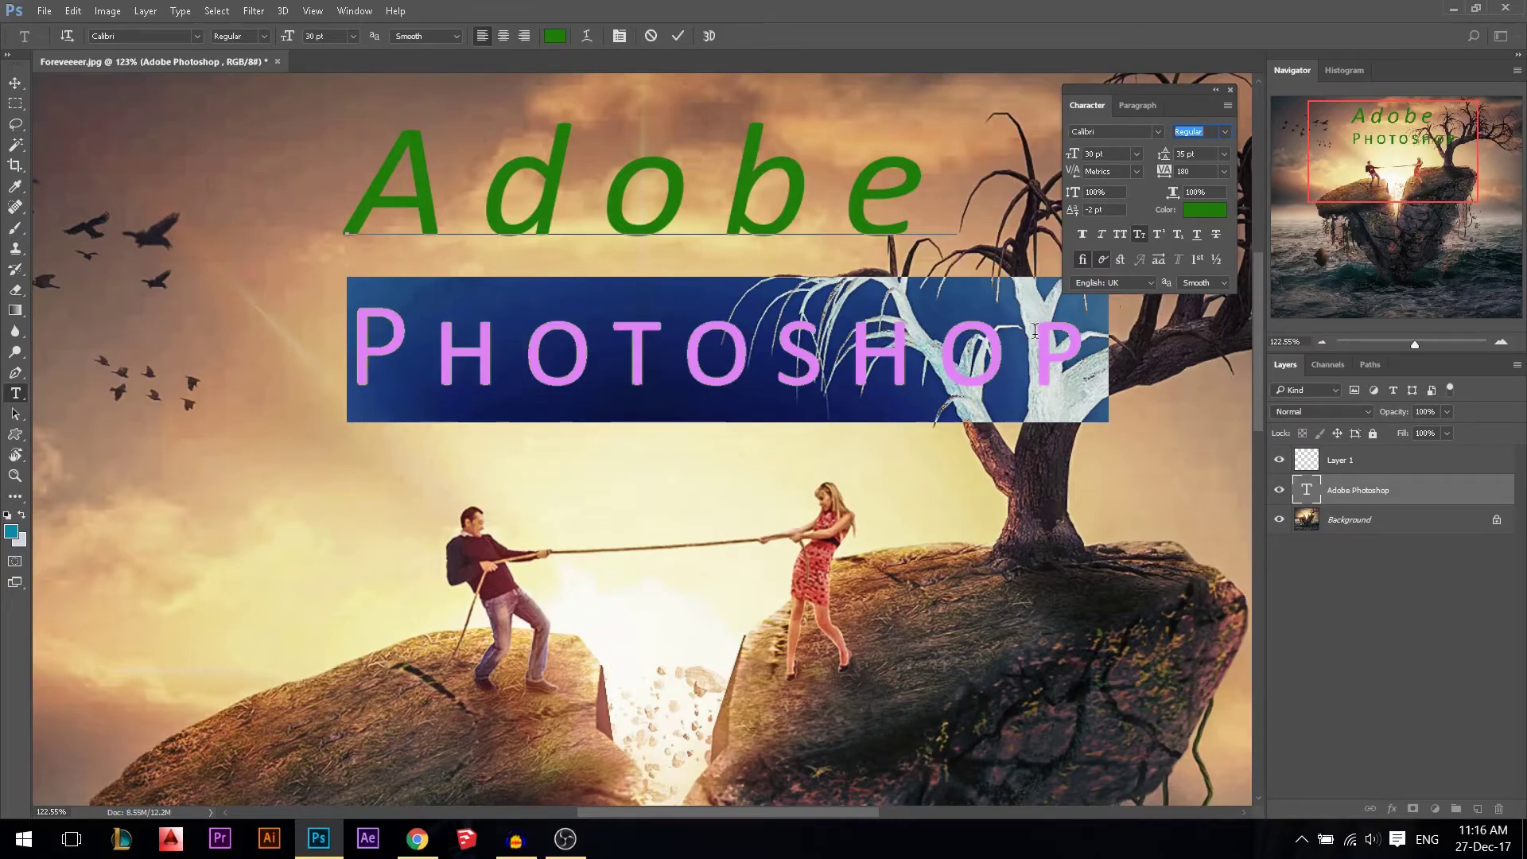
Close the Character settings and move the whole text layer left so it overlaps the birds in the sky.
drag(1032, 332, 1081, 331)
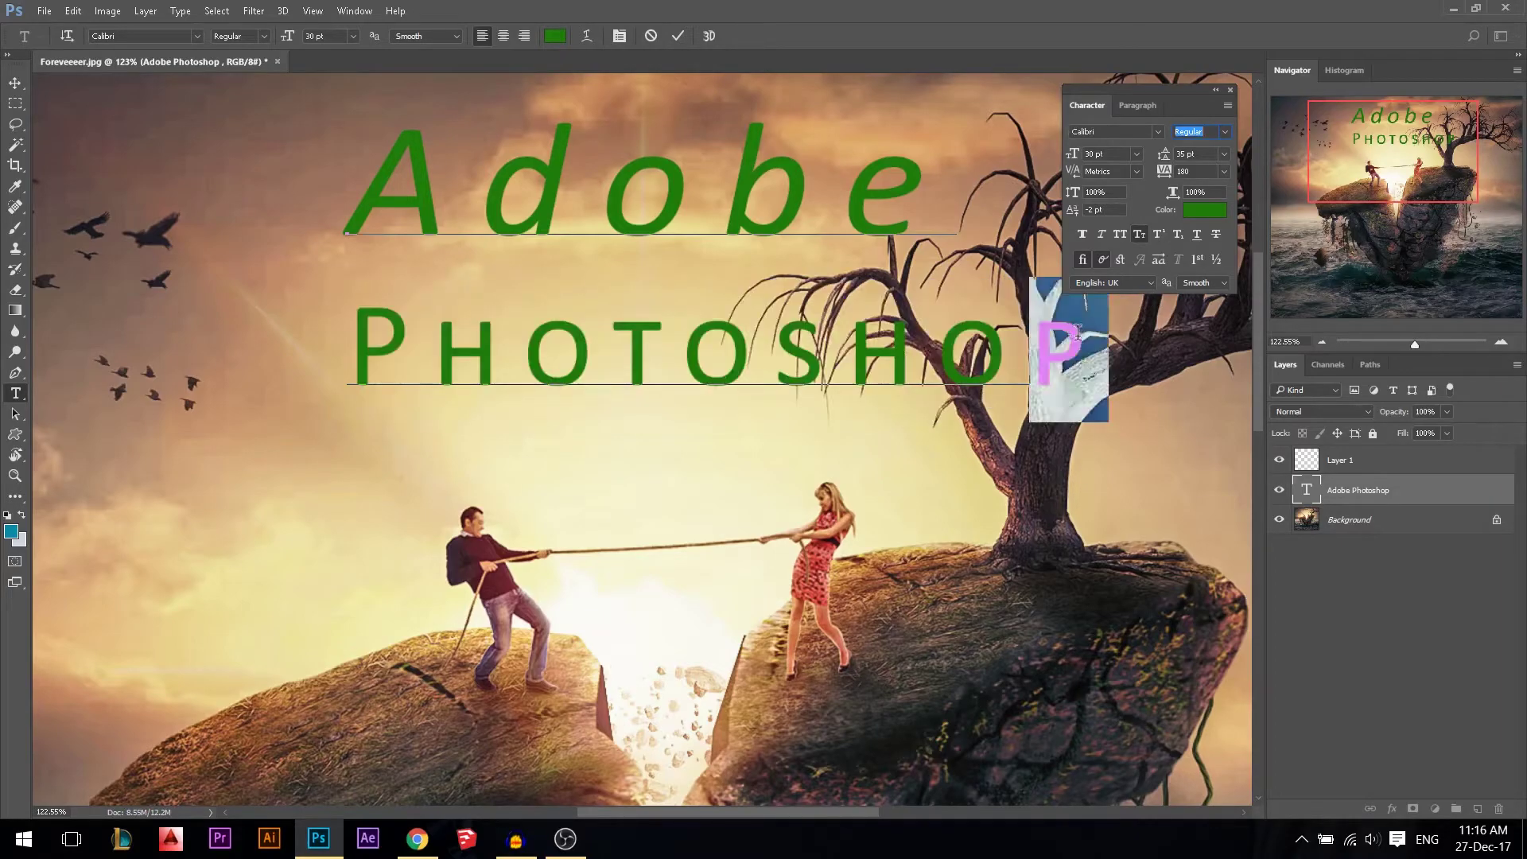
click(1229, 90)
click(16, 83)
drag(870, 374, 504, 395)
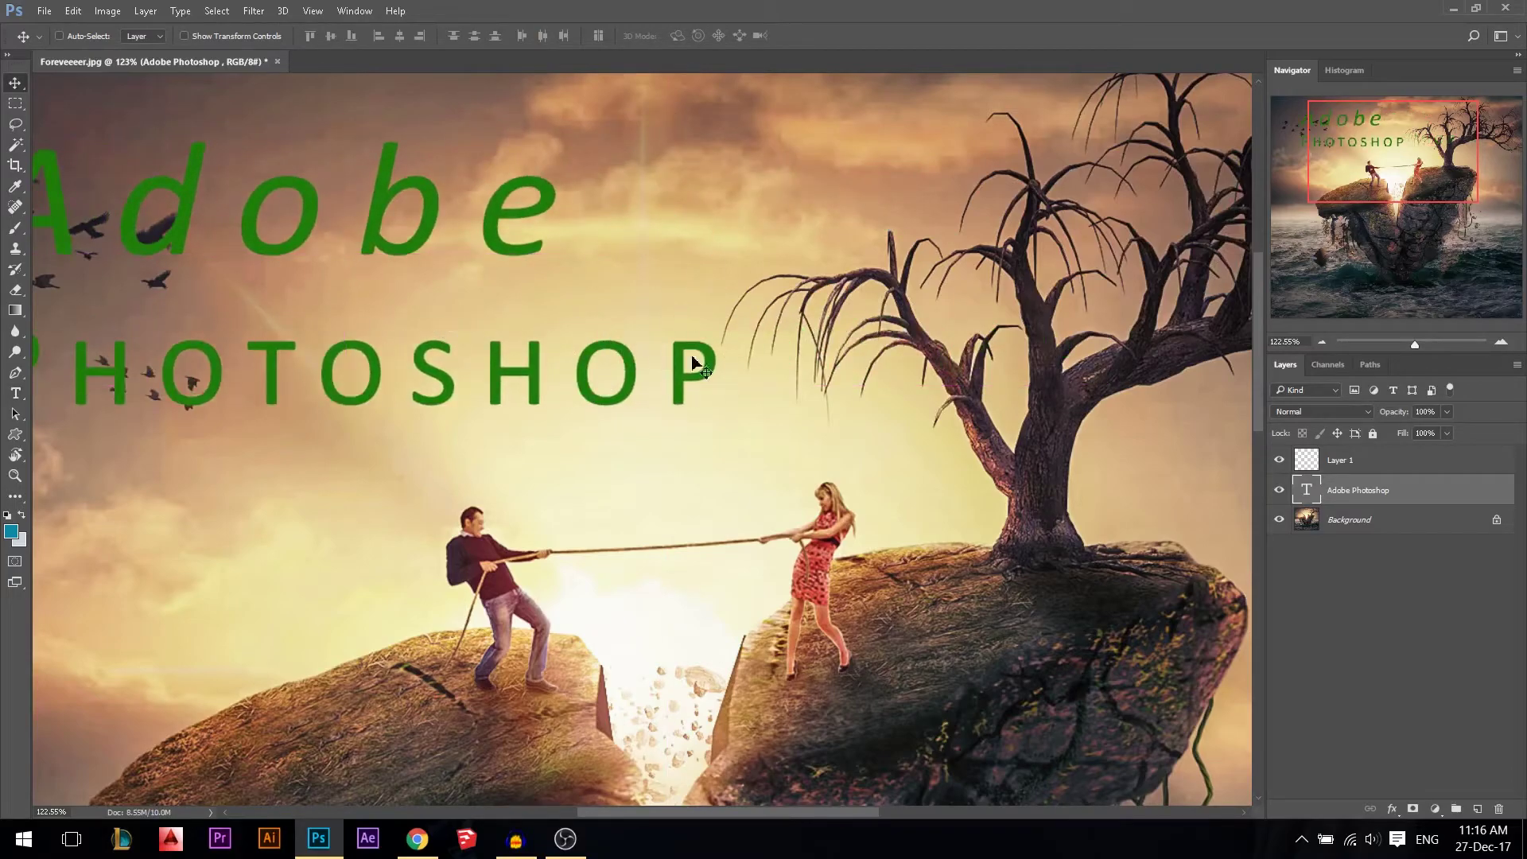
scroll(1001, 392, up, 3)
Darken the Background layer with a Brightness/Contrast adjustment of brightness -116 and contrast 100.
click(1304, 517)
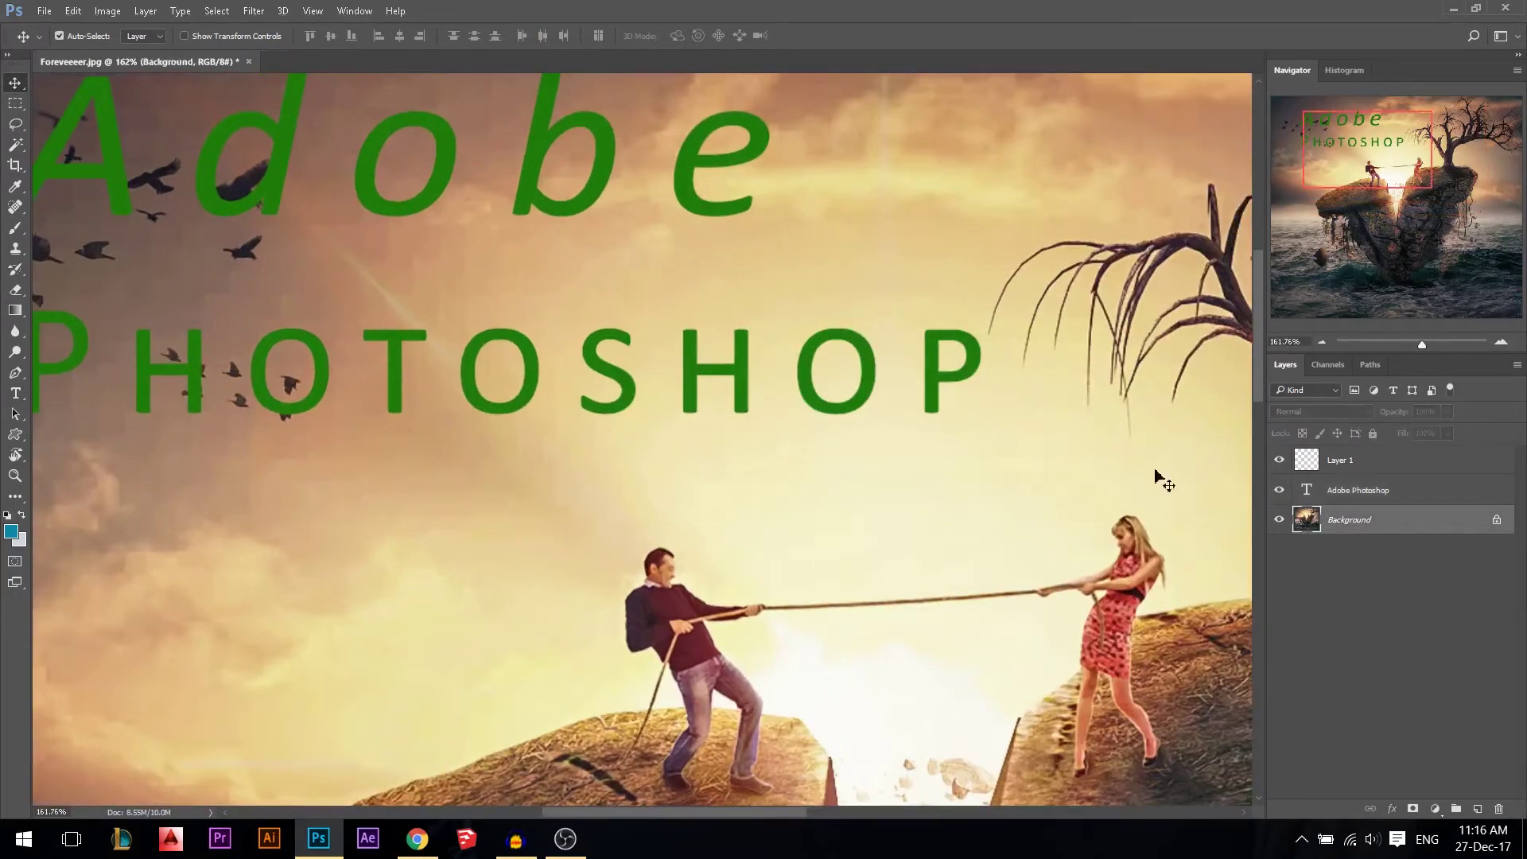
key(alt+i)
key(j)
key(c)
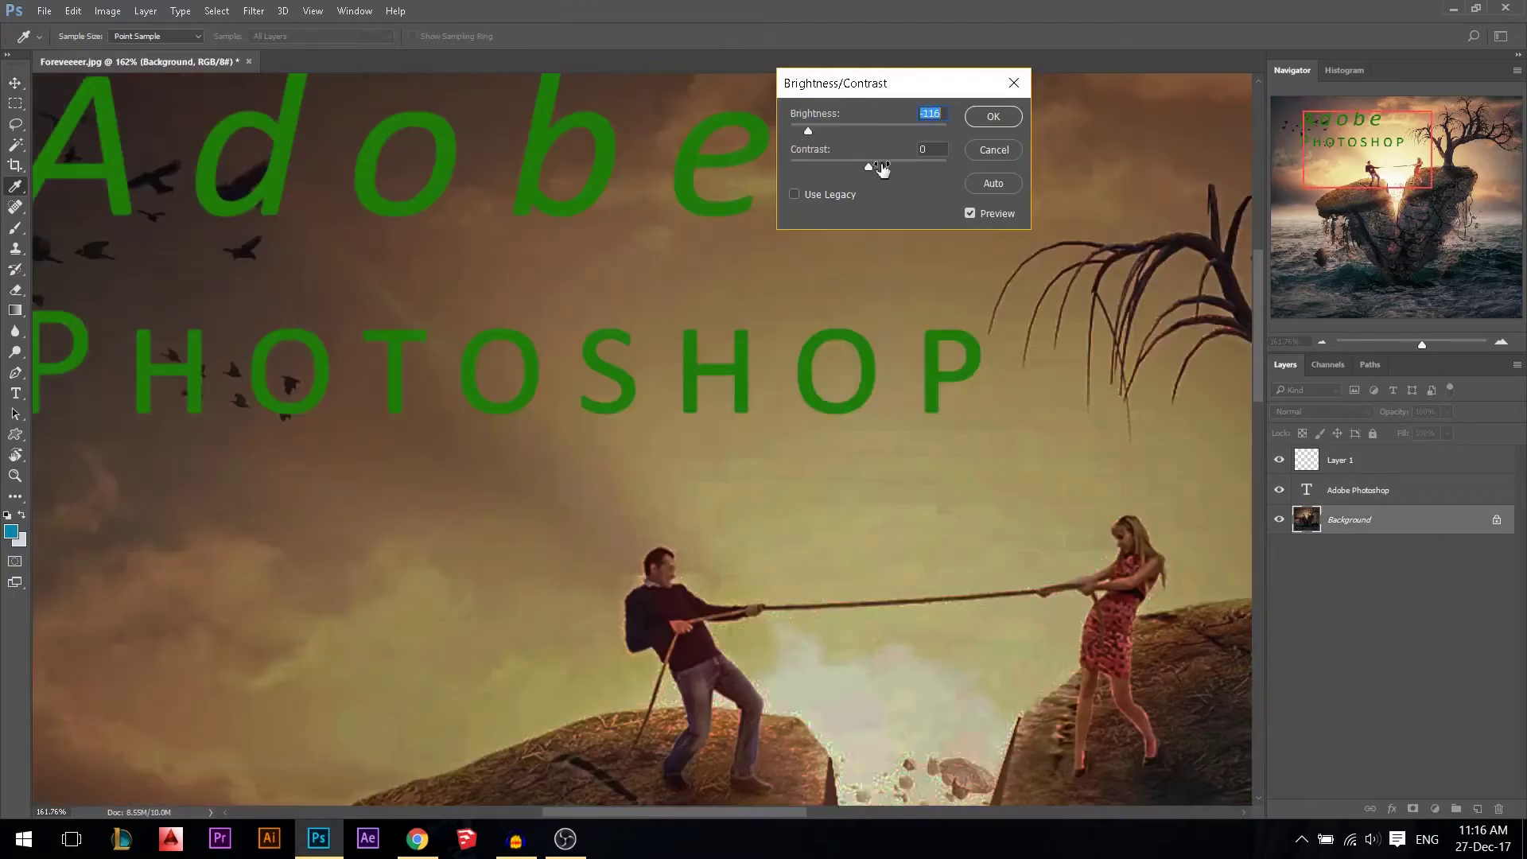
drag(882, 167, 888, 167)
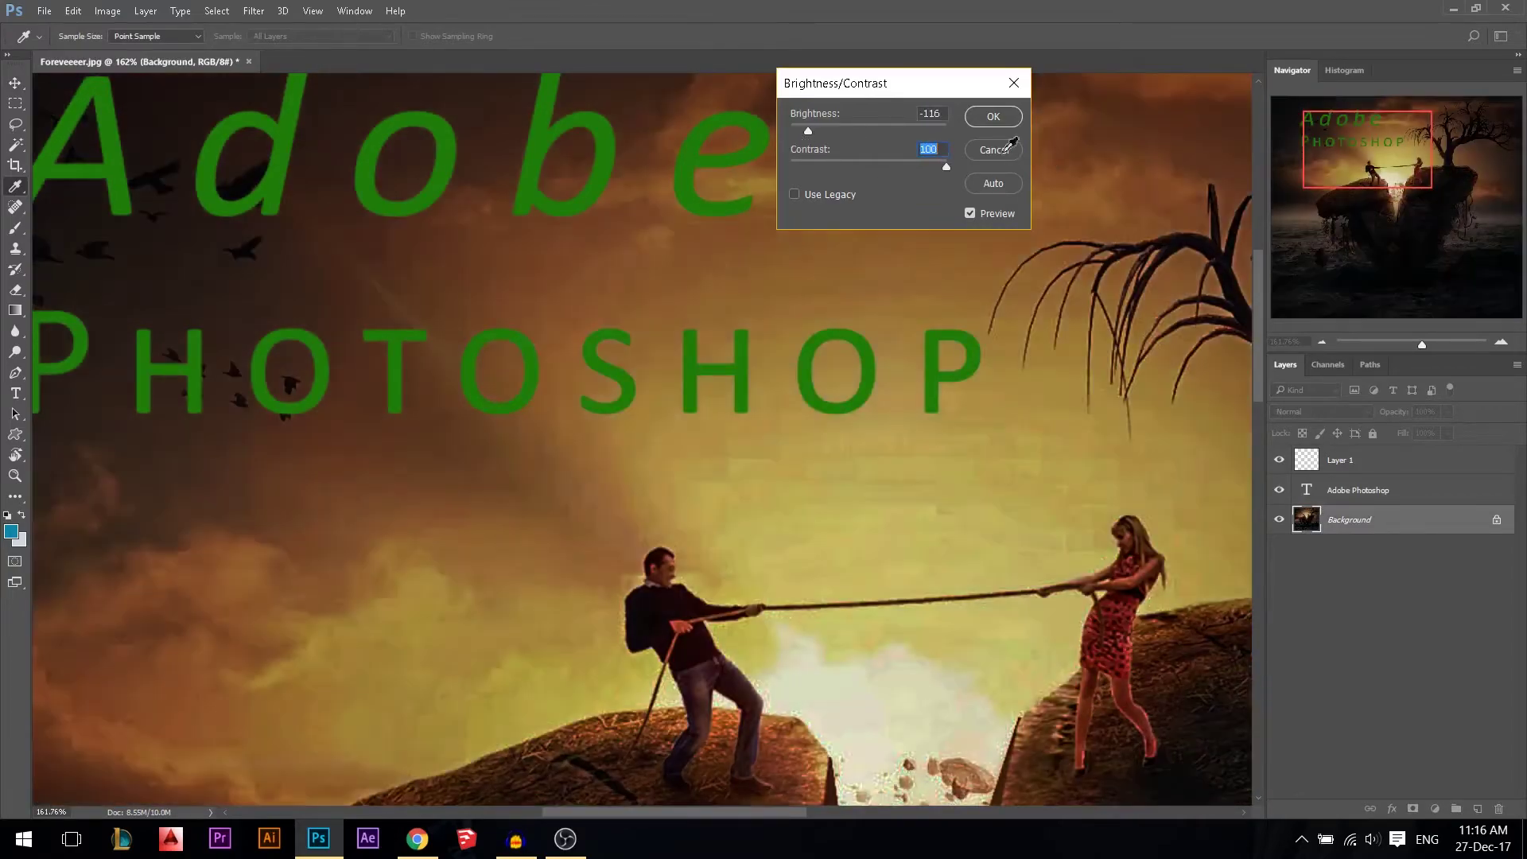
click(994, 116)
Recolor all the text on the "Adobe Photoshop" layer to light green c6ffb9 and commit the edit.
click(1349, 491)
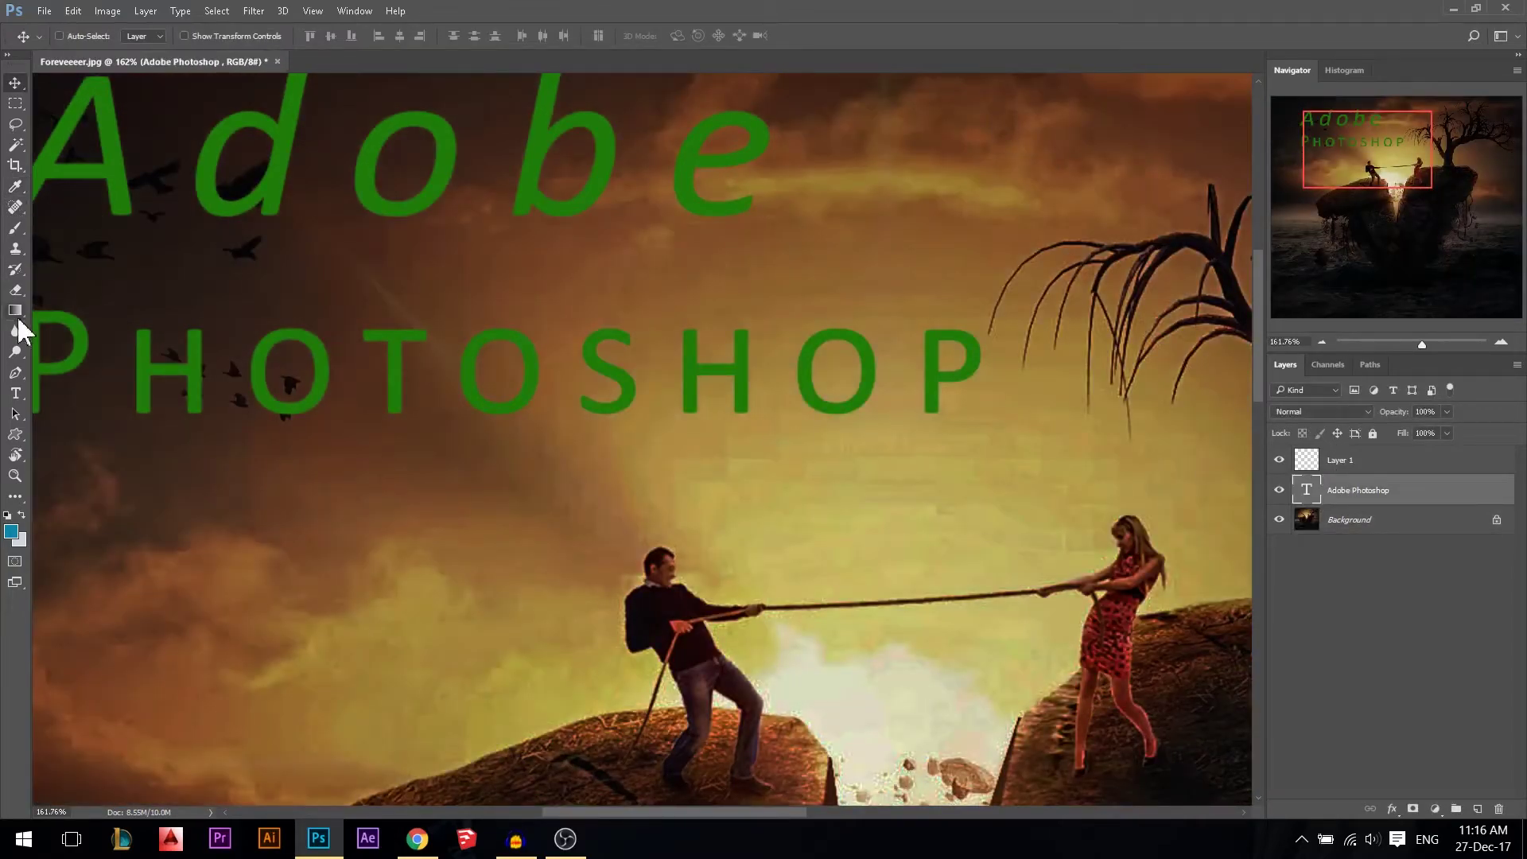
click(15, 393)
click(394, 324)
key(ctrl+a)
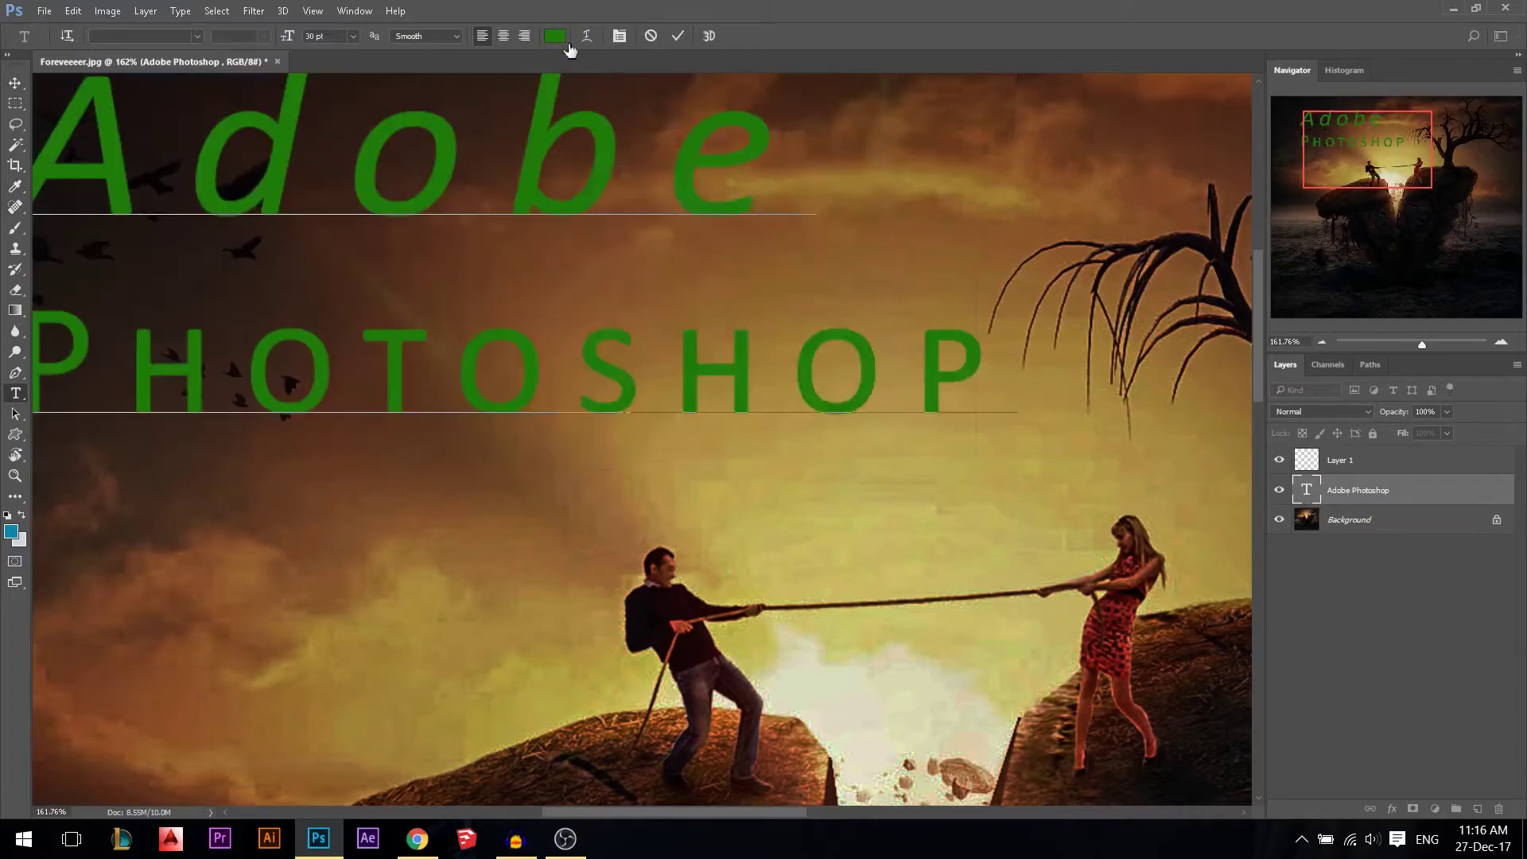
click(555, 36)
drag(660, 242, 615, 207)
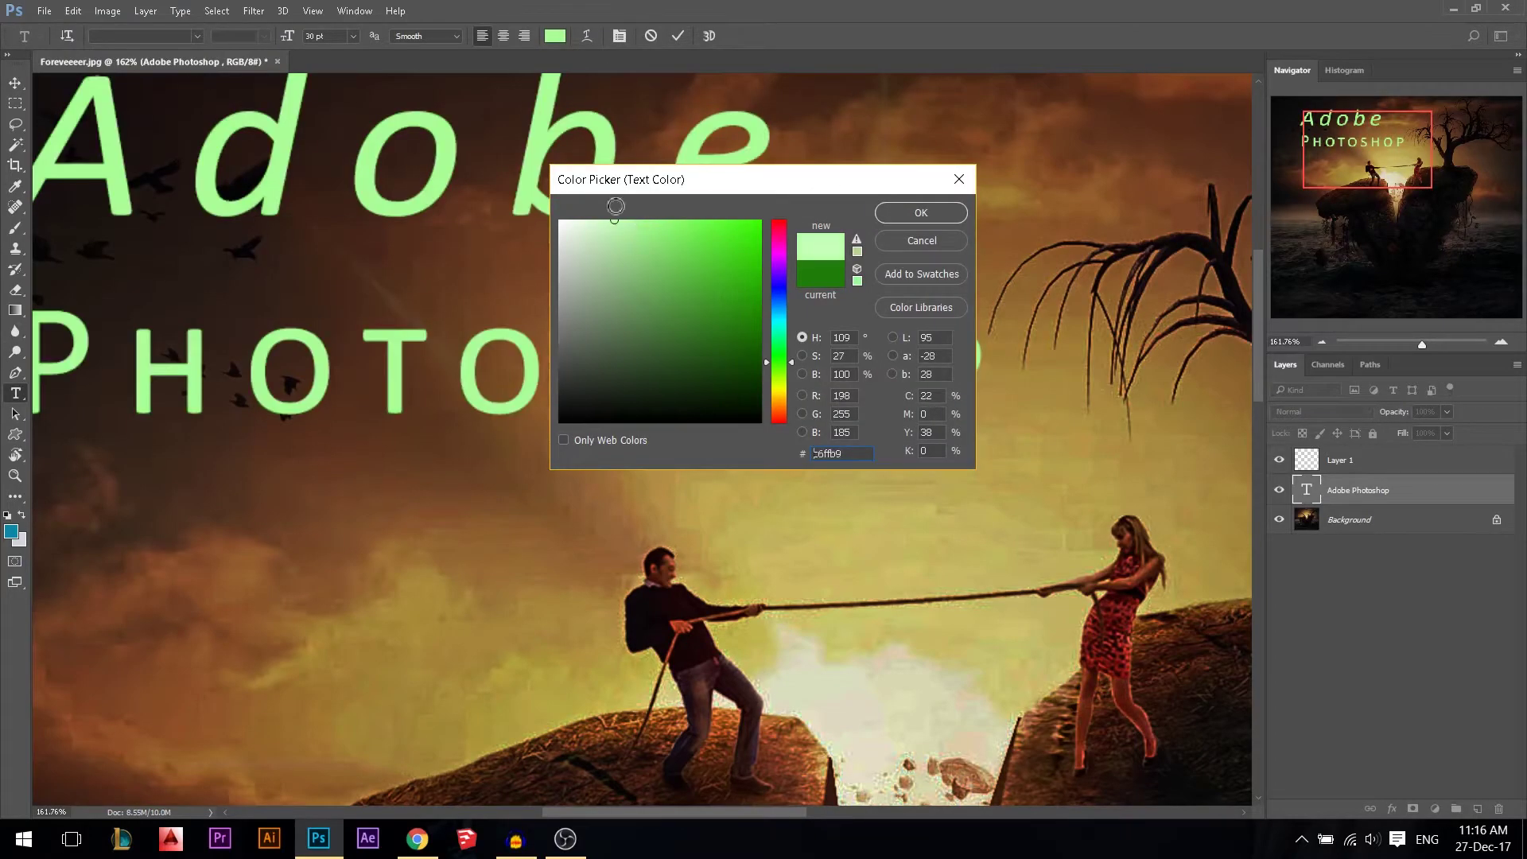
click(920, 214)
click(677, 36)
Try superscript and subscript on the last letter of "Photoshop", and restore its normal position.
scroll(970, 380, down, 1)
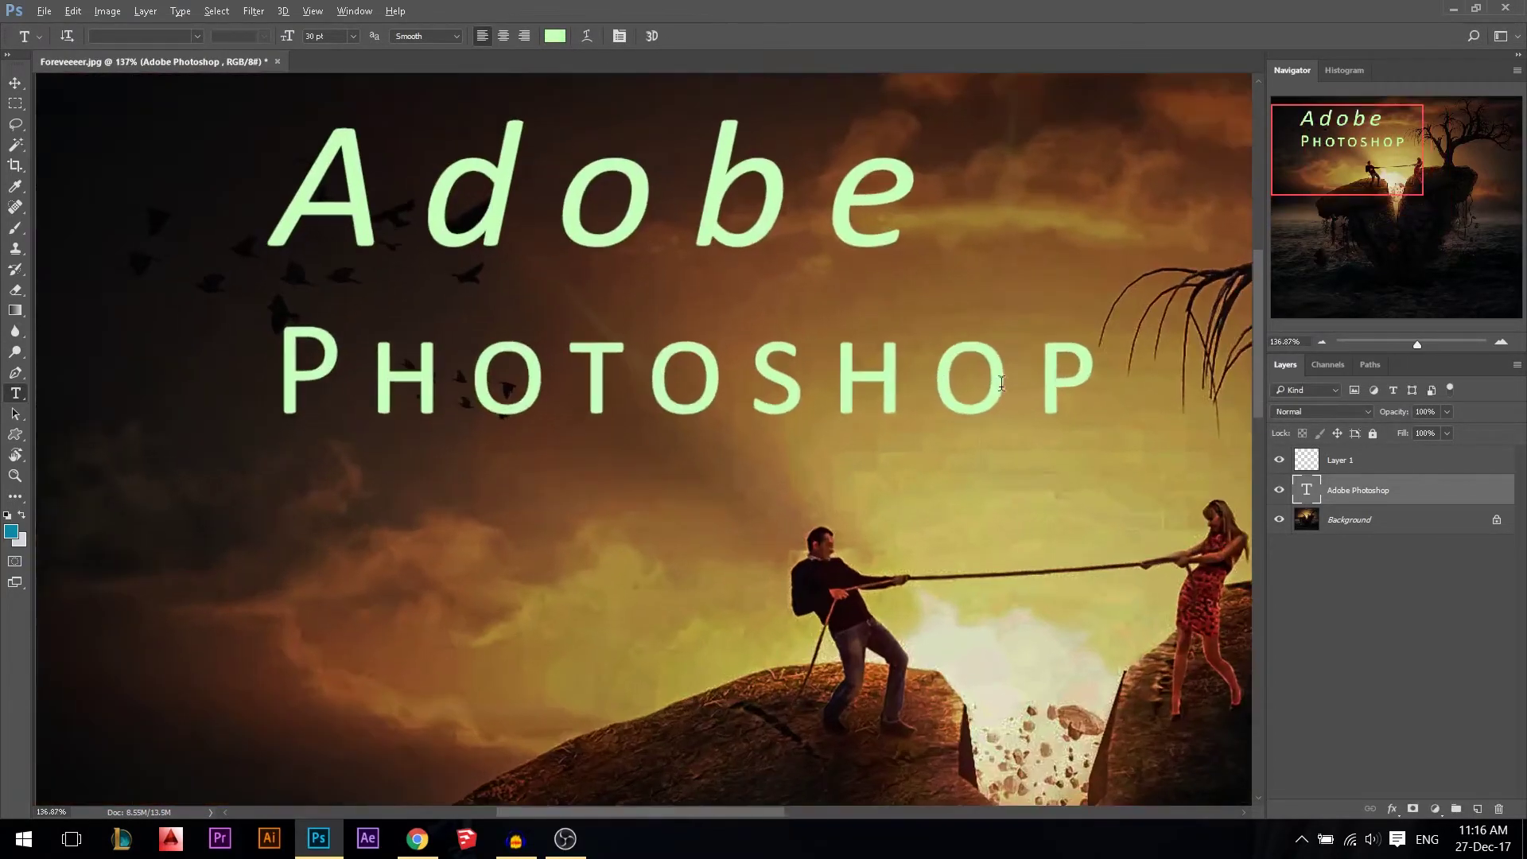
click(1056, 372)
shift+click(1079, 372)
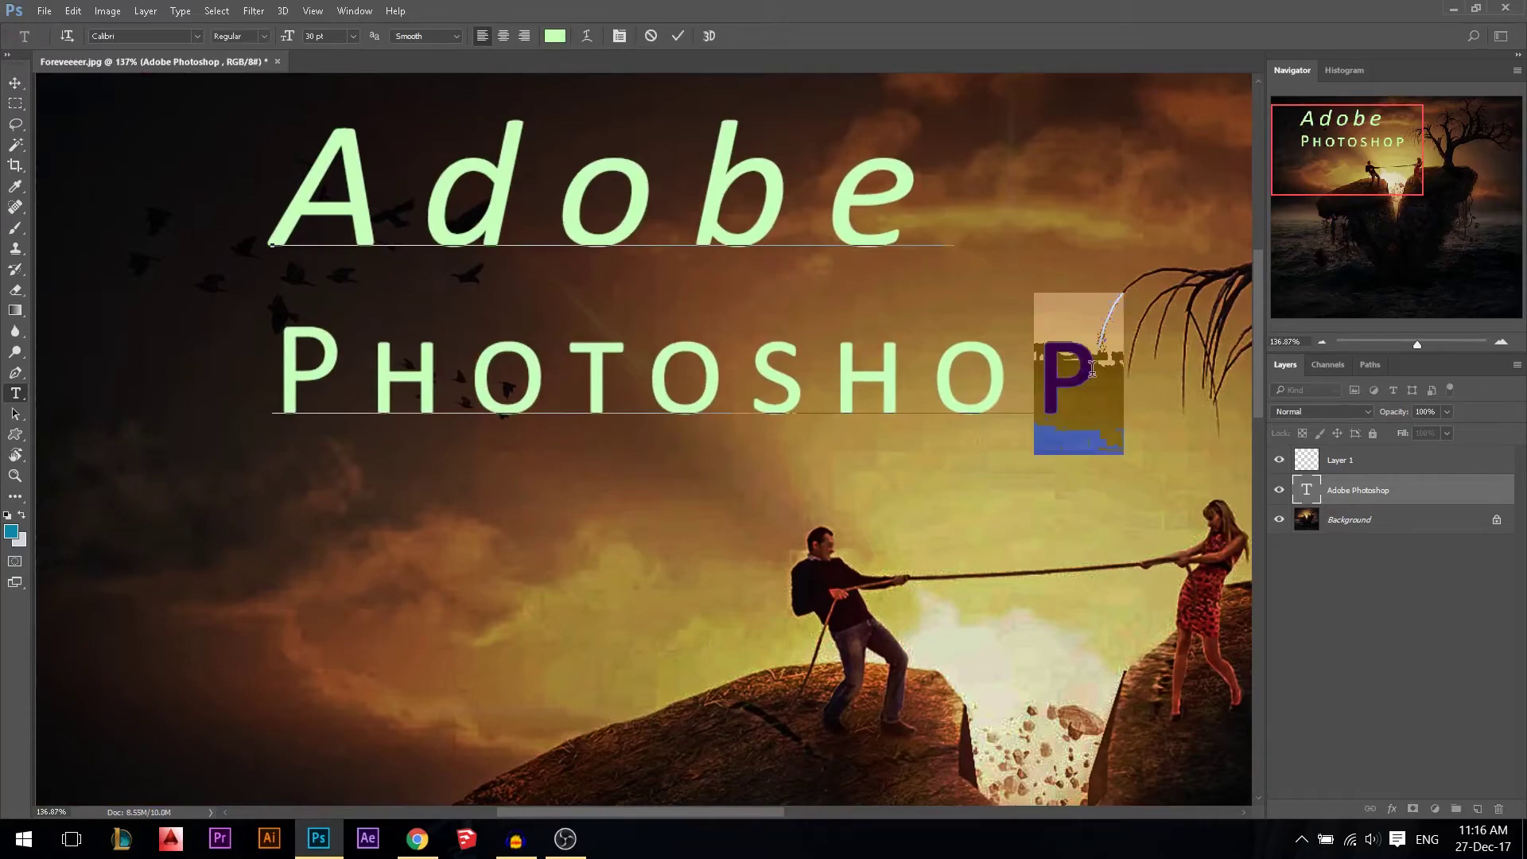
click(619, 36)
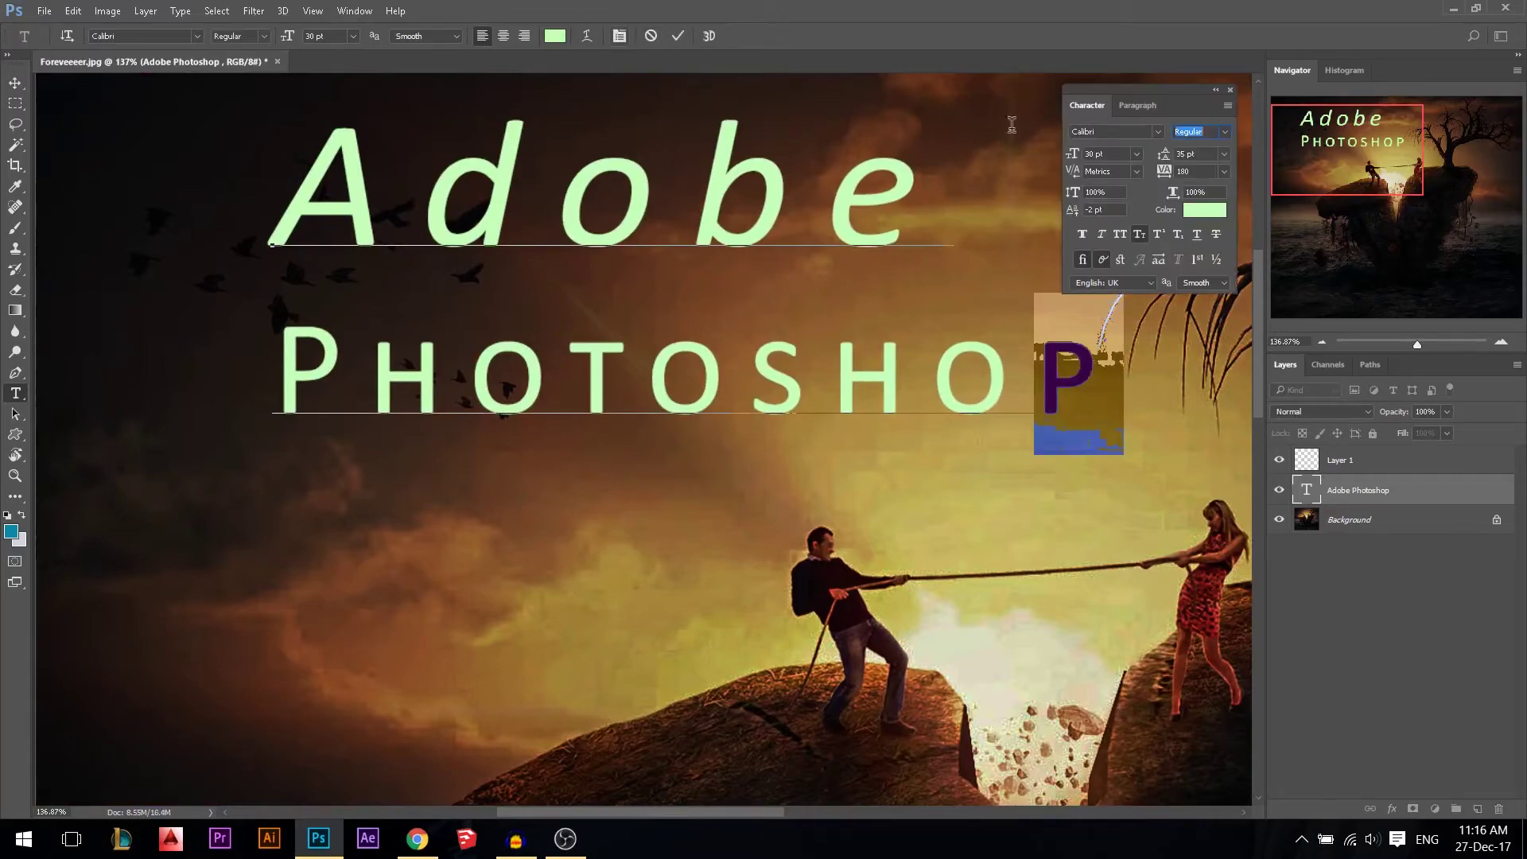
click(1157, 239)
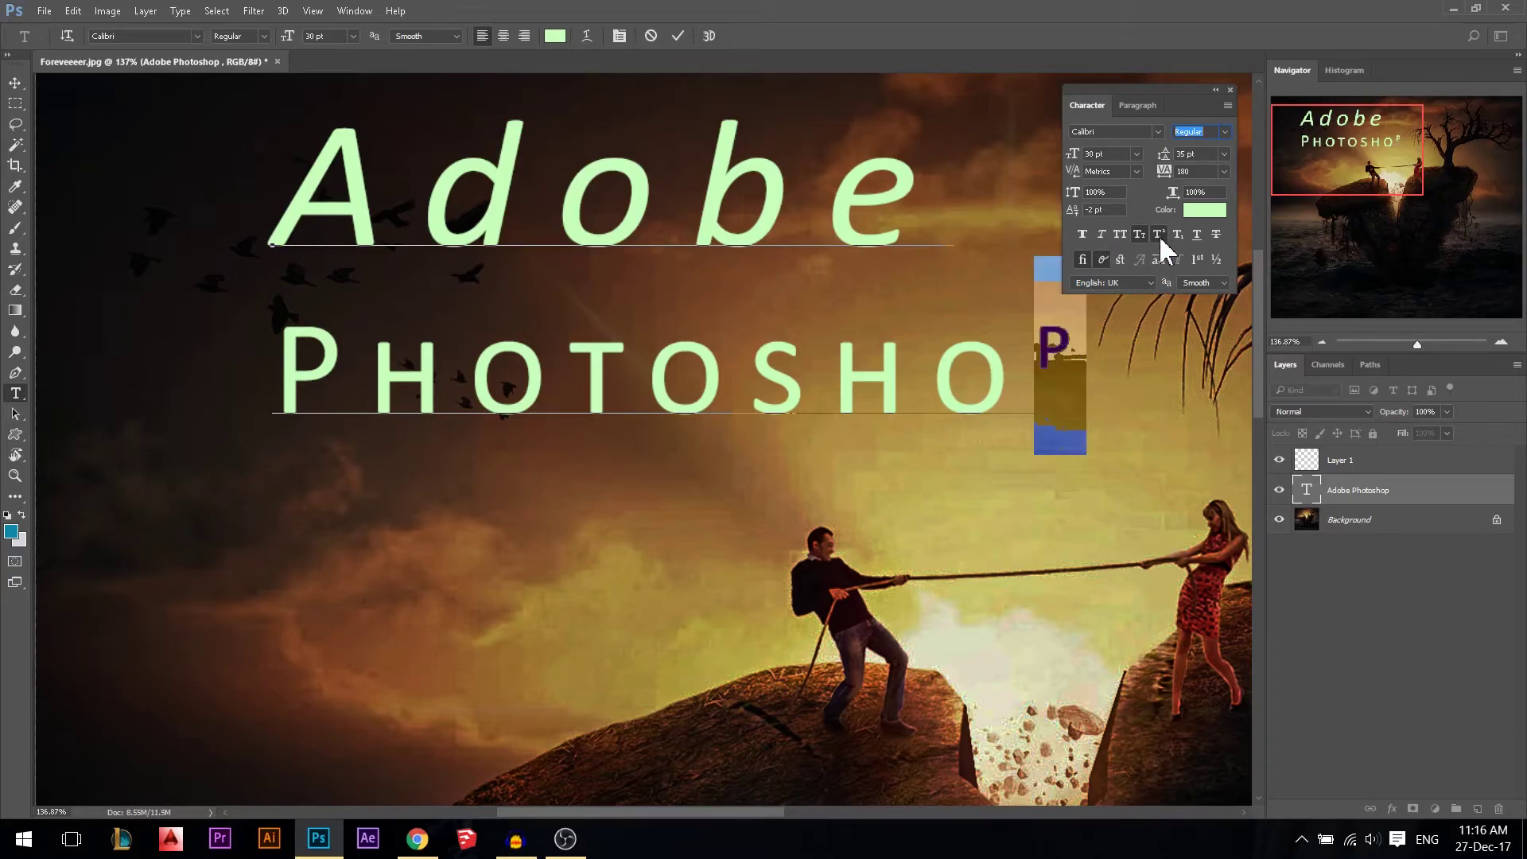
click(1177, 235)
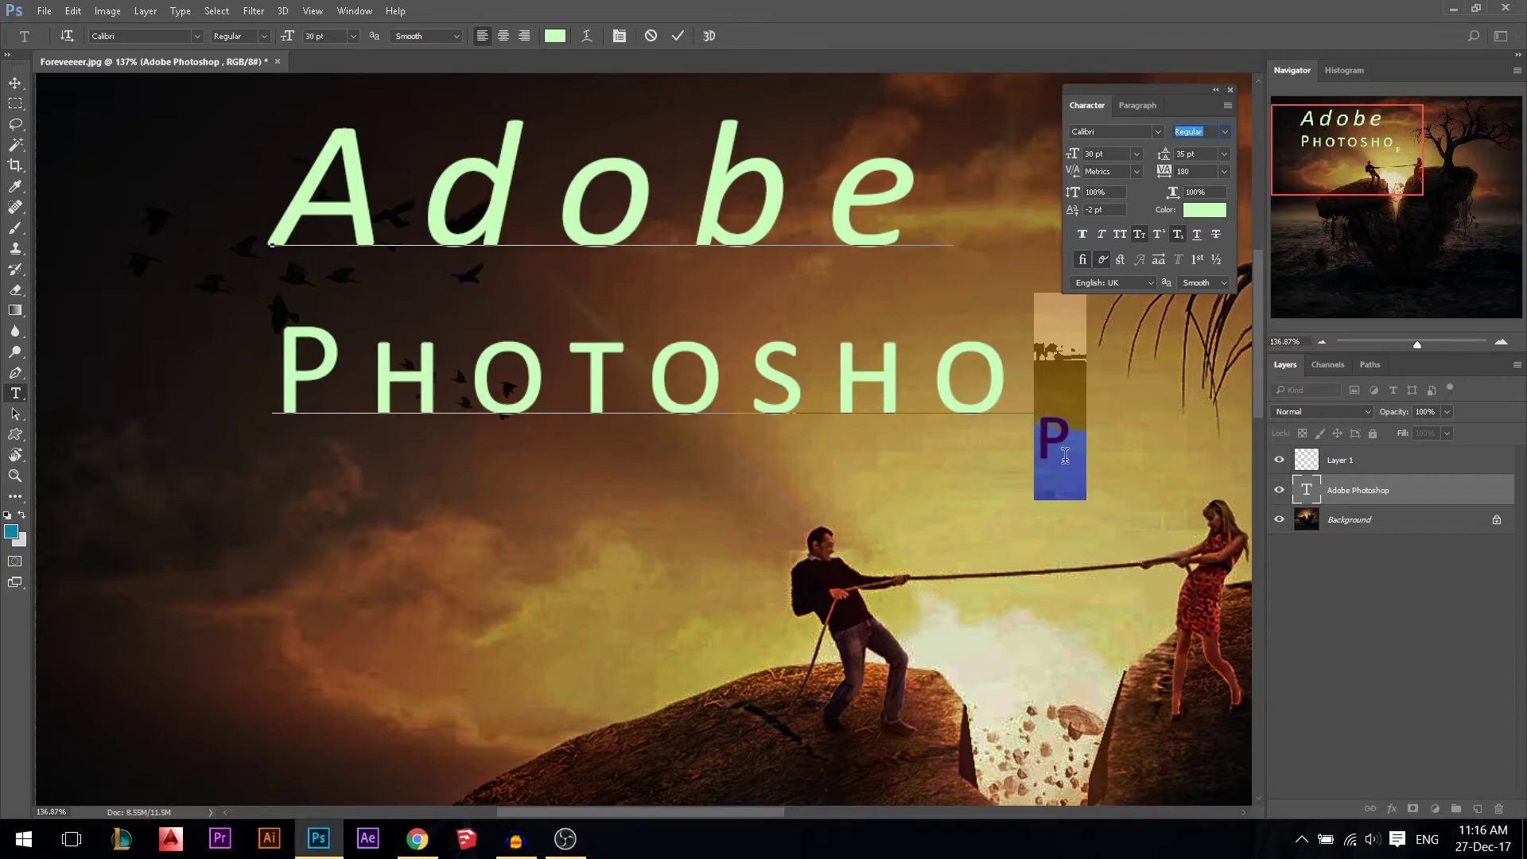
click(1177, 235)
Try underline and strikethrough on the whole word "Photoshop", and remove both.
click(1085, 362)
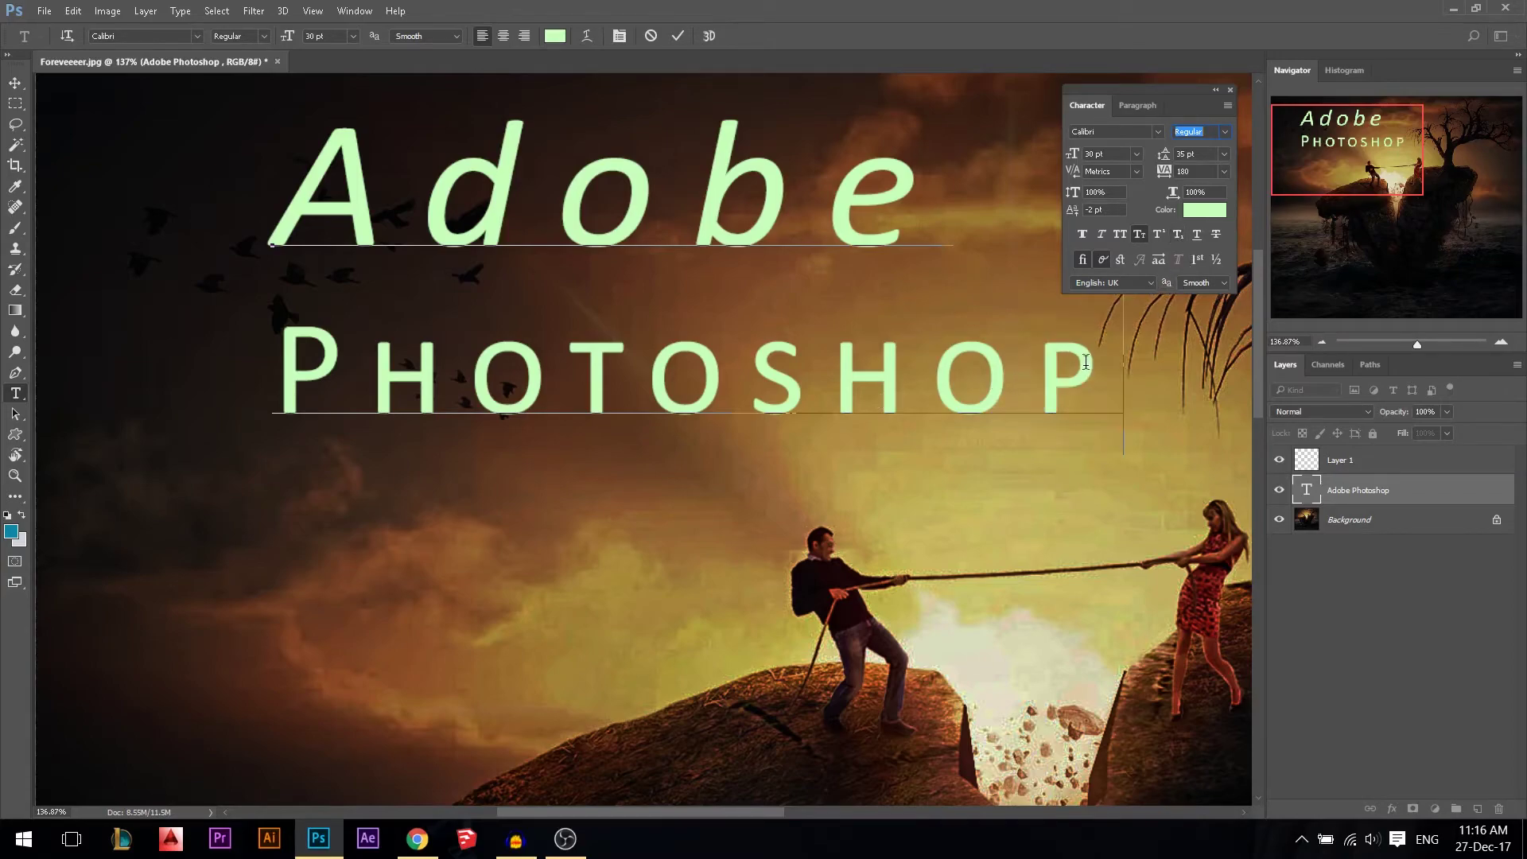
double_click(1085, 361)
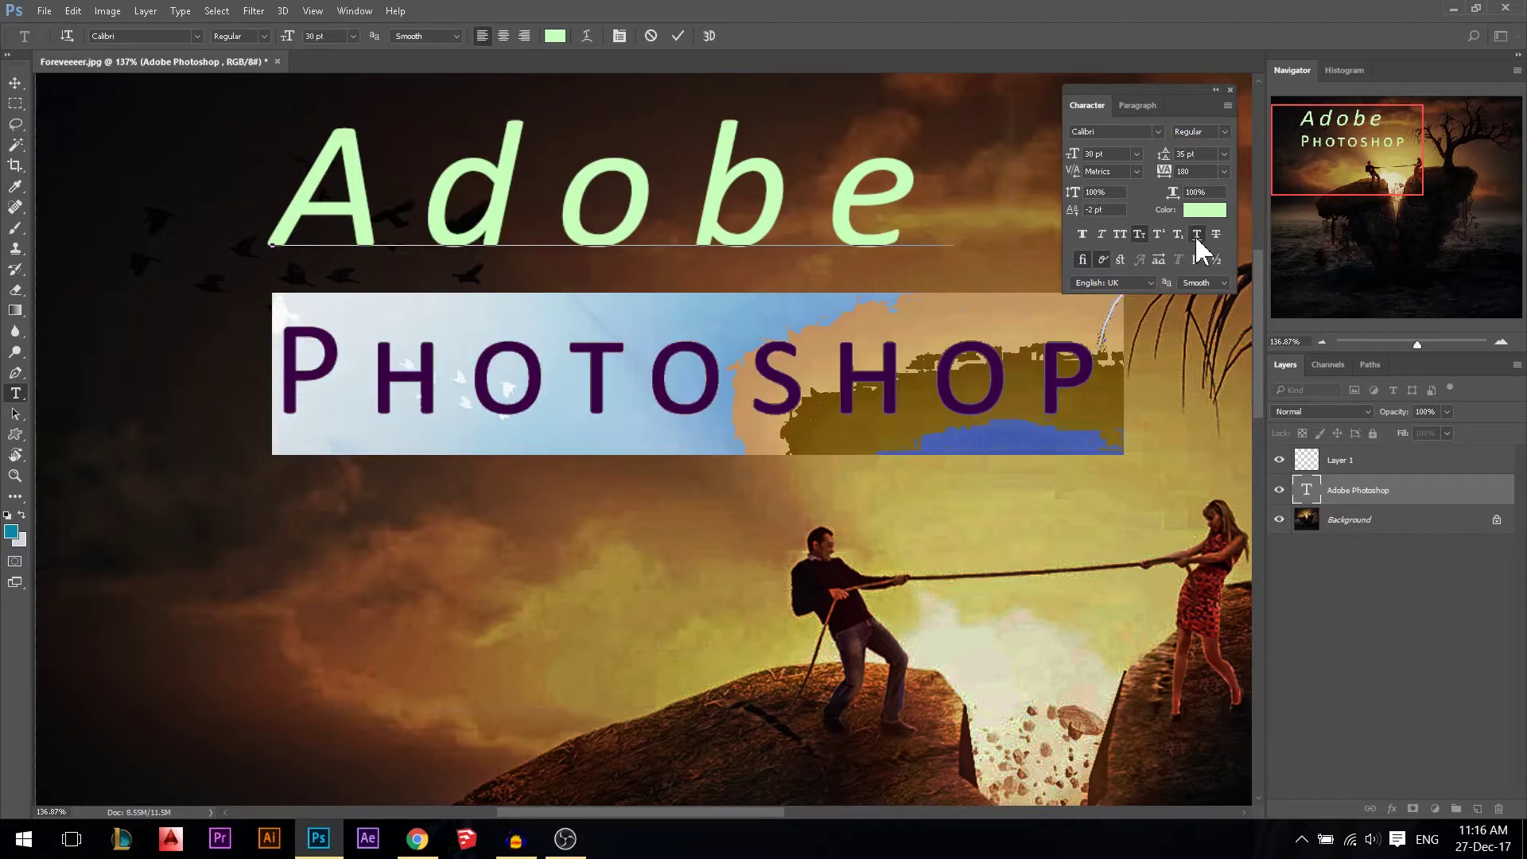
click(1197, 235)
click(1215, 235)
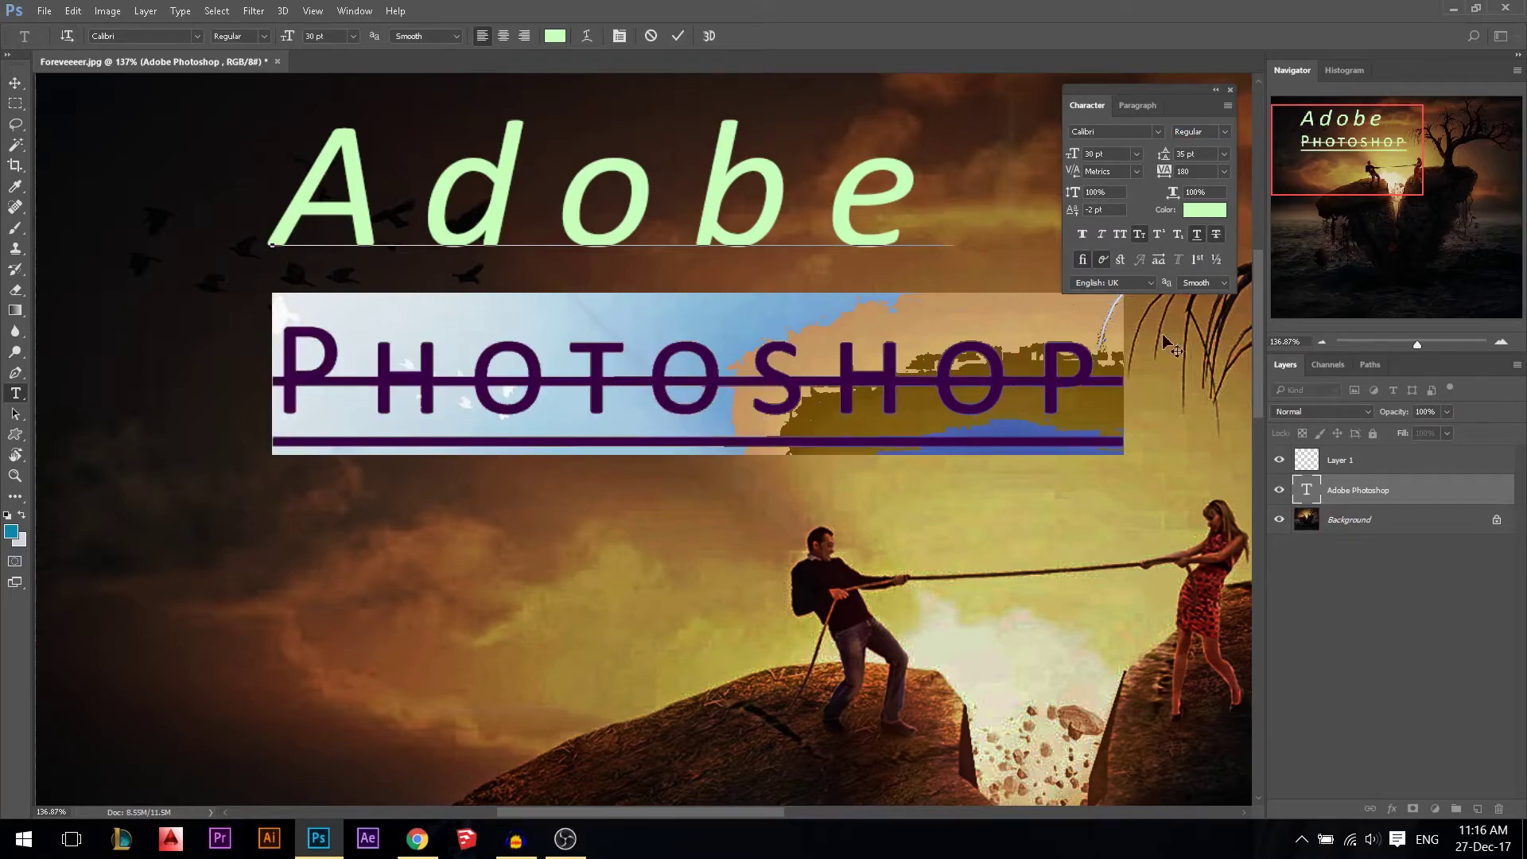
click(1197, 235)
click(1216, 234)
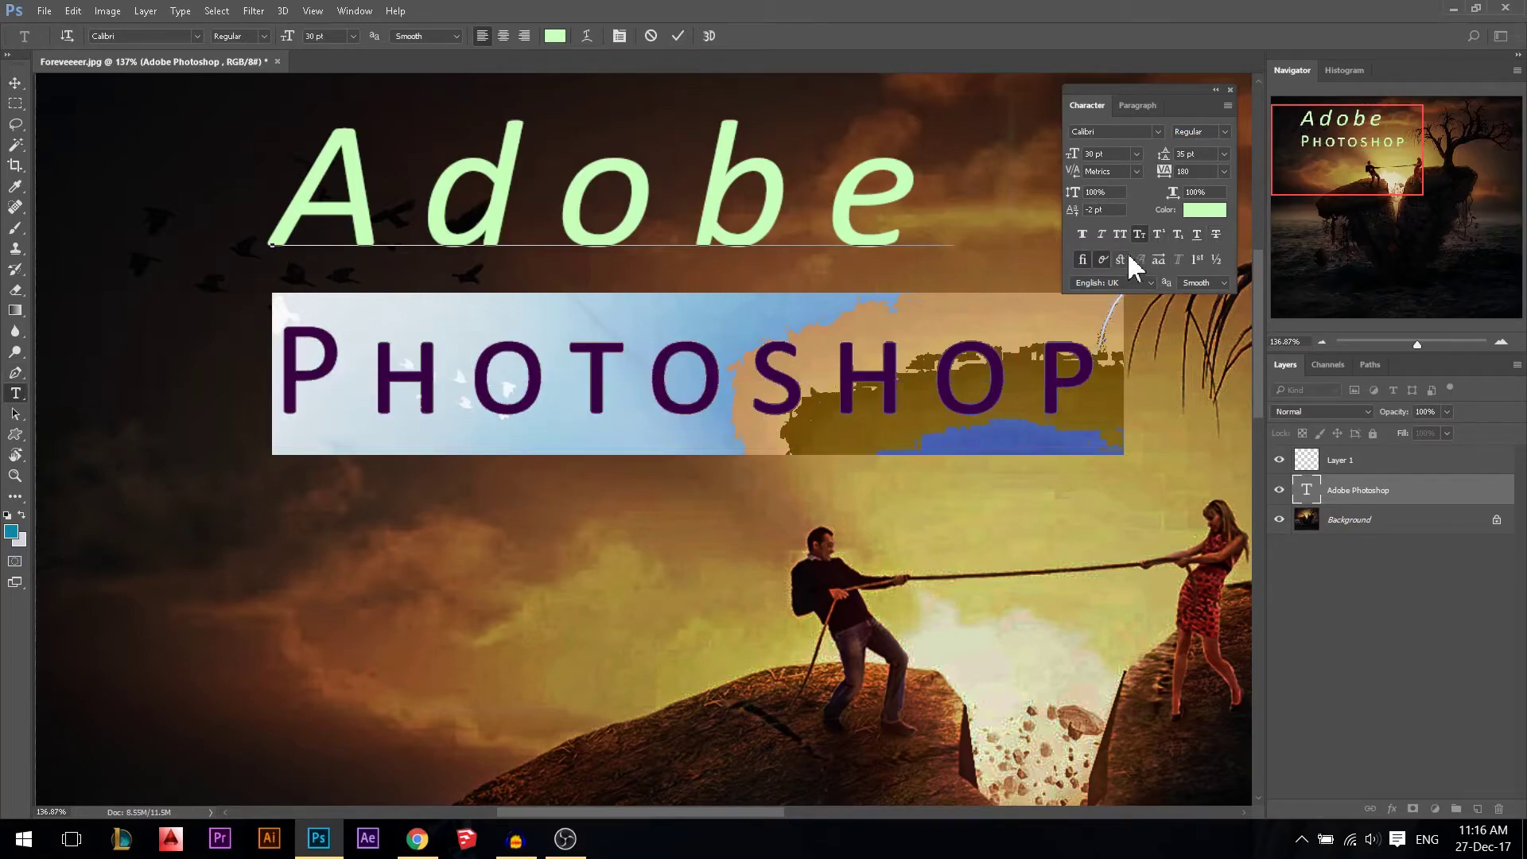
Turn off small caps for "Photoshop", close the Character settings and commit the text edit.
click(1138, 234)
click(1230, 90)
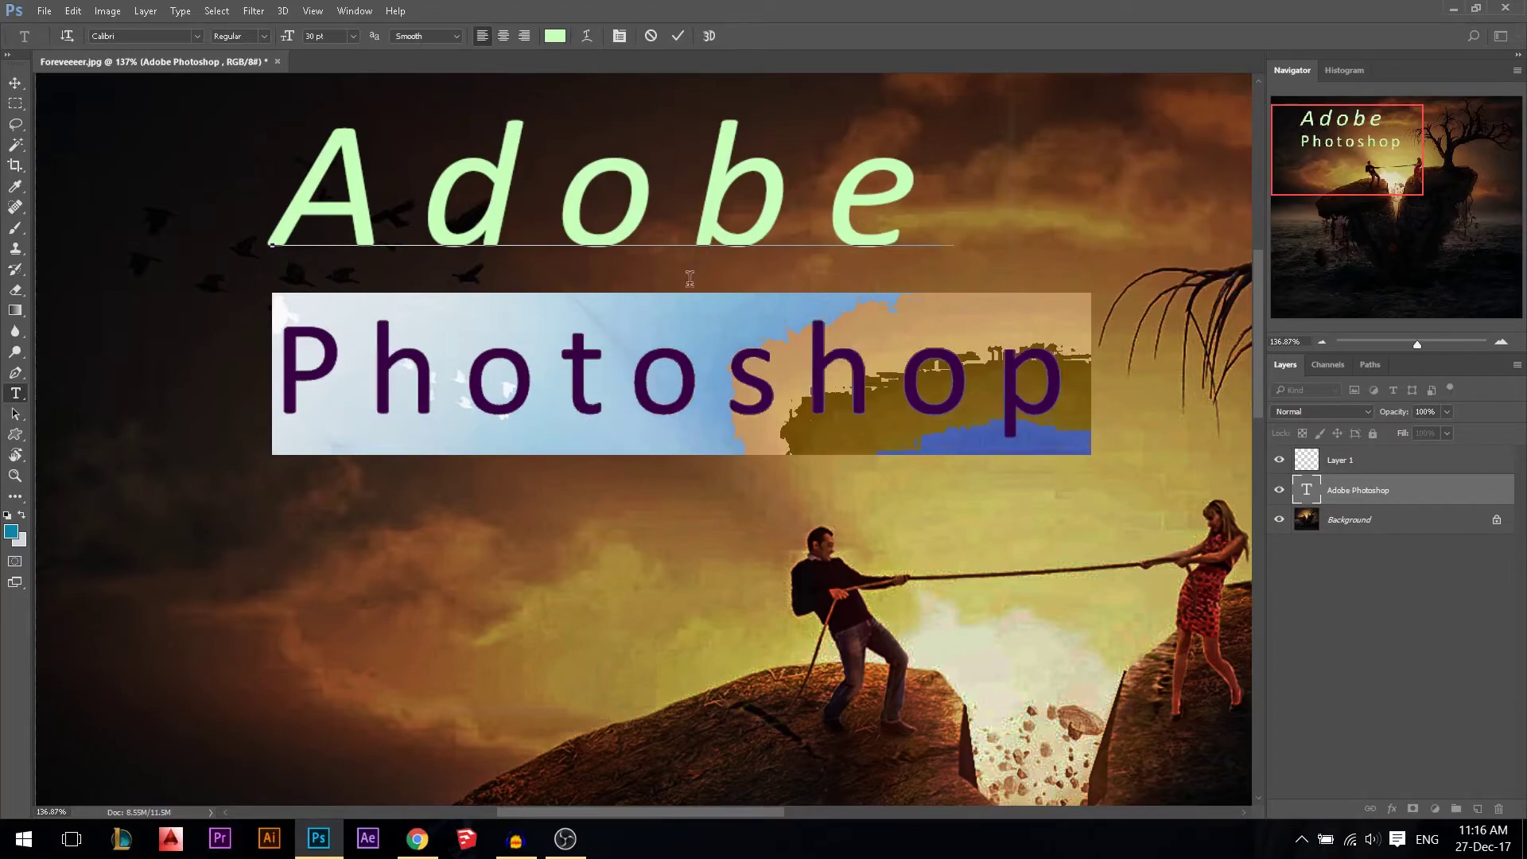
click(677, 36)
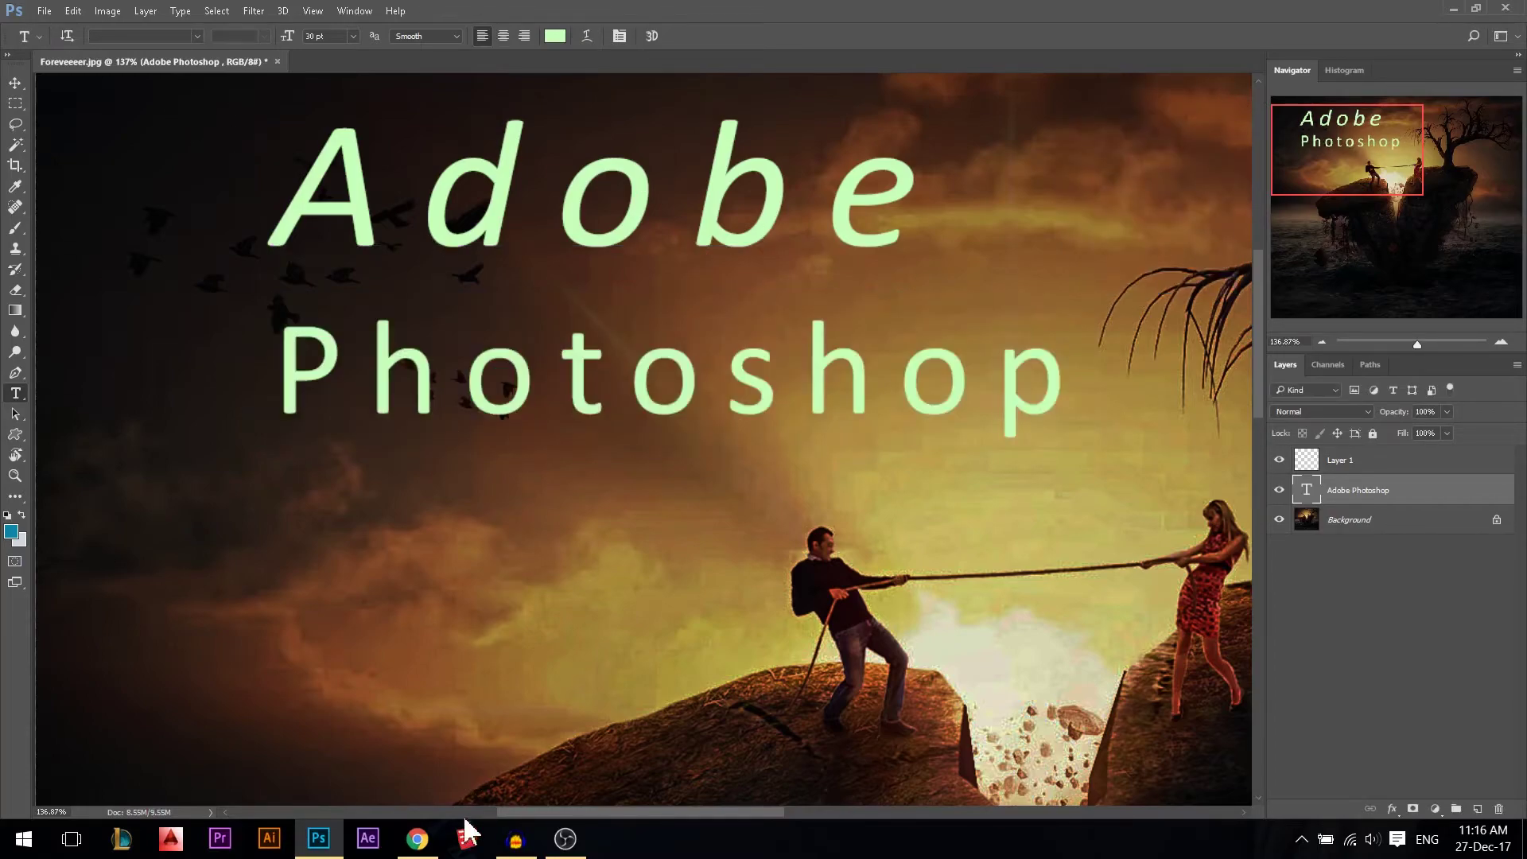
Switch to Chrome and open the "Top 100 Free fonts - Urban Fonts" result from the "free photoshop font" search.
click(417, 839)
click(230, 133)
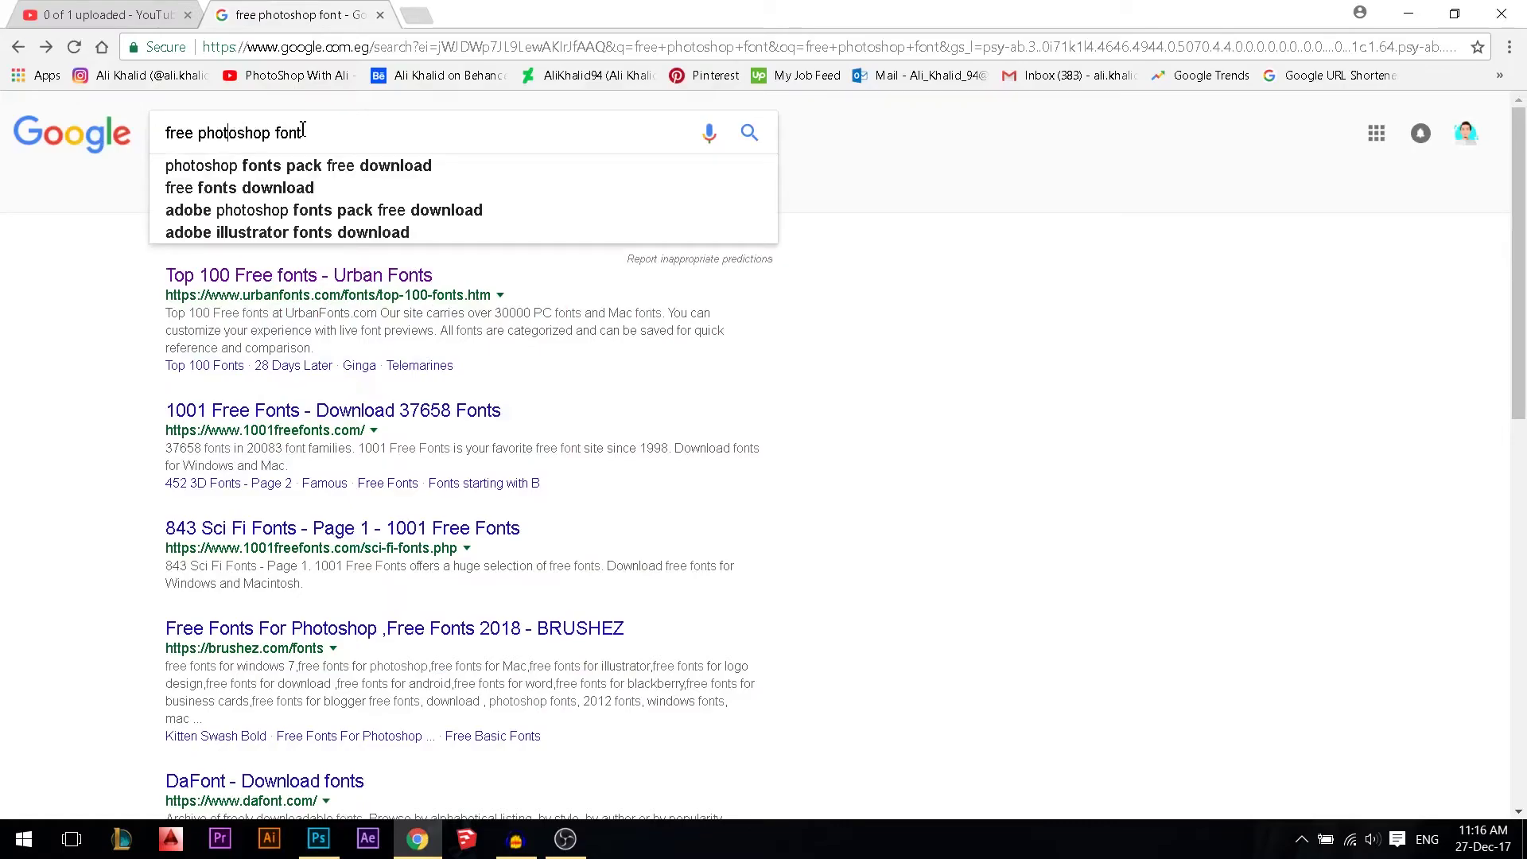
click(216, 283)
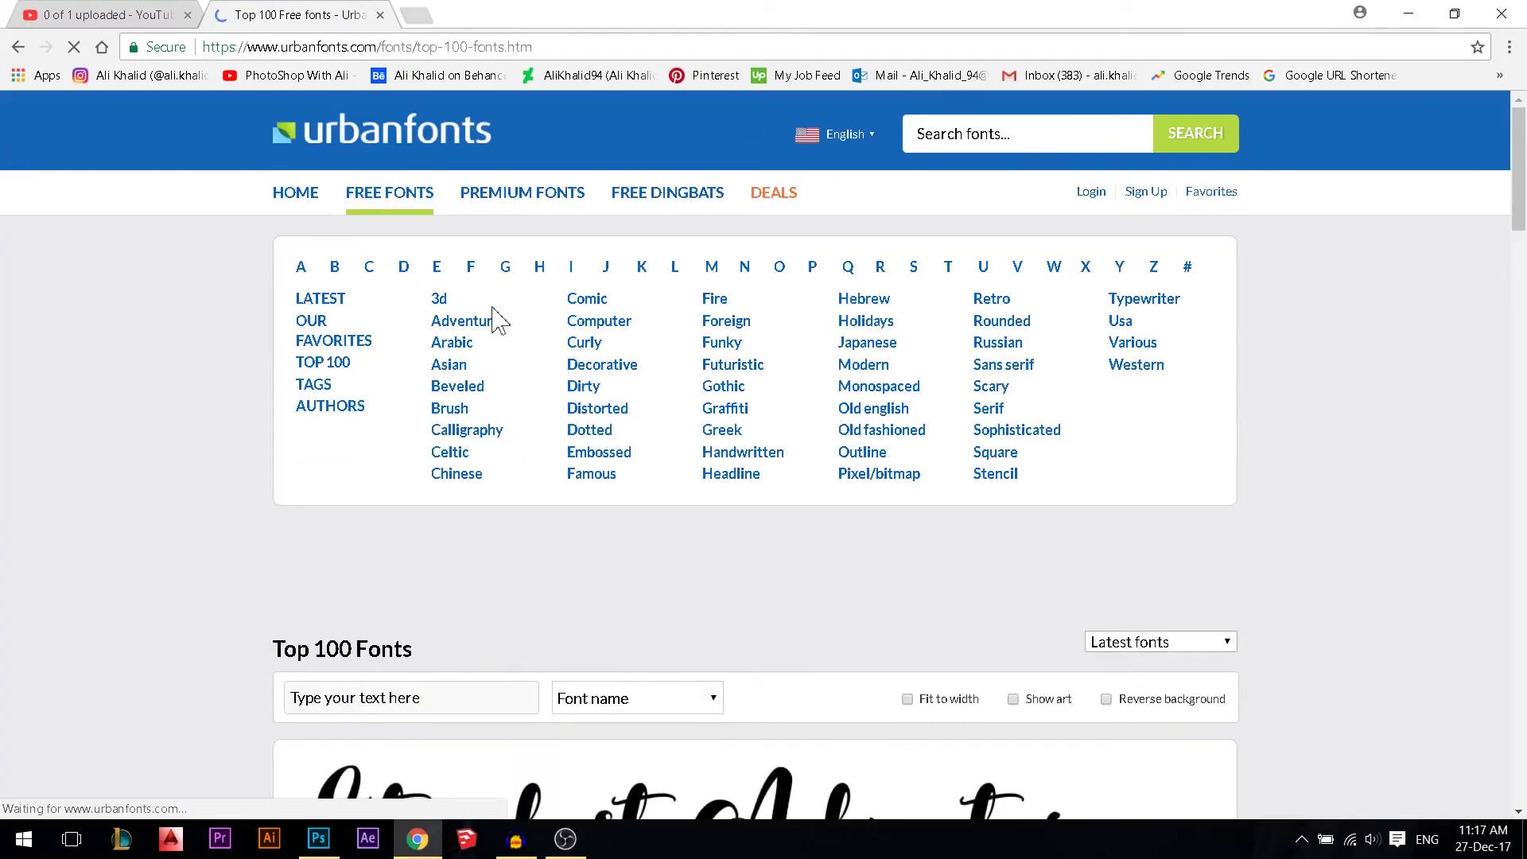
Download the Star Jedi Outline font from the Top 100 Fonts list, saving starjedioutline.zip to the Desktop.
scroll(509, 318, down, 5)
scroll(515, 322, down, 1)
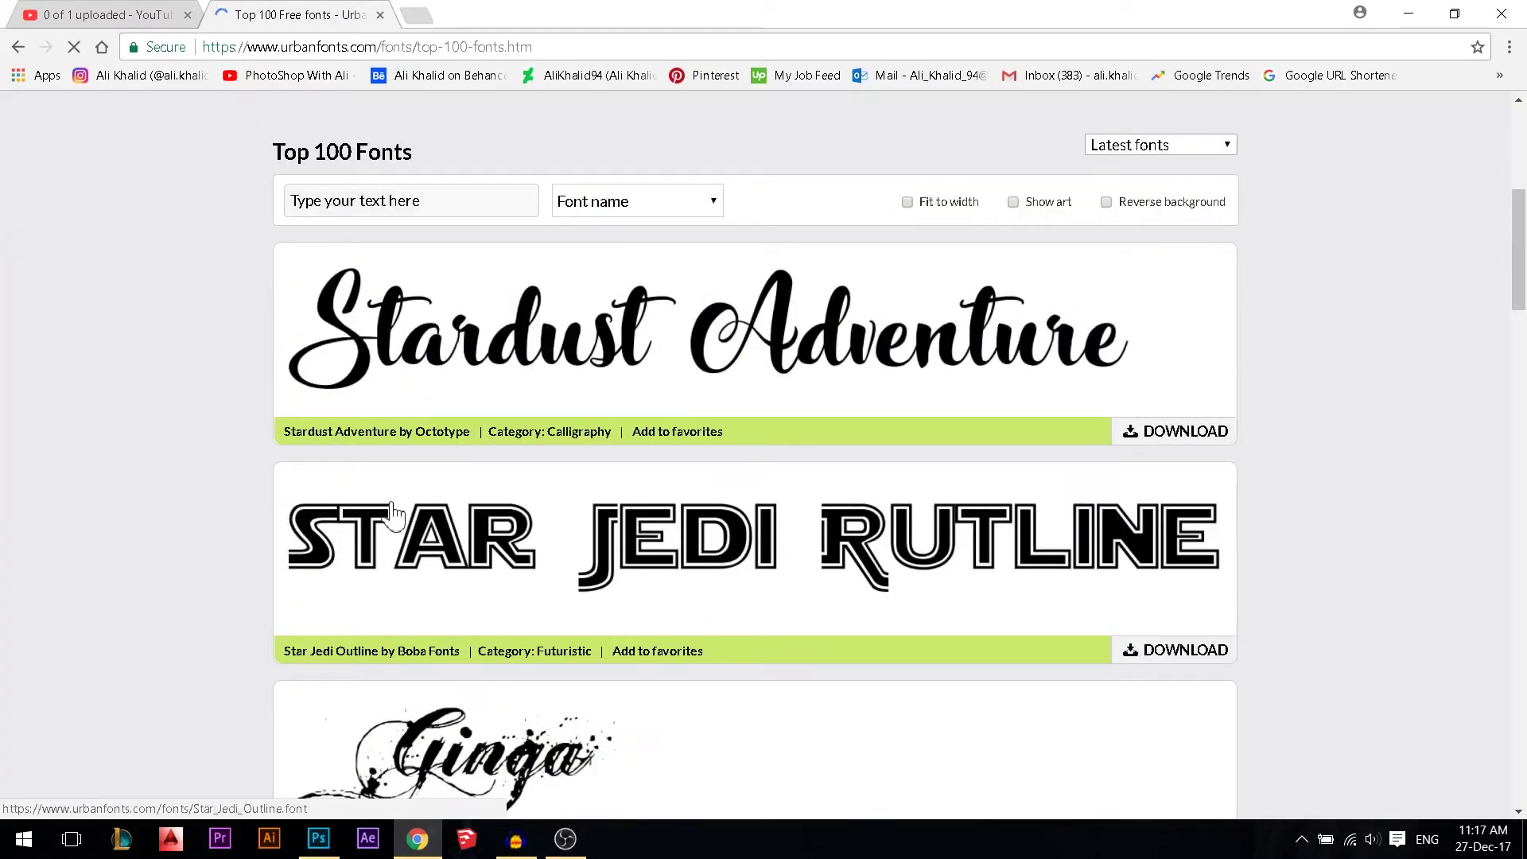
scroll(393, 517, down, 1)
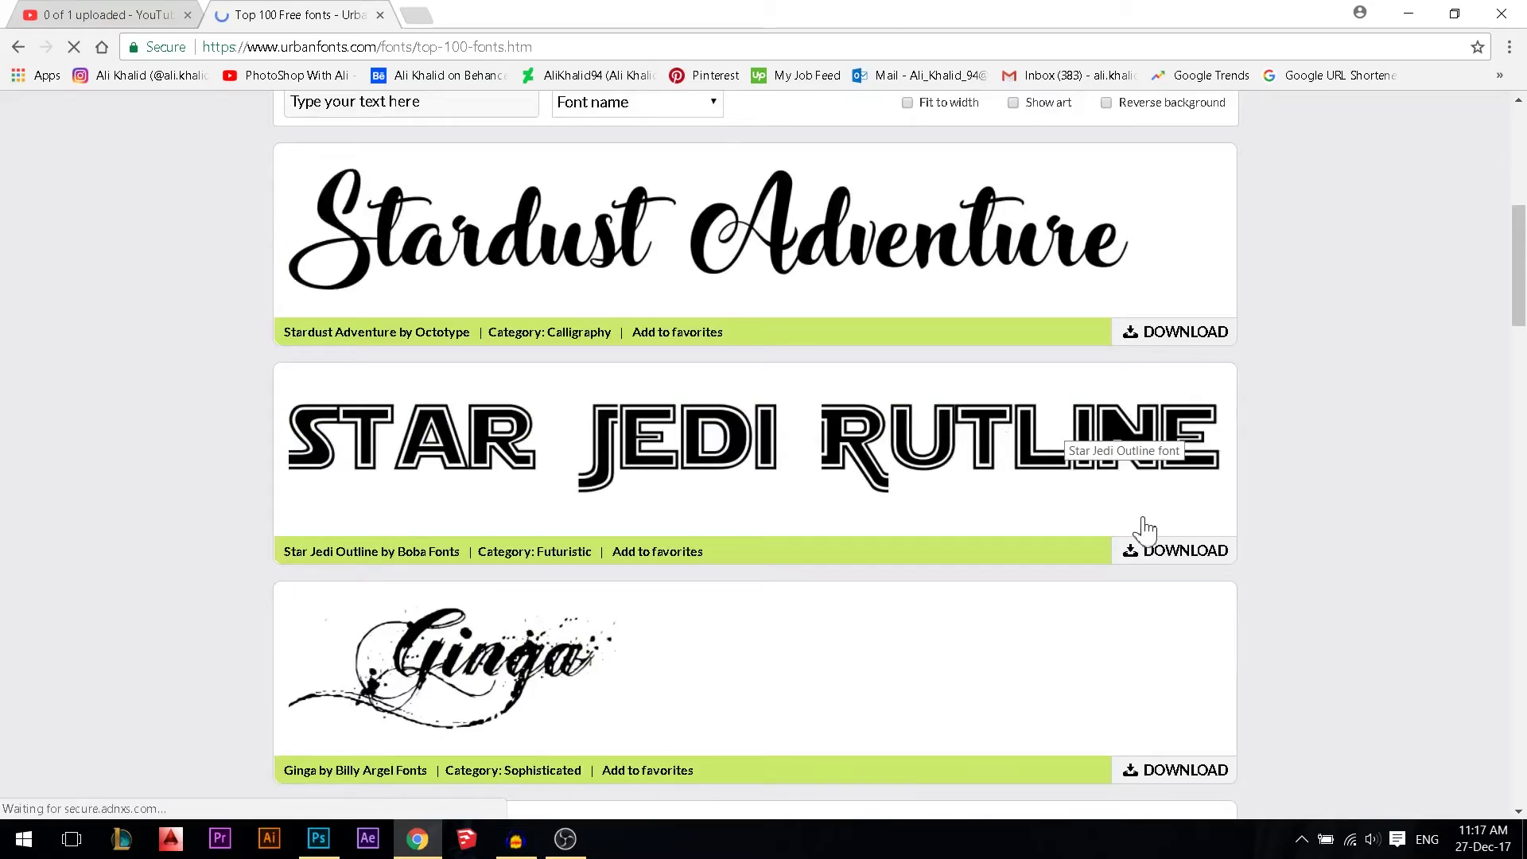
click(1167, 550)
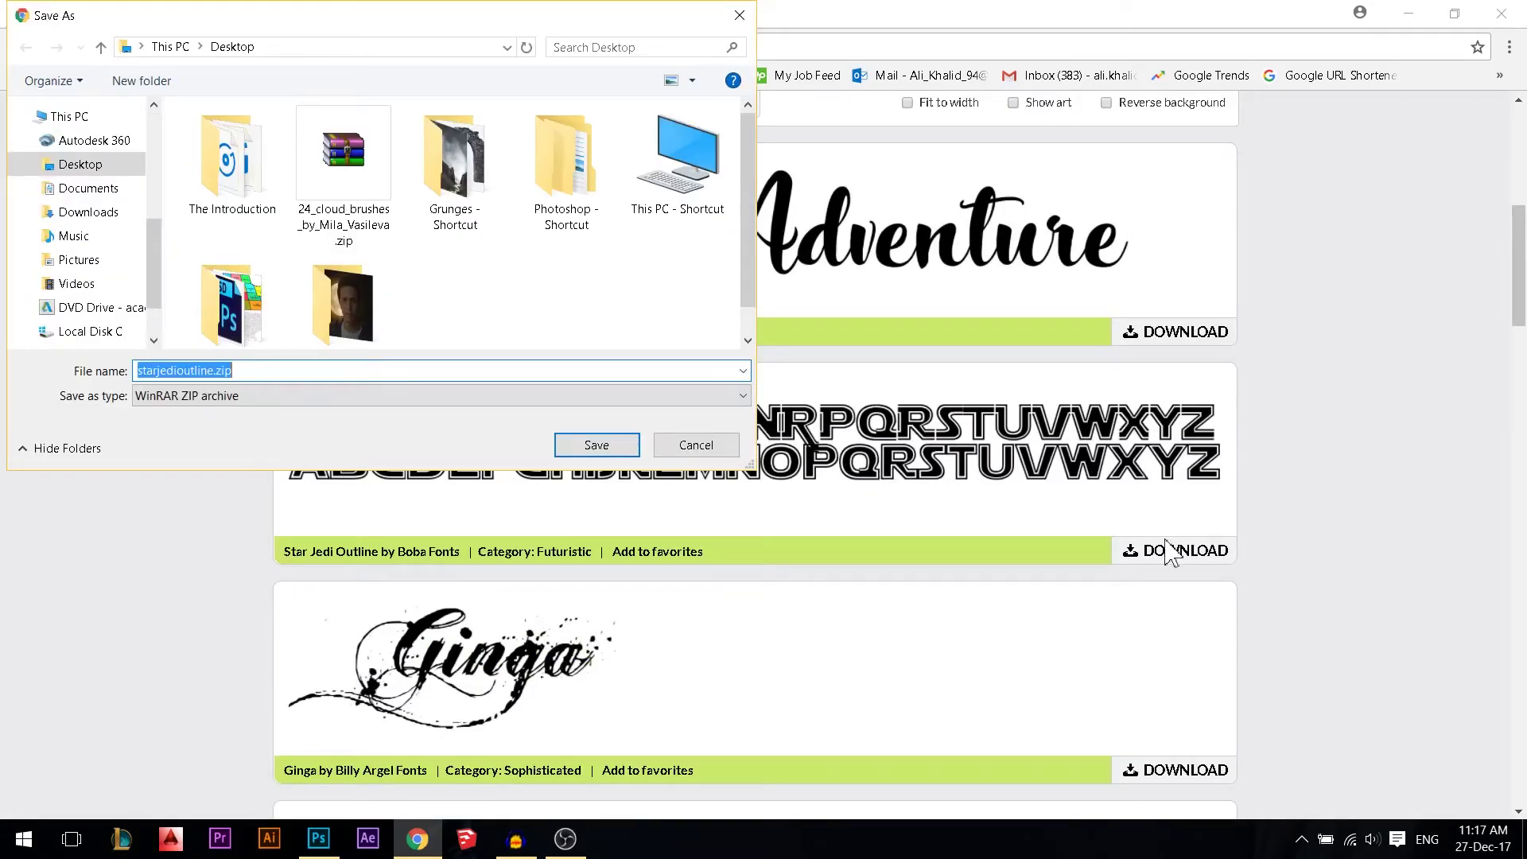
click(564, 450)
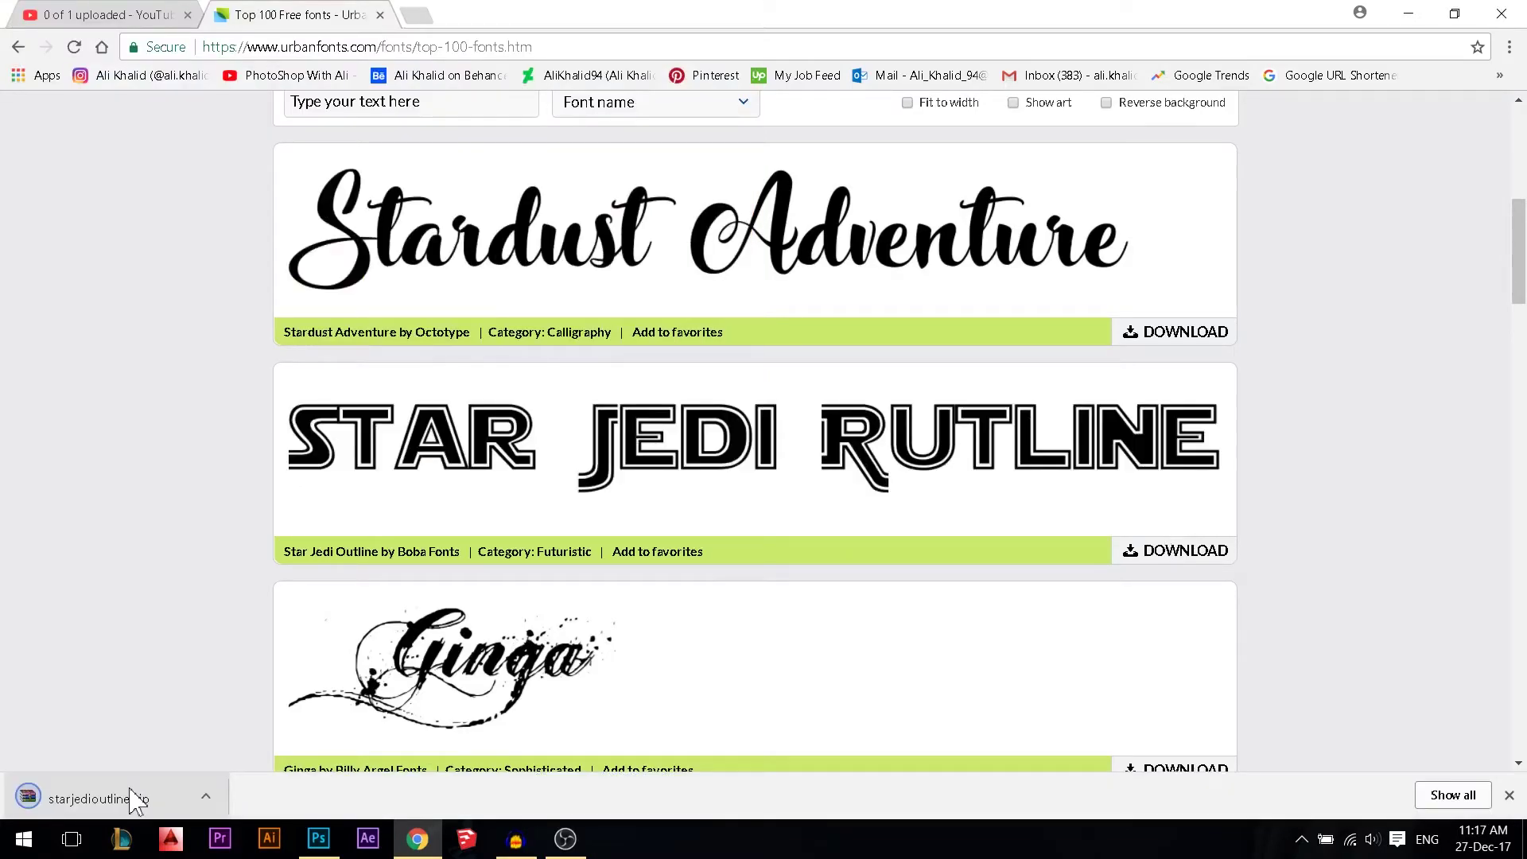
Open the downloaded starjedioutline.zip, install the TrueType font file from its starjedioutline folder and close the font preview.
click(99, 798)
double_click(107, 240)
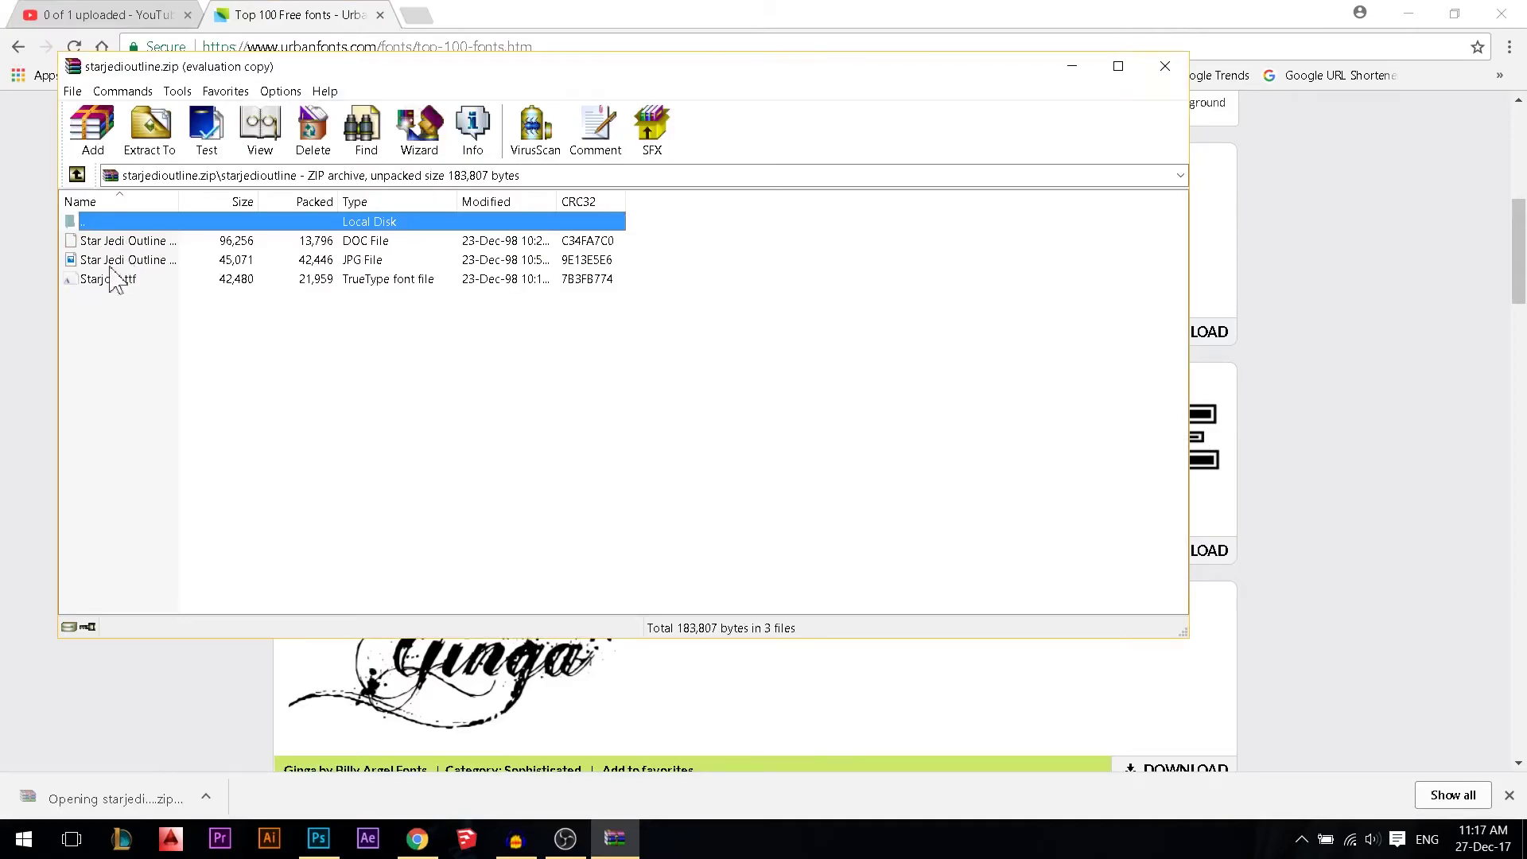
click(105, 280)
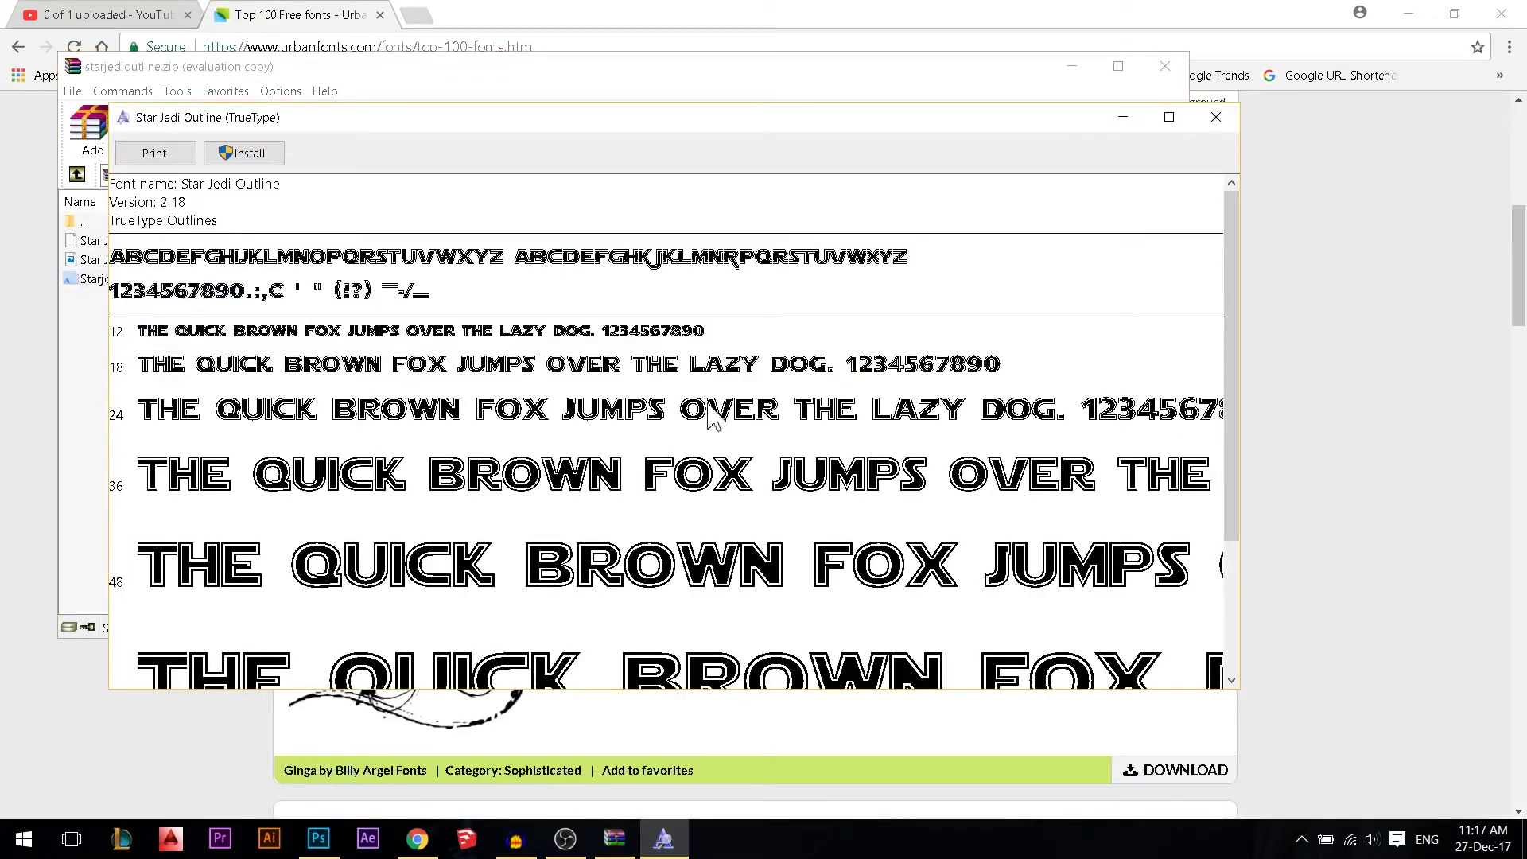
drag(1230, 300, 764, 279)
click(244, 155)
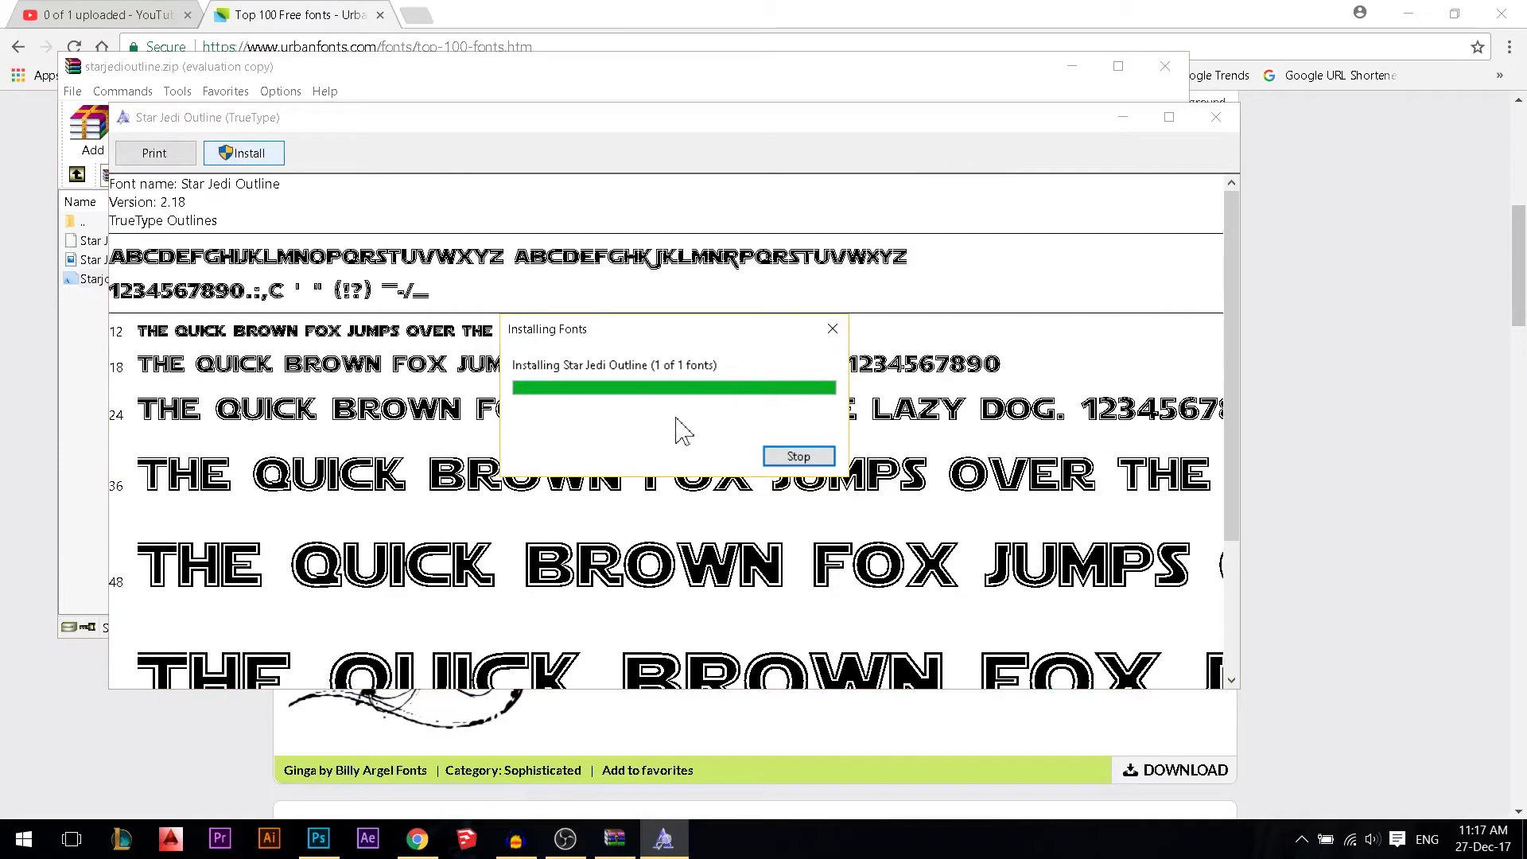
click(1216, 117)
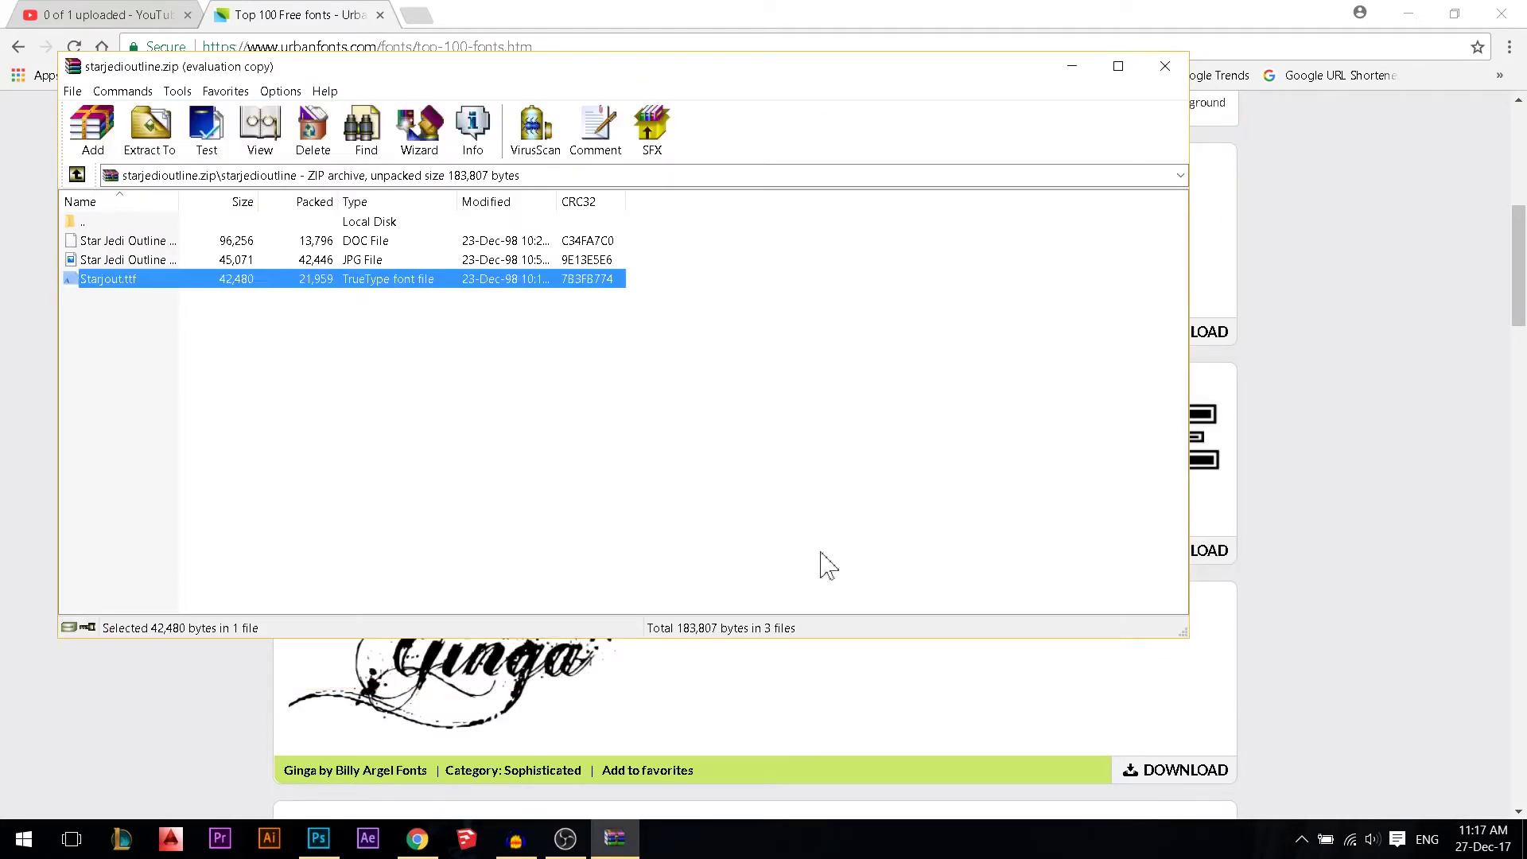
Switch back to Photoshop, set all the text on the "Adobe Photoshop" layer to Star Jedi Outline and commit the edit.
click(318, 838)
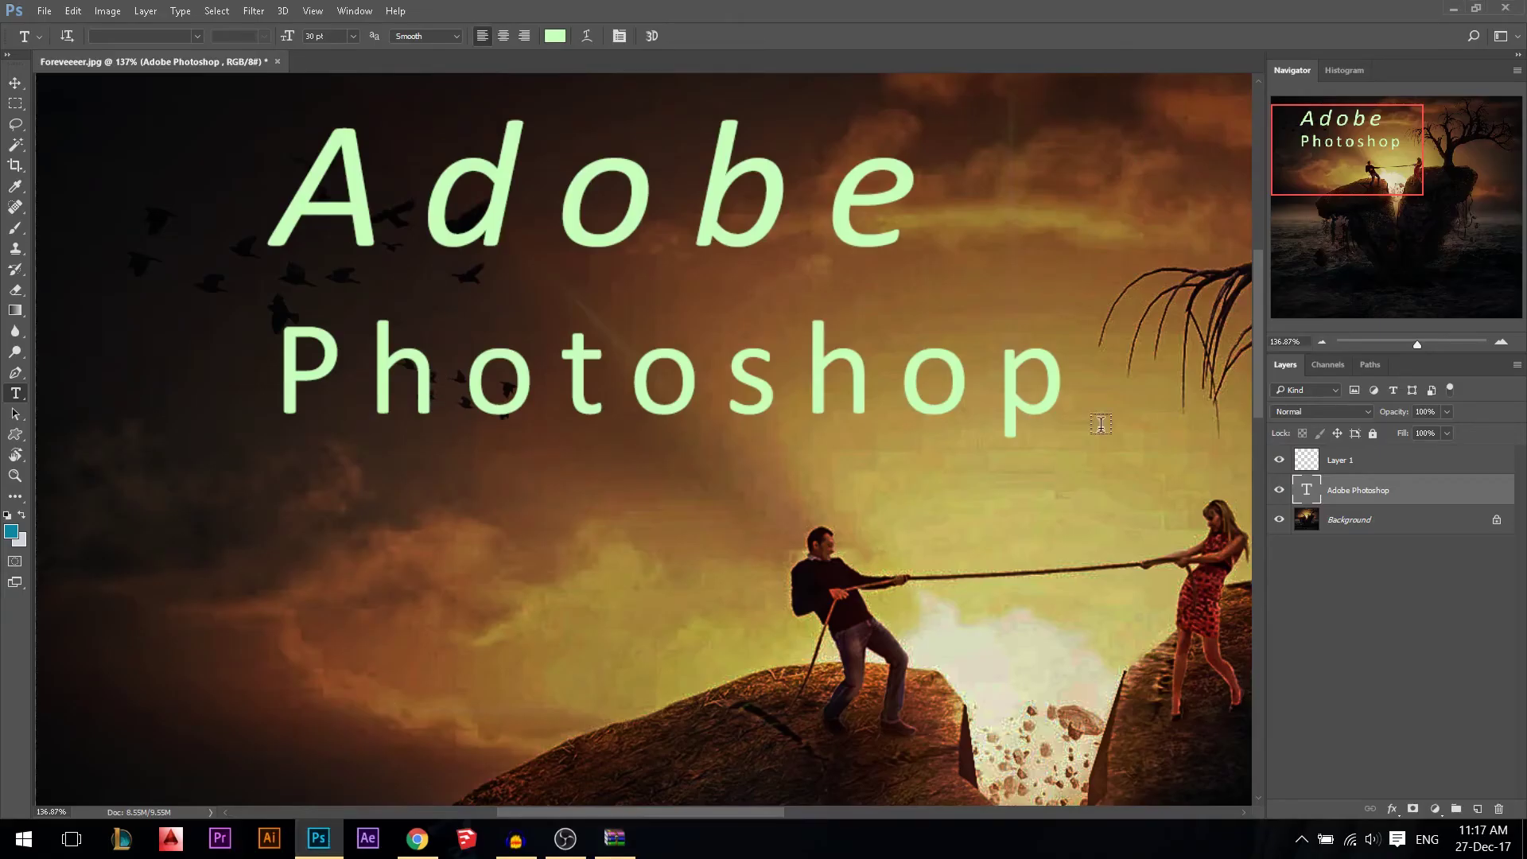
drag(1056, 383, 209, 53)
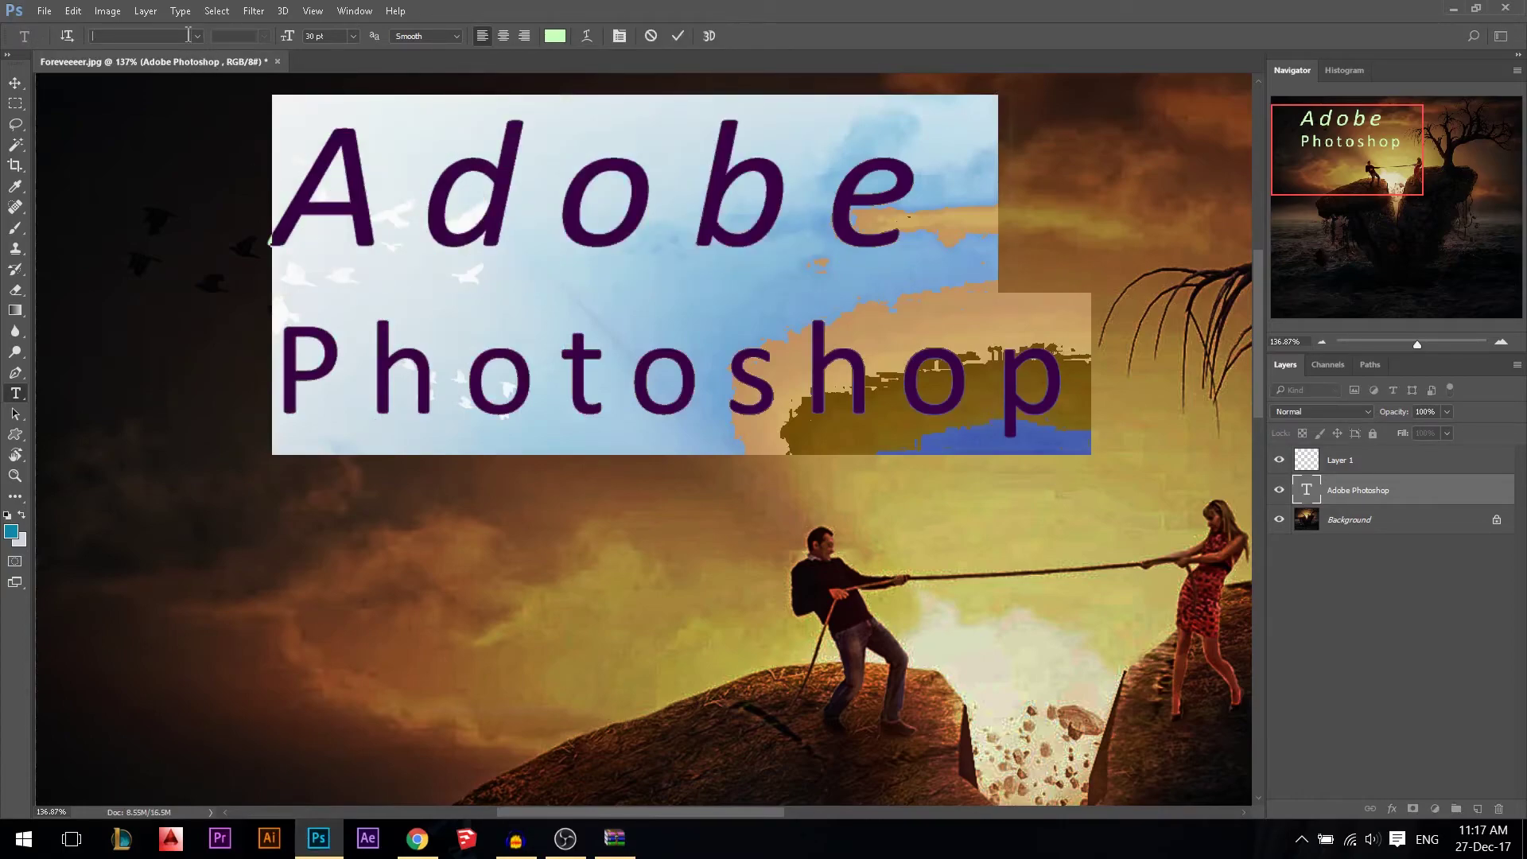
text(star)
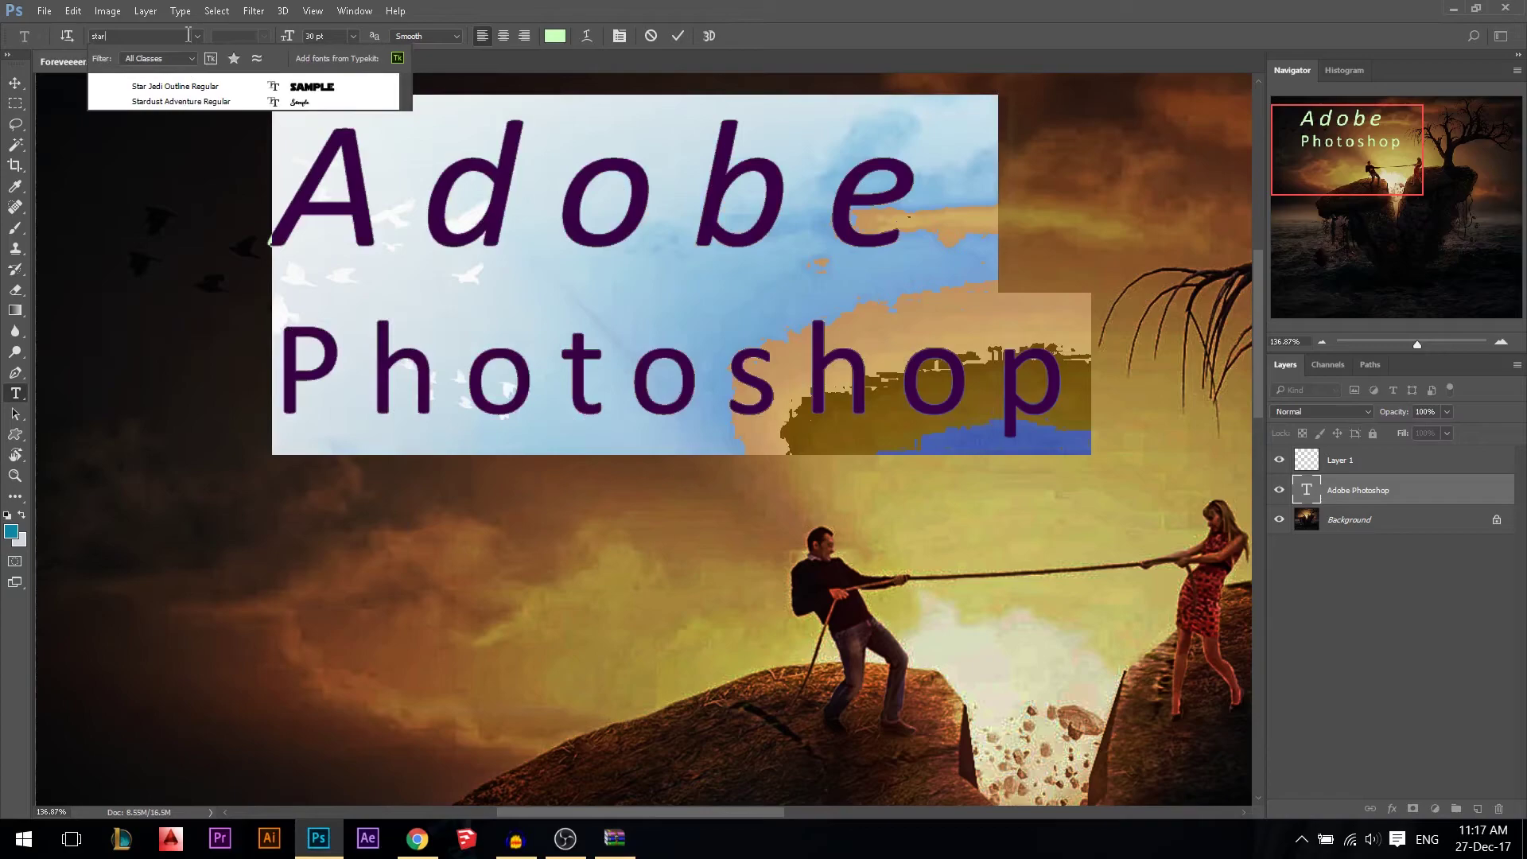
click(184, 86)
click(677, 35)
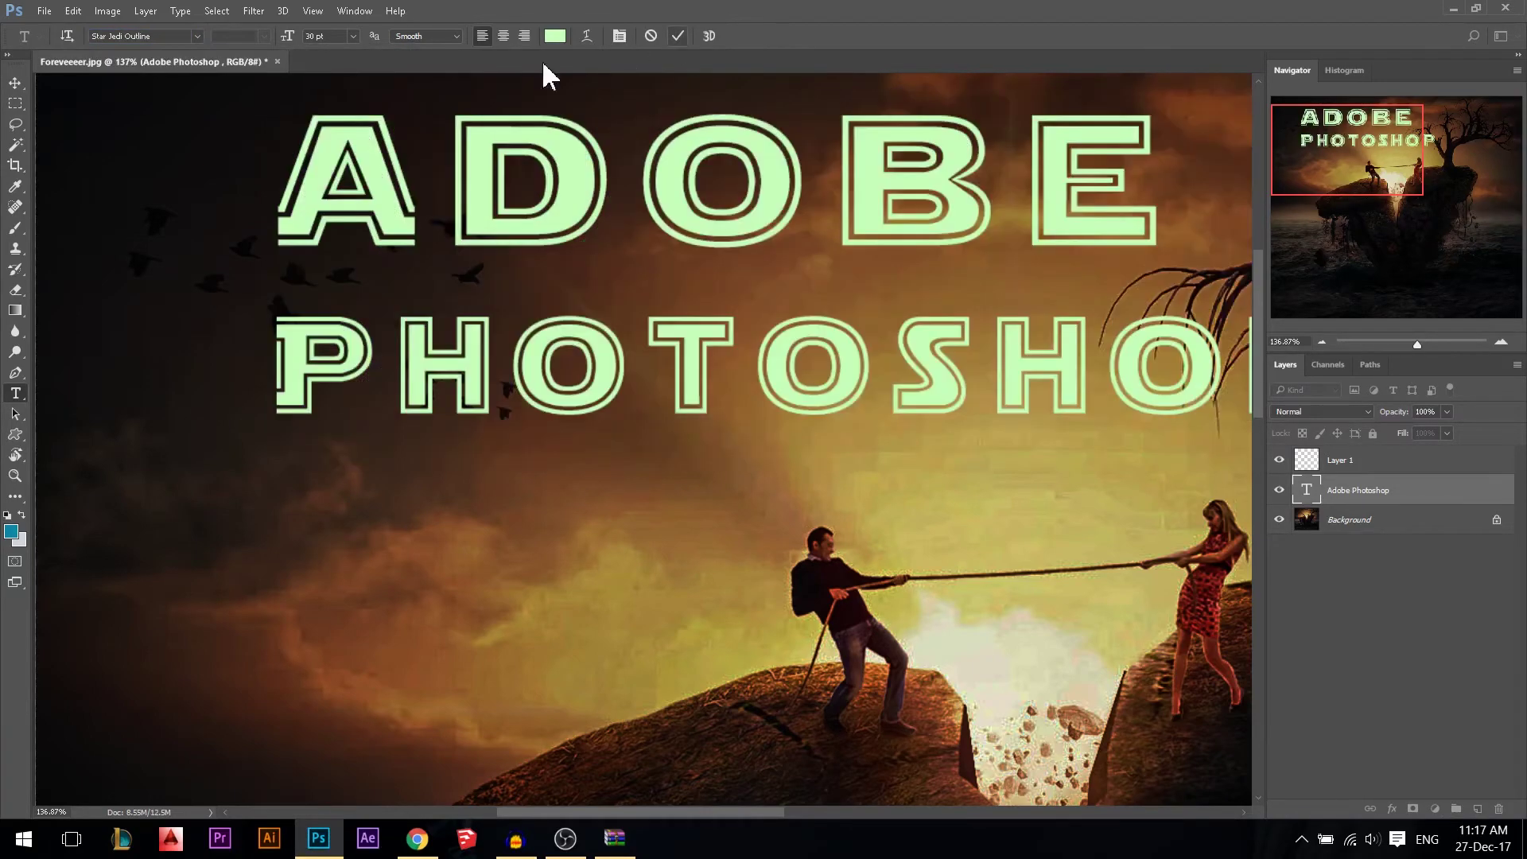
Reposition the "Adobe Photoshop" text with the Move tool so both lines sit in the sky above the two people.
key(ctrl+0)
click(15, 83)
drag(427, 362, 477, 376)
scroll(277, 334, up, 2)
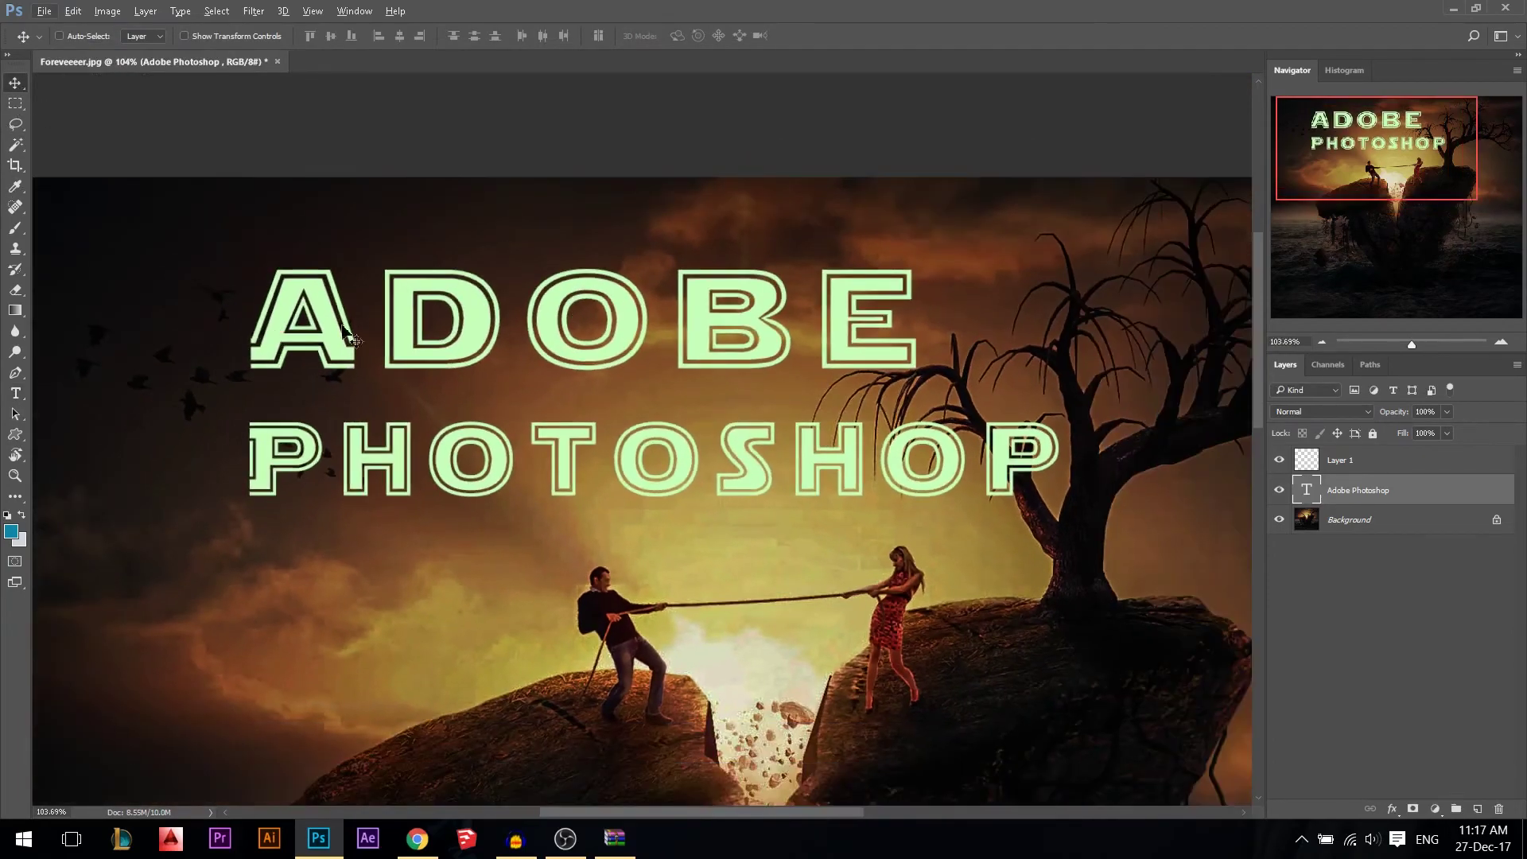
drag(734, 389, 641, 378)
scroll(446, 365, up, 1)
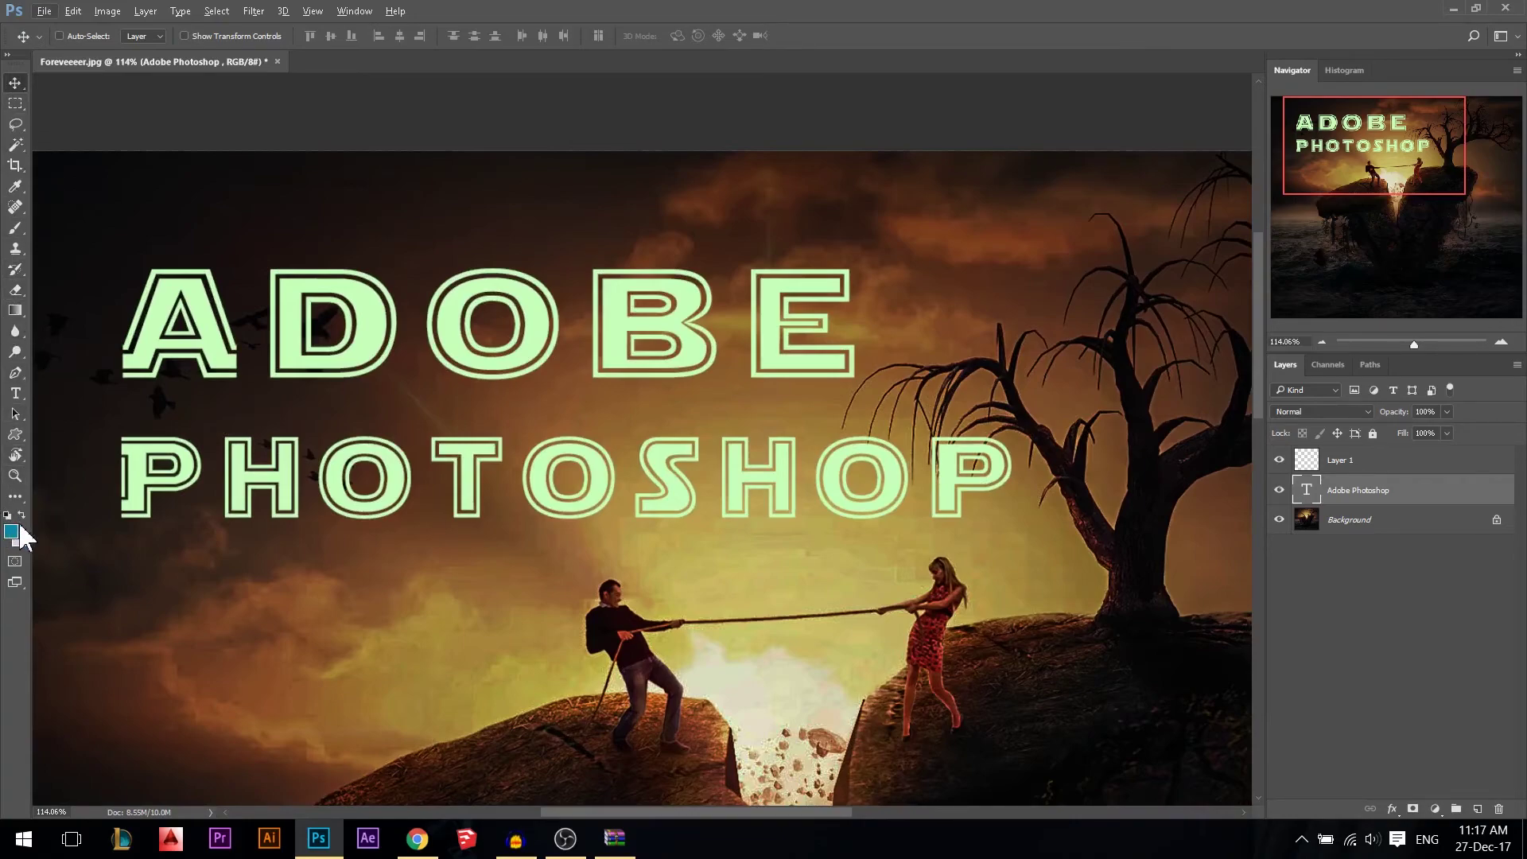
Show the Customize Toolbar settings with the toolbar and extra tools lists, and close them without changing anything.
click(18, 498)
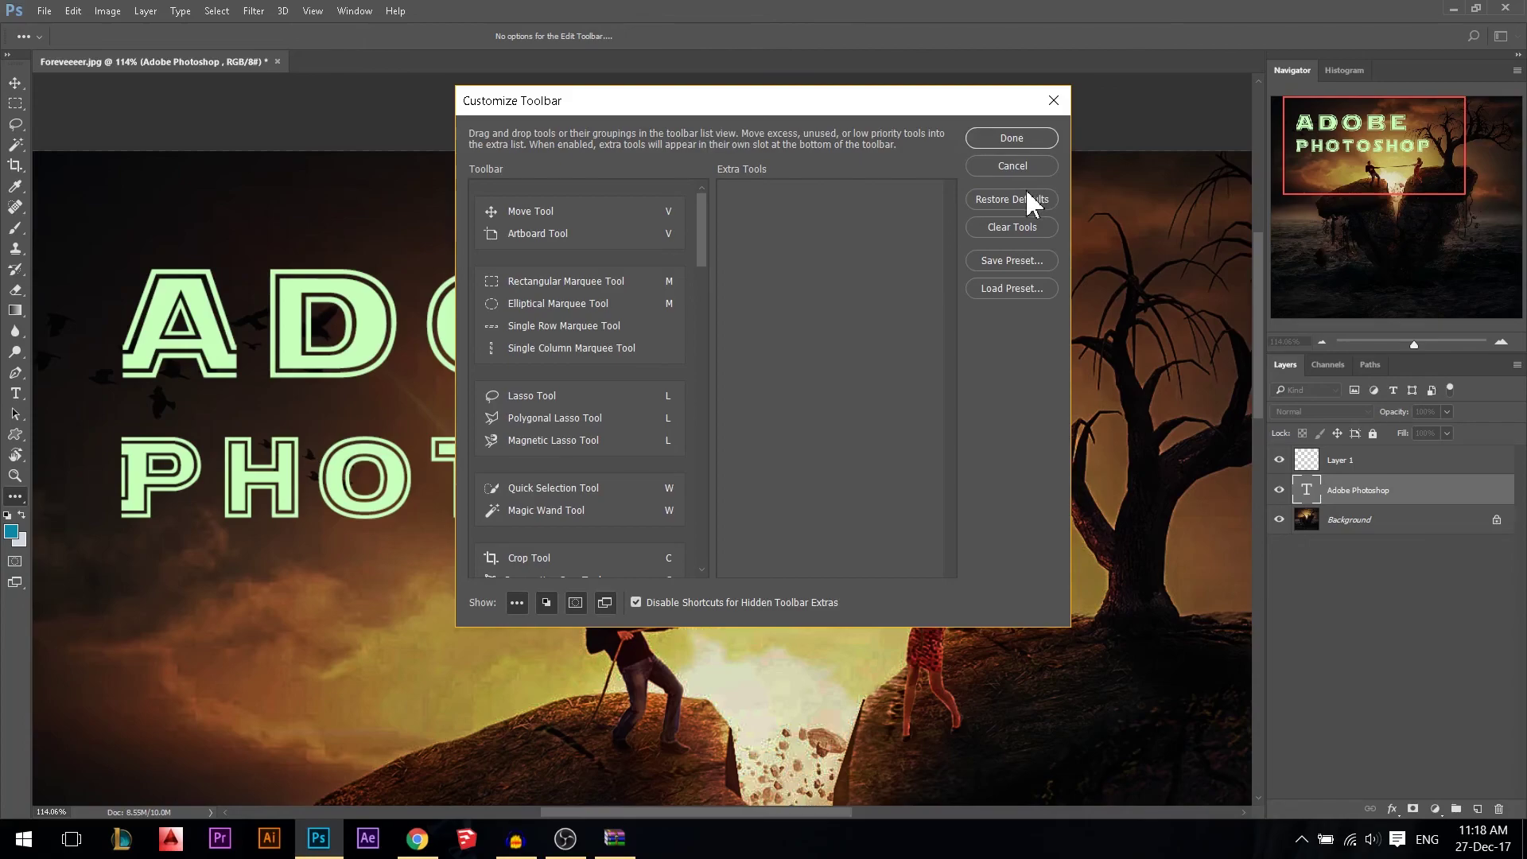
click(1019, 136)
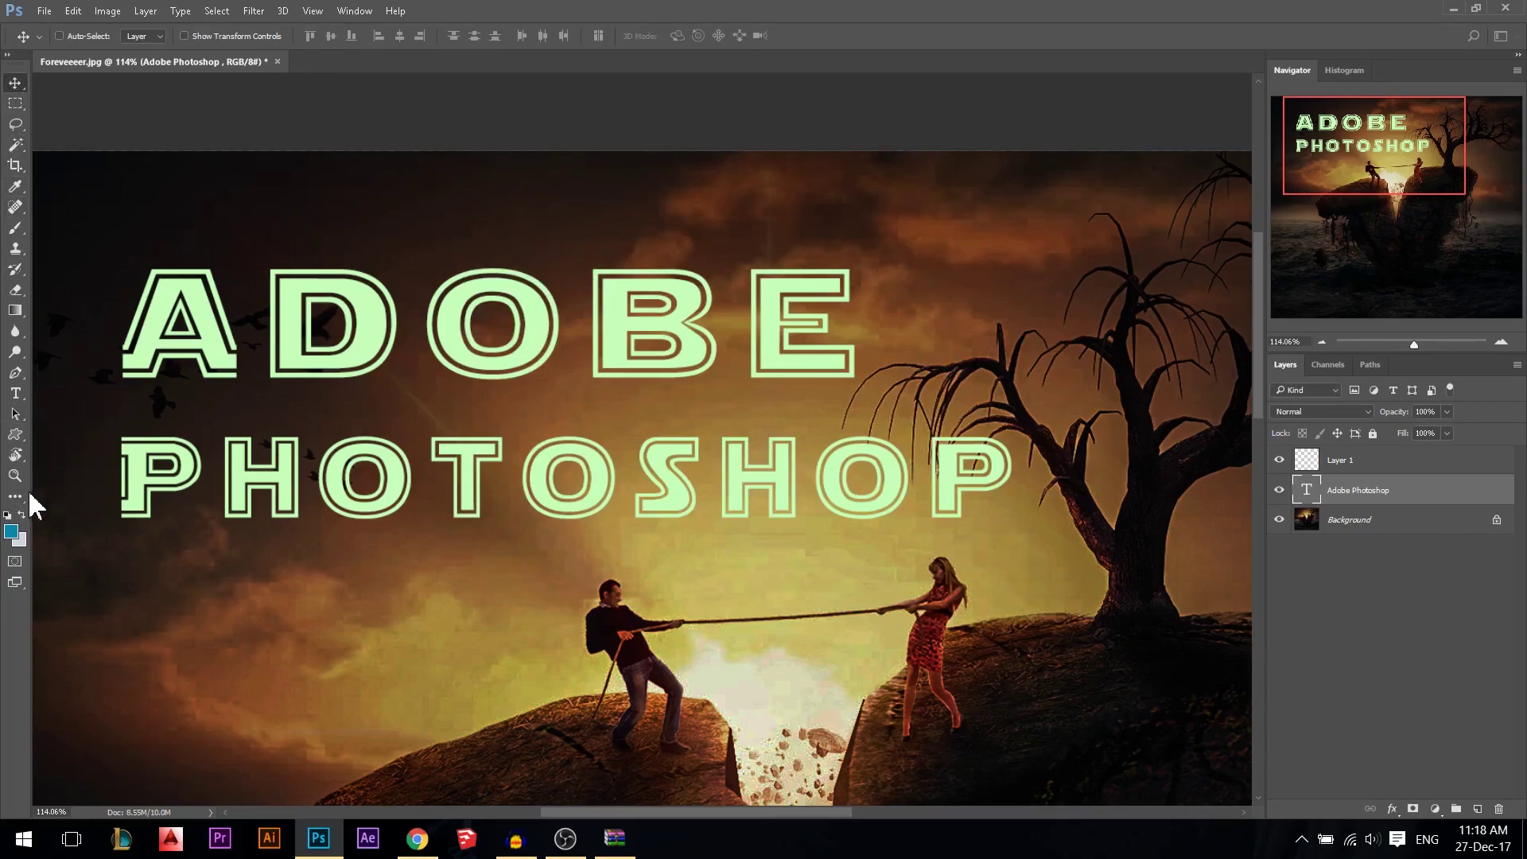
scroll(776, 377, down, 3)
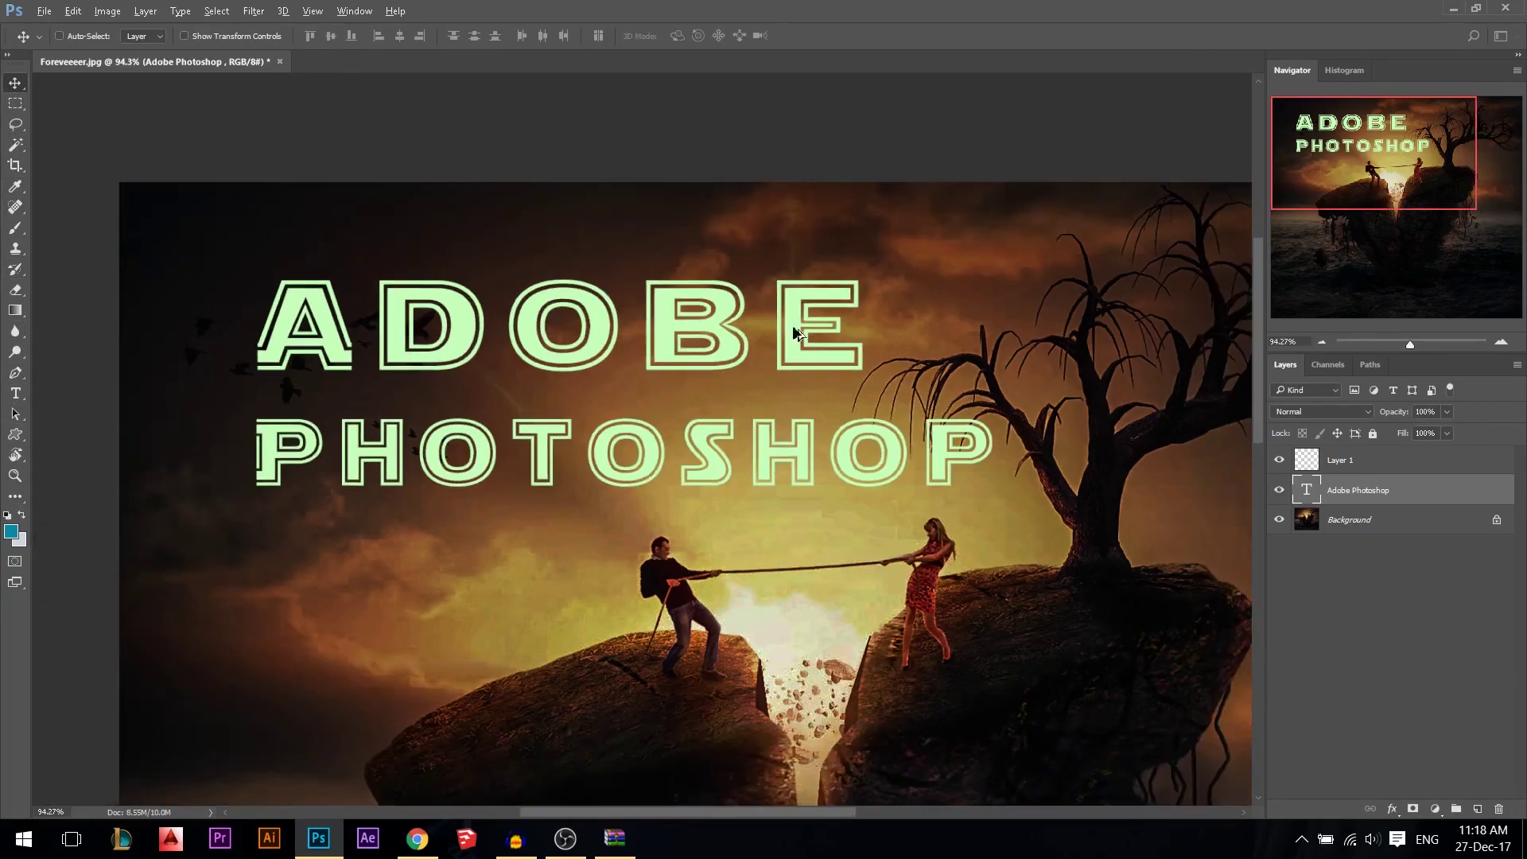